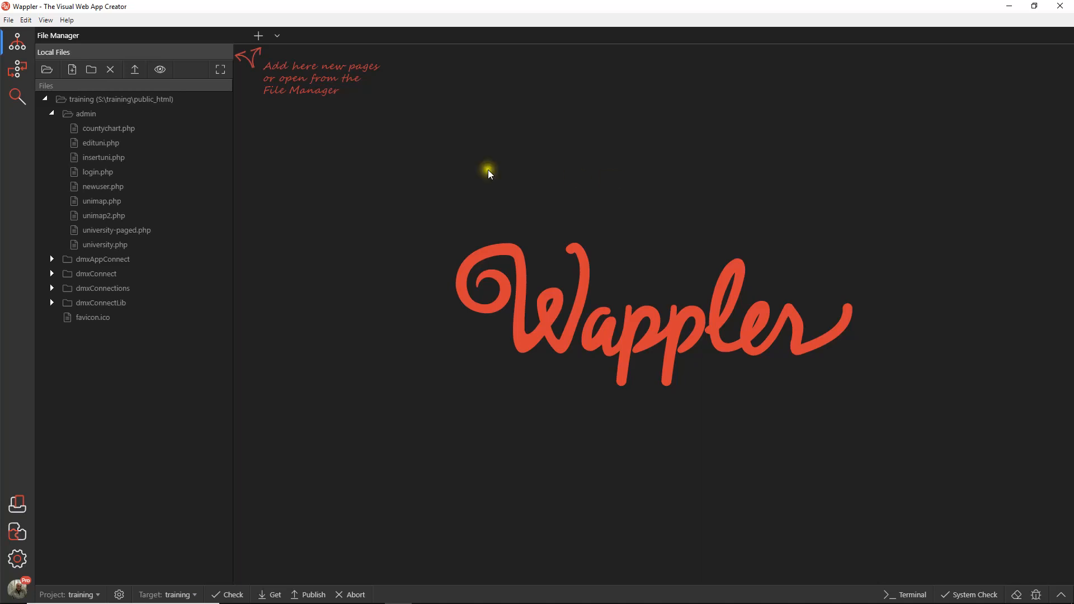
Step: Create a new file named index.php in the admin folder and open it for editing
right_click(85, 113)
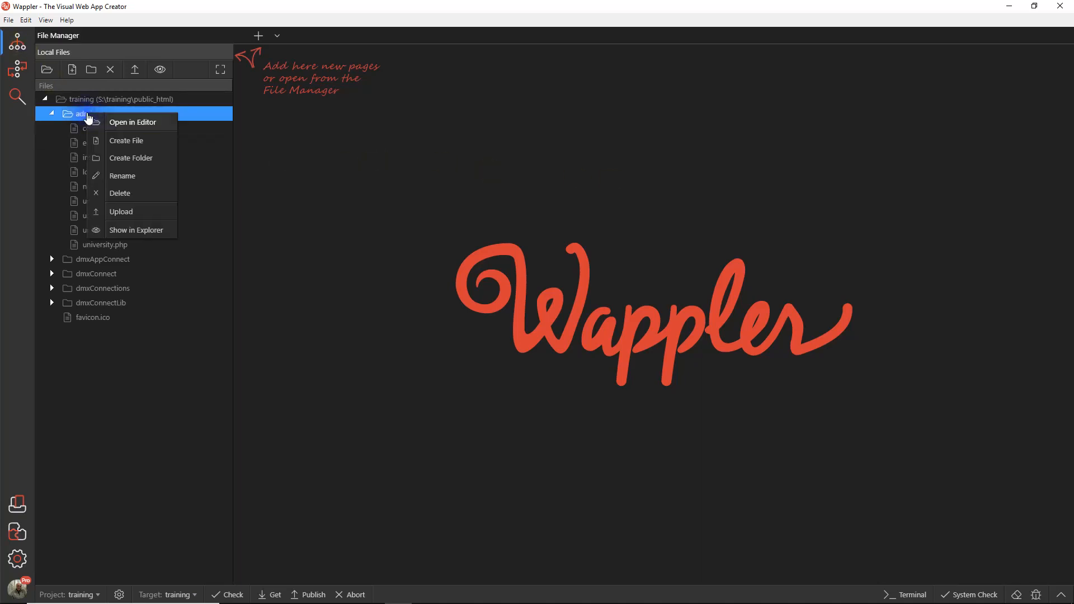
click(138, 144)
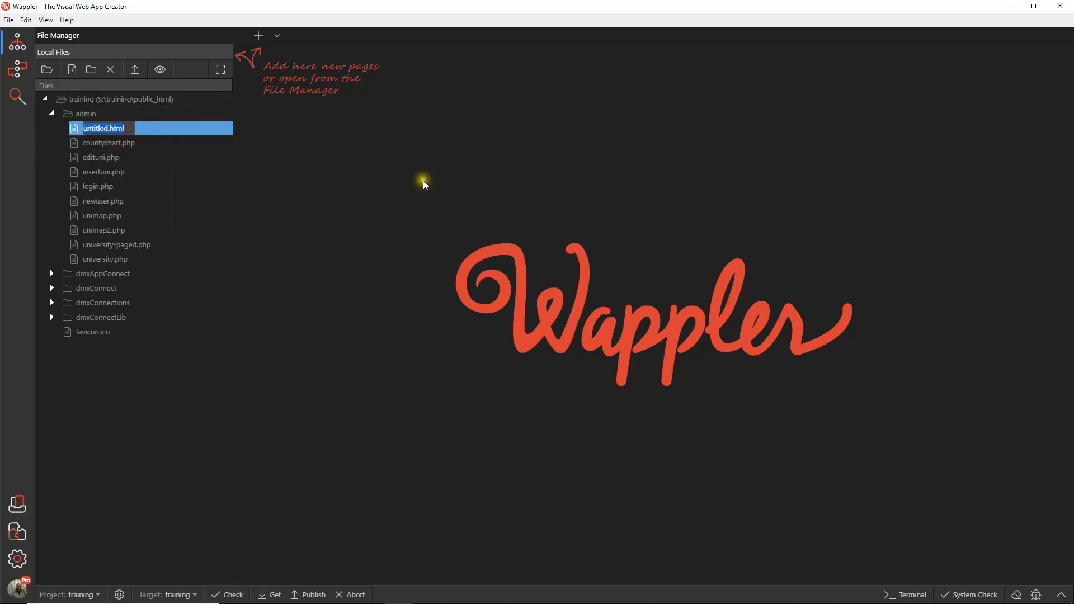
text(index.php)
key(Return)
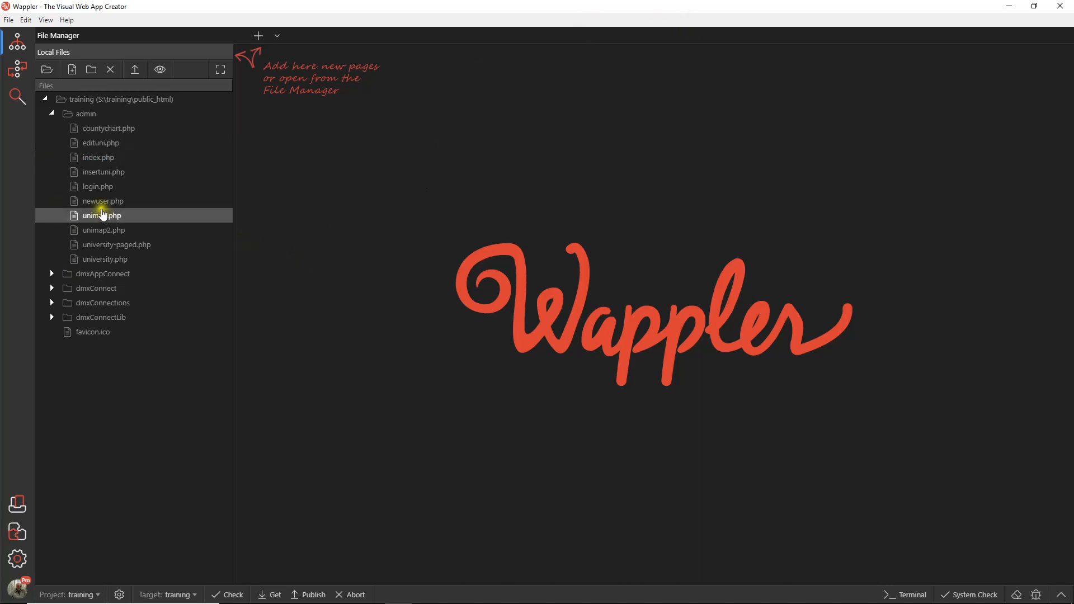
click(103, 158)
double_click(103, 158)
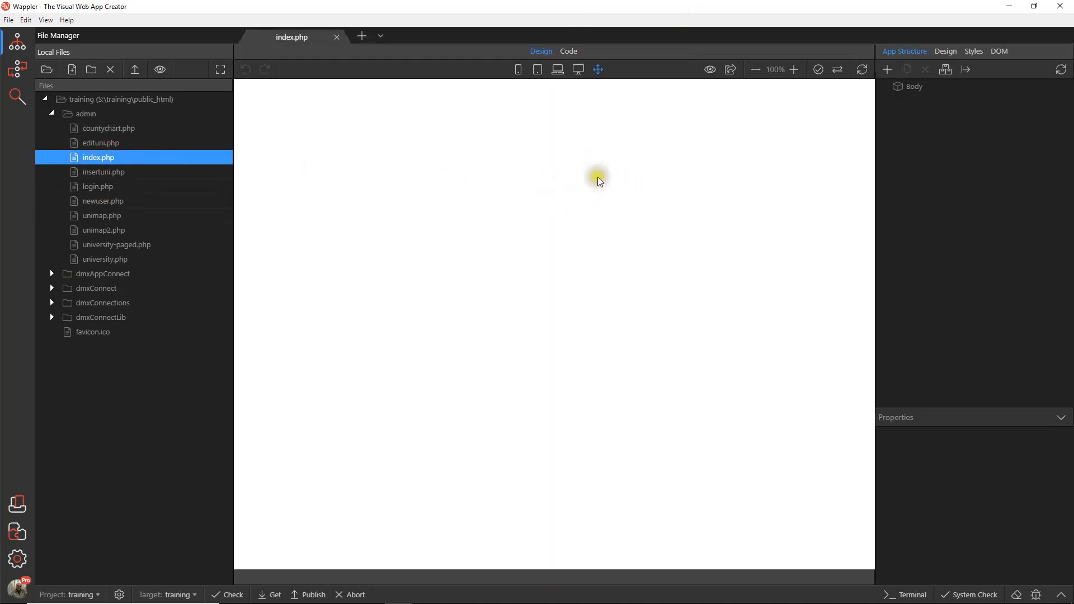
Step: Add the local App Connect framework and the CDN version of Bootstrap 4 to the index.php page
click(945, 70)
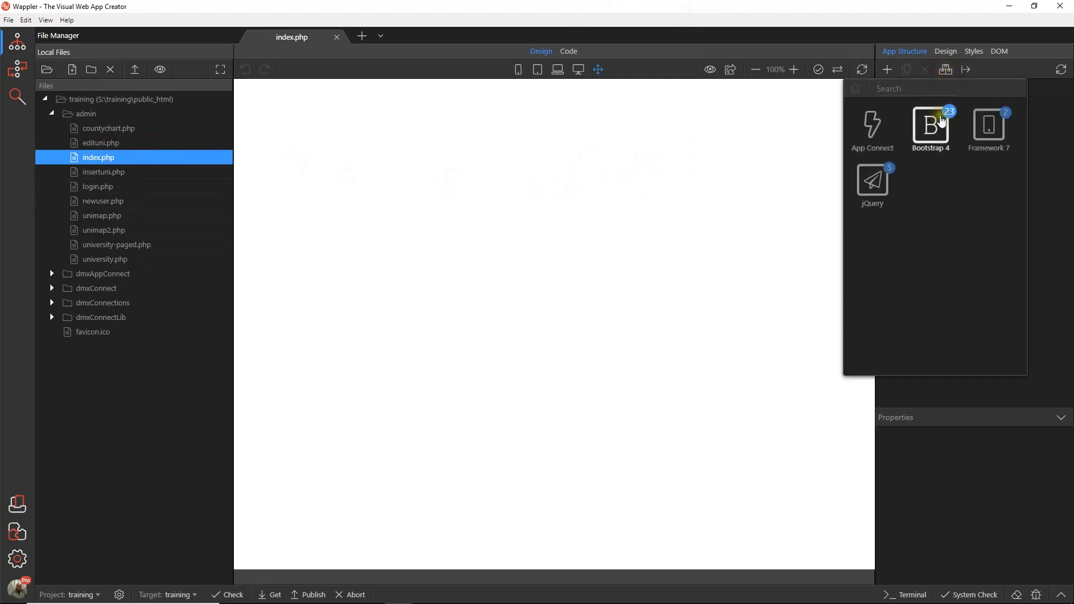
click(887, 118)
click(949, 69)
click(932, 119)
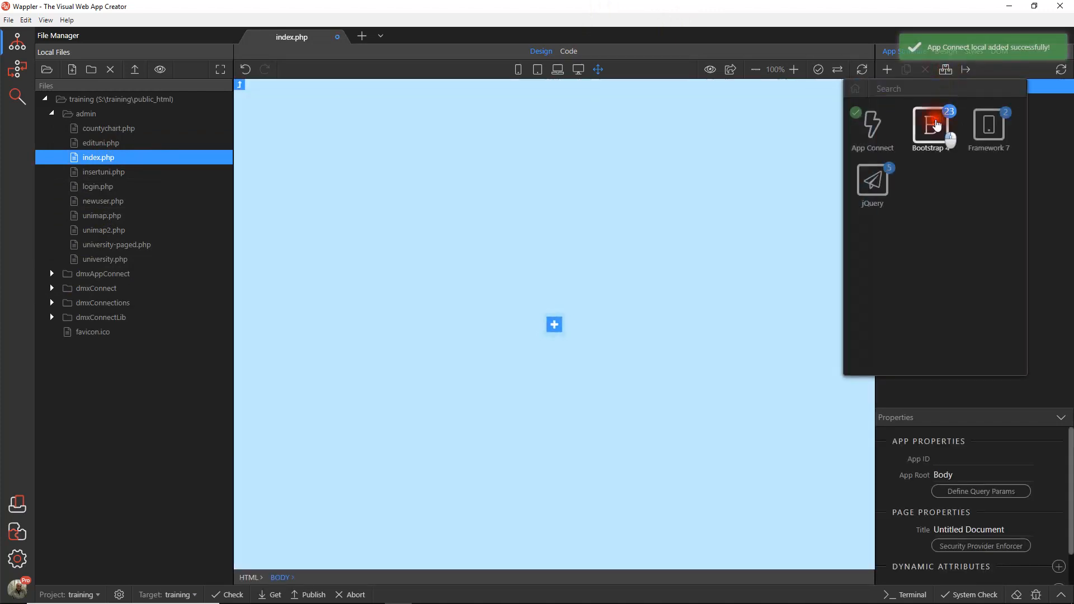
click(880, 127)
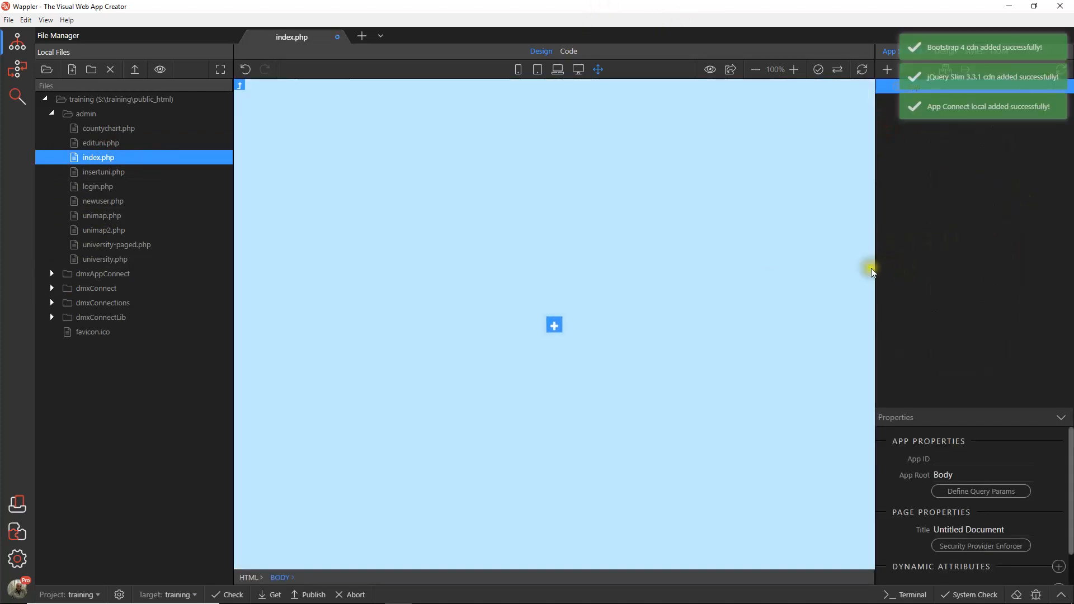
Step: Insert a container into the empty page body and a second container directly below it
click(553, 334)
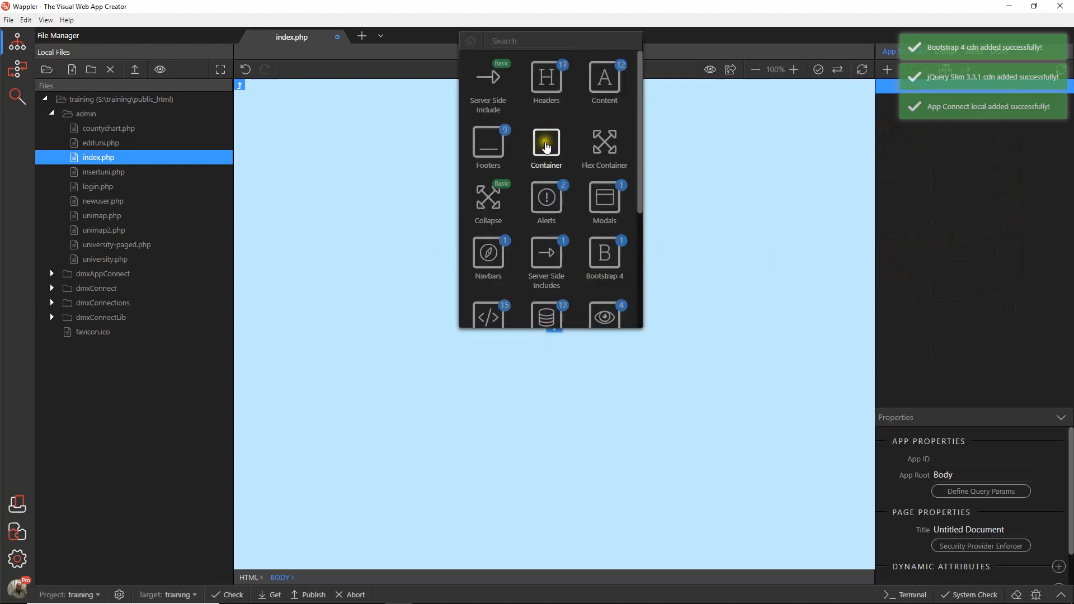
click(546, 213)
click(555, 141)
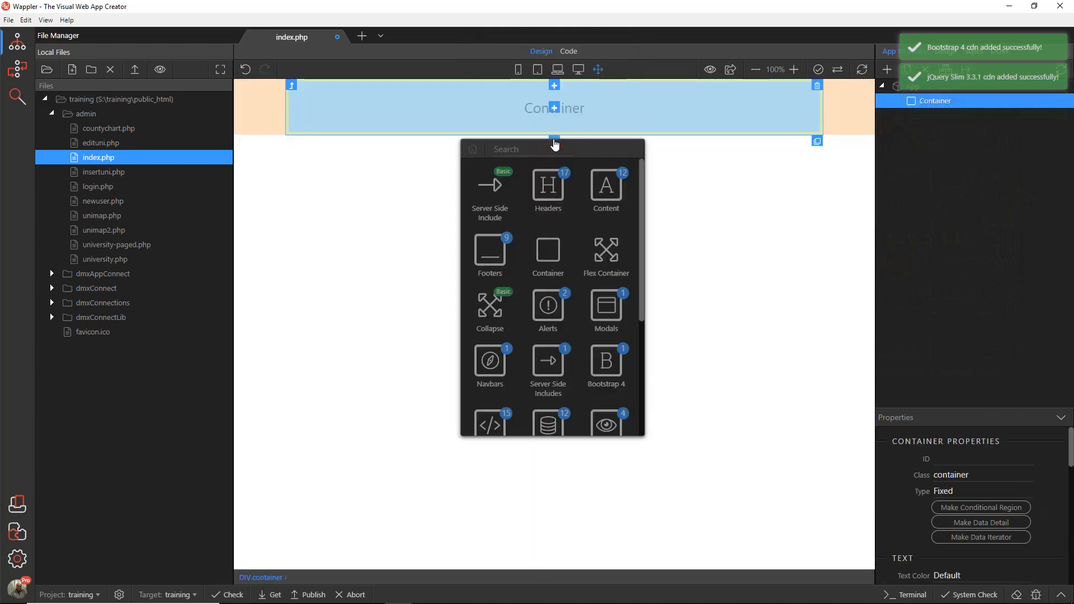
click(550, 246)
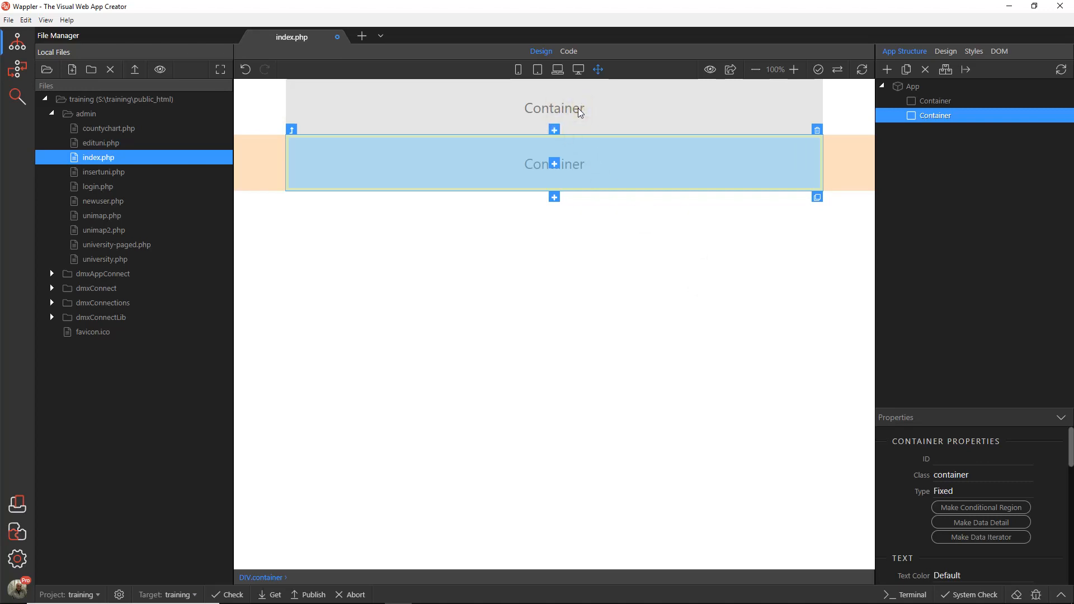
Step: Insert a row into the lower container and a column into that row
click(554, 165)
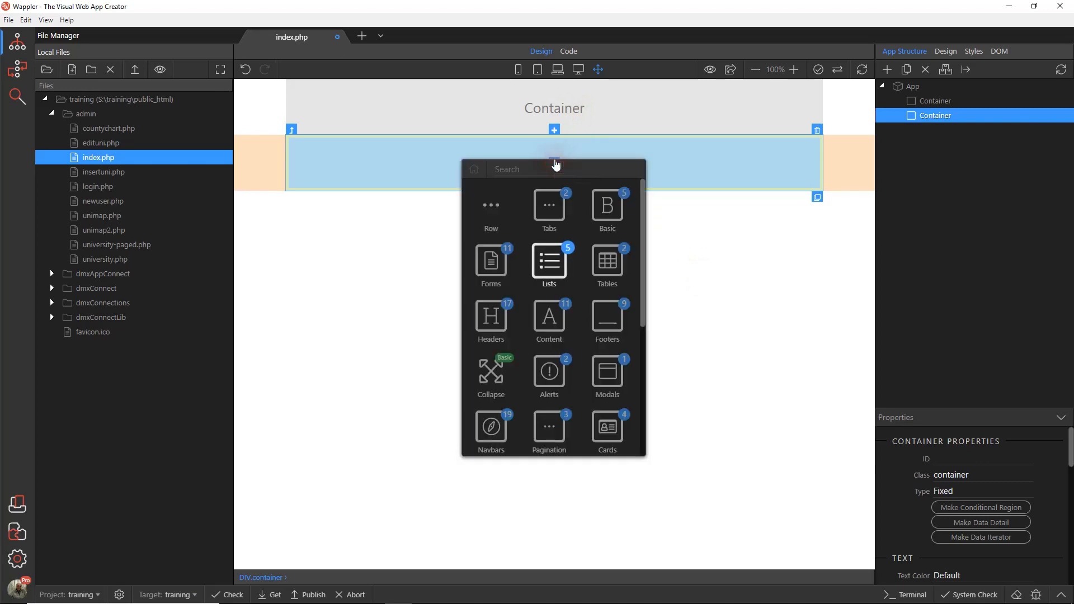
click(491, 208)
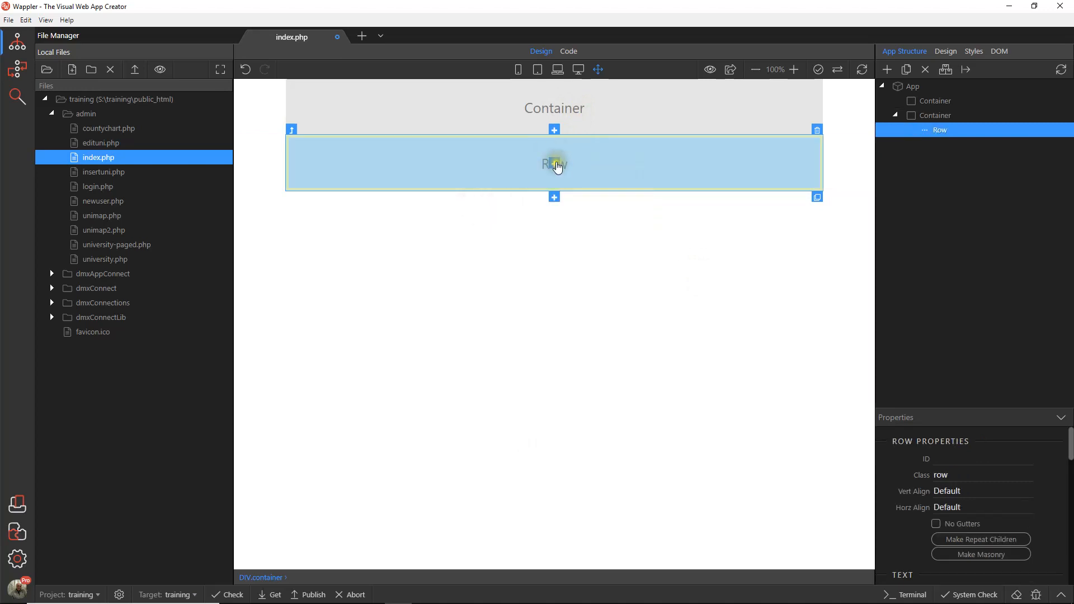
click(557, 166)
click(496, 207)
Step: Insert a paragraph into the lower container's column with the text "Find My Student Digs Admin Panel"
click(555, 167)
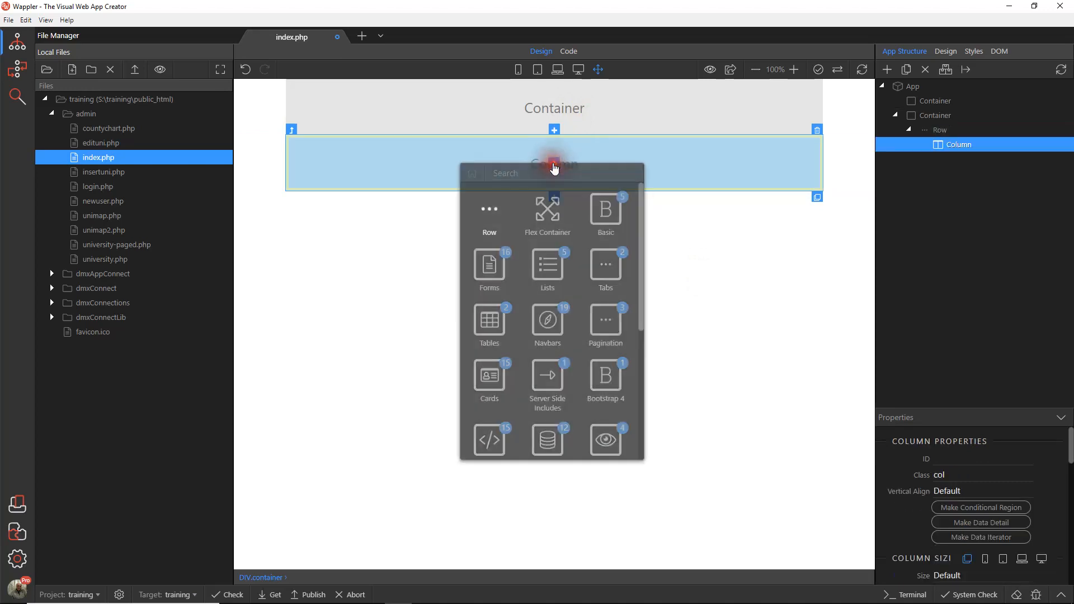
click(601, 211)
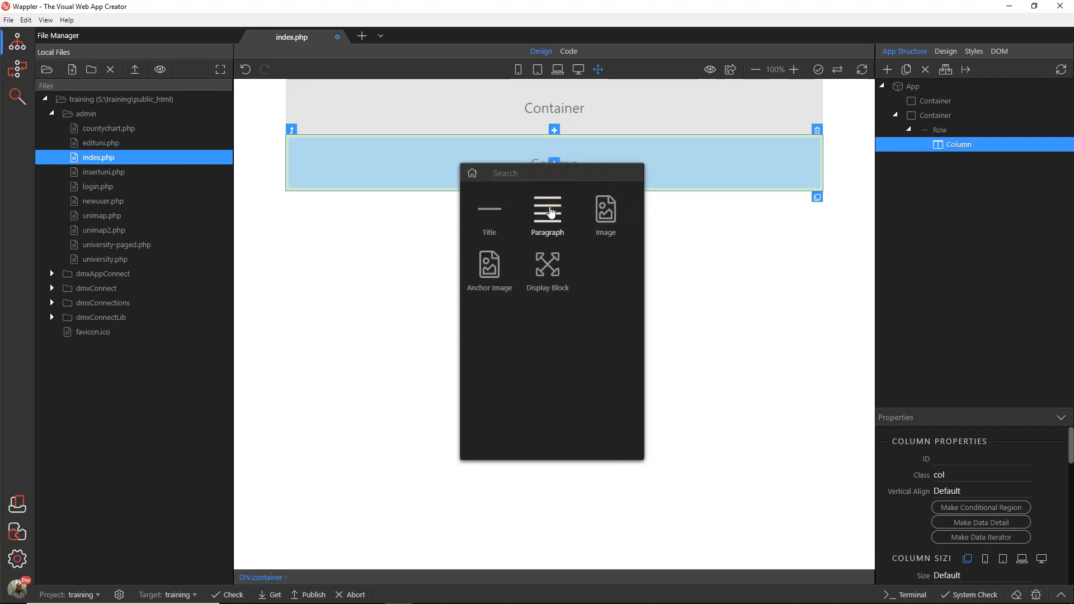
click(551, 211)
click(372, 142)
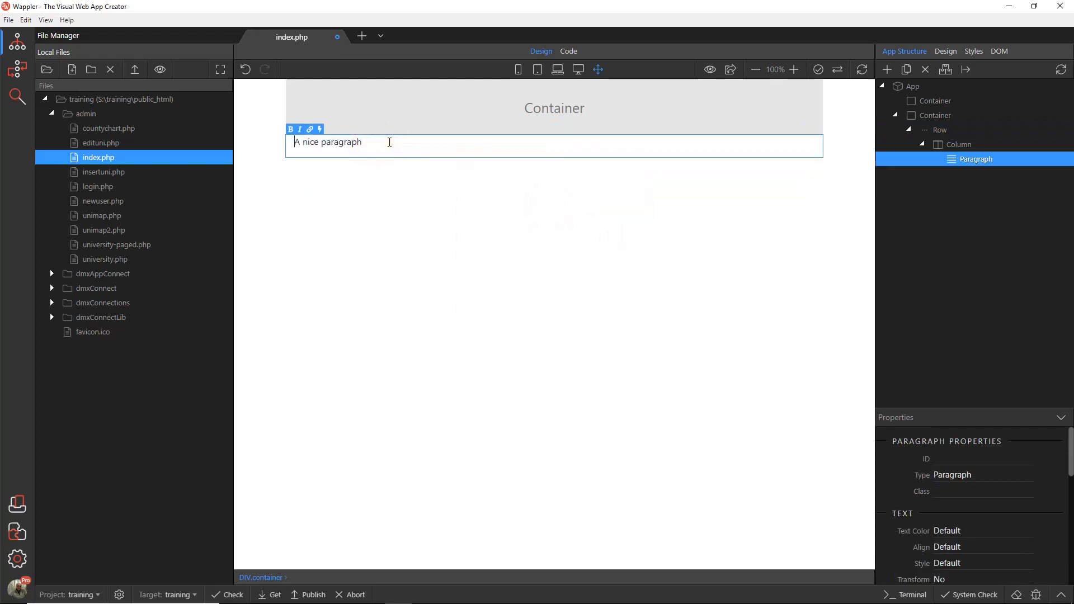
drag(389, 141, 283, 143)
text(Find My Student Digs Admin Pan)
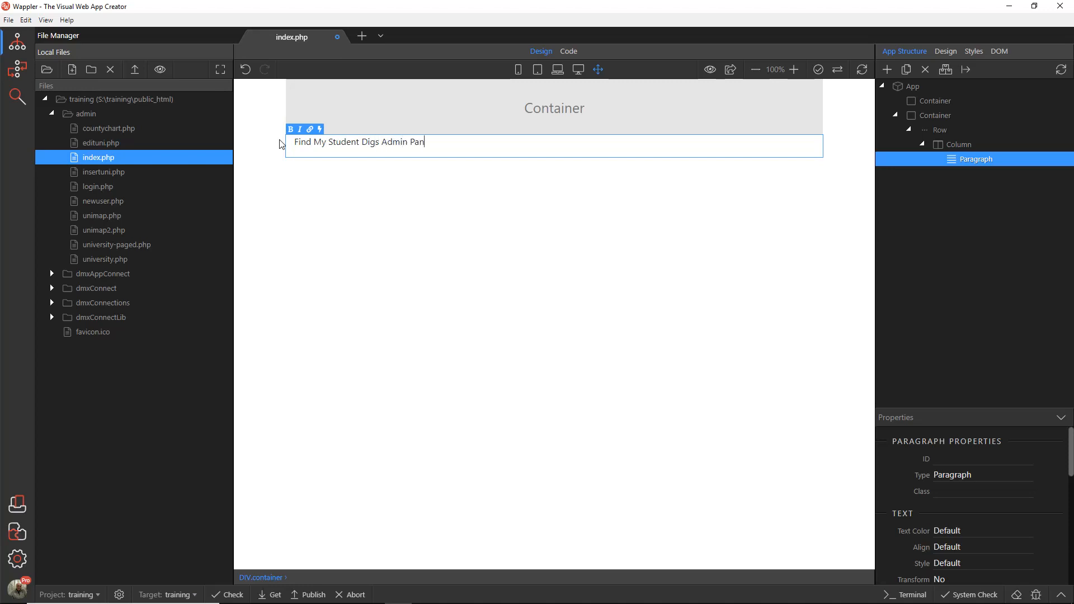
click(497, 278)
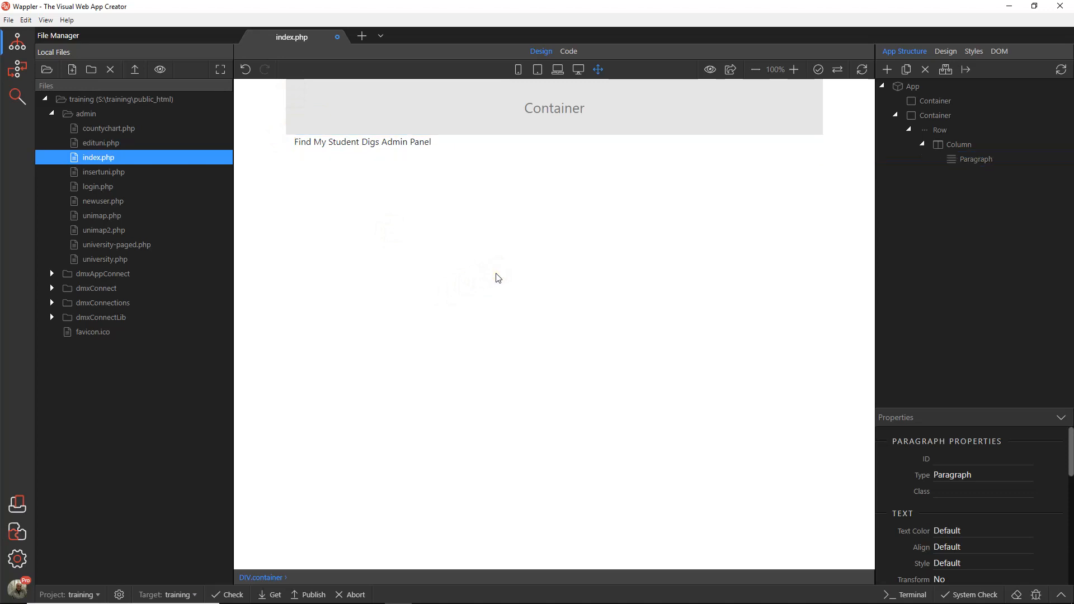
Step: Insert a row into the upper container and a column into that row
click(556, 113)
click(555, 106)
click(491, 163)
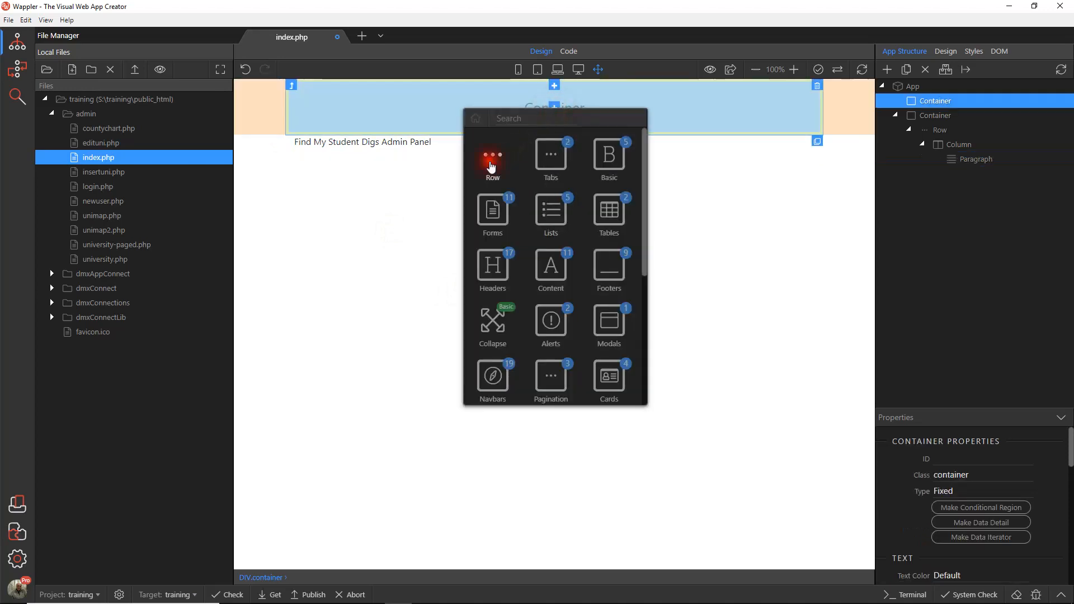
click(556, 103)
click(492, 160)
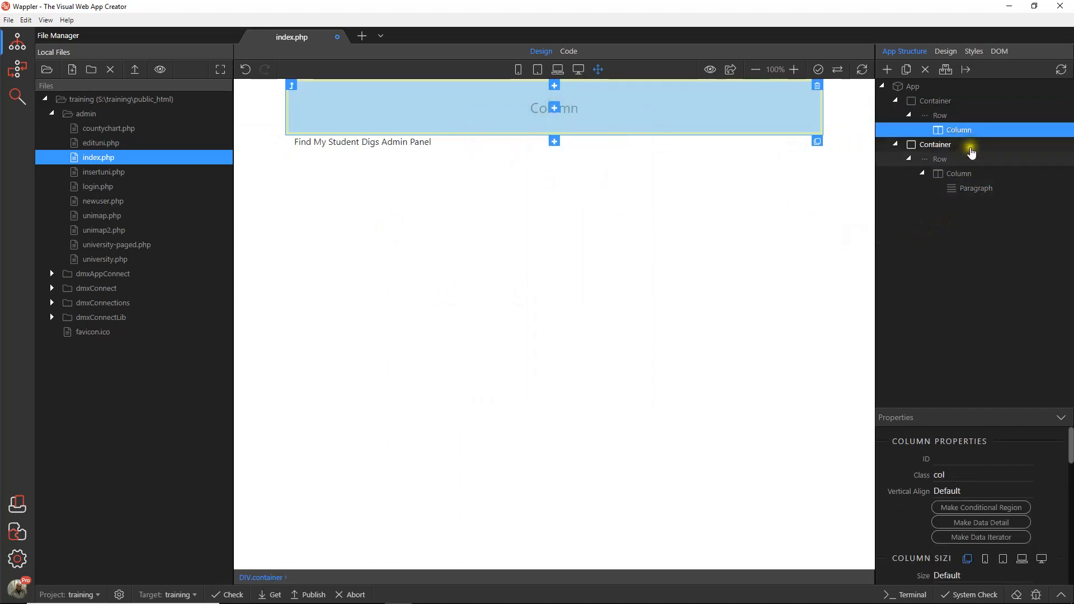
Step: Insert a Brand Menu Right navbar as a child of the upper container's column and save the page
right_click(955, 132)
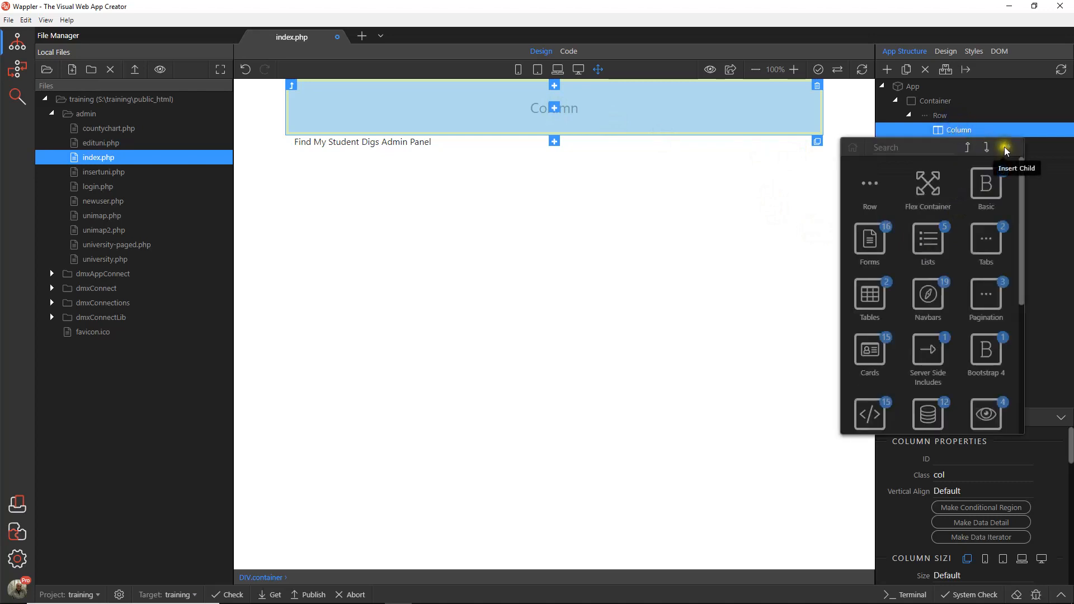
click(927, 297)
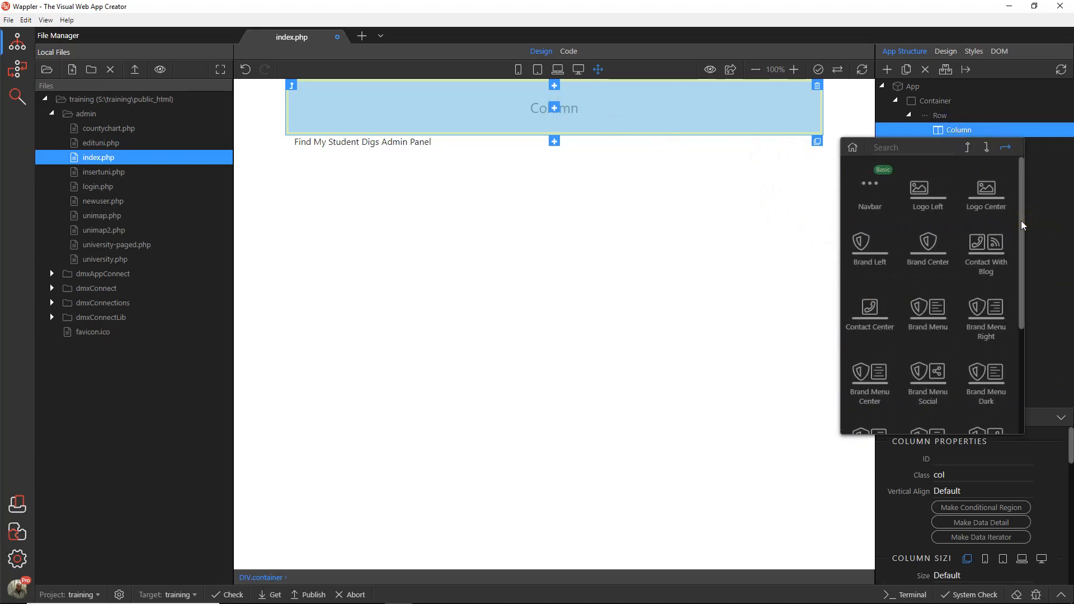
drag(1021, 221, 1019, 257)
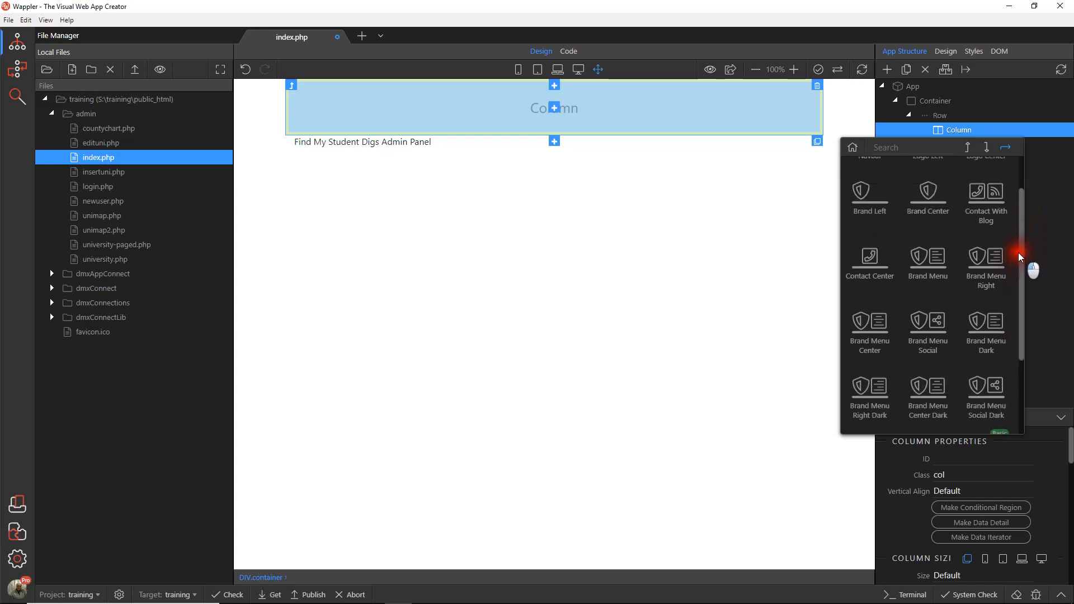
click(994, 272)
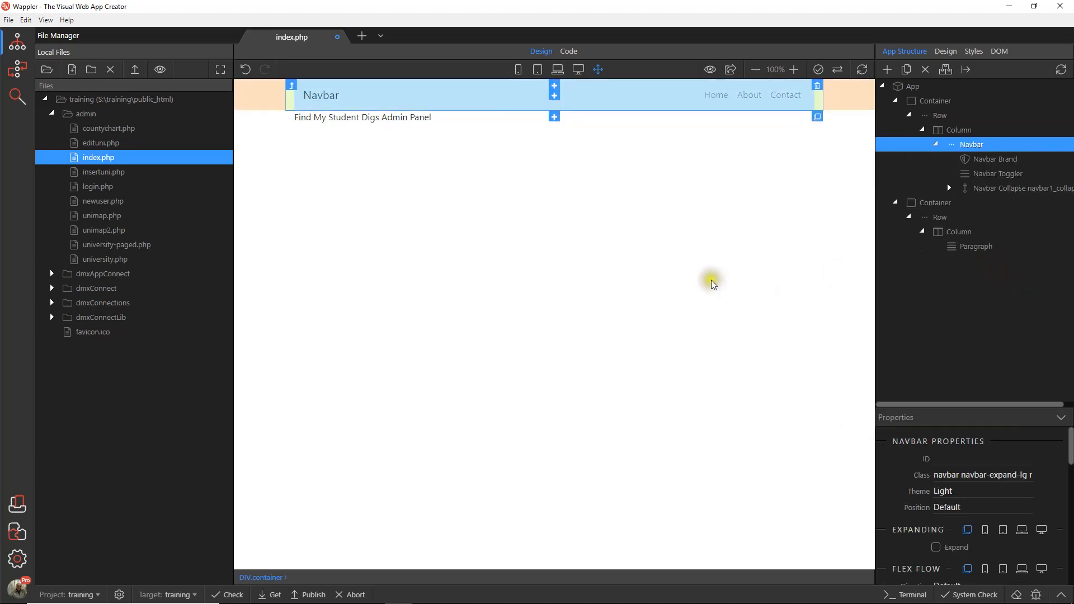
click(8, 20)
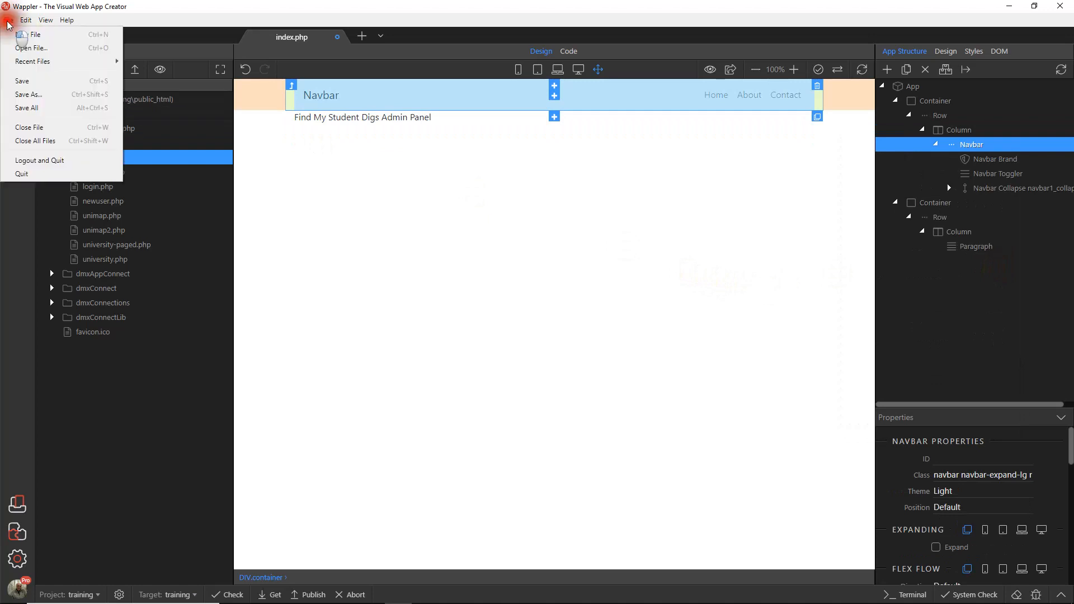
click(21, 82)
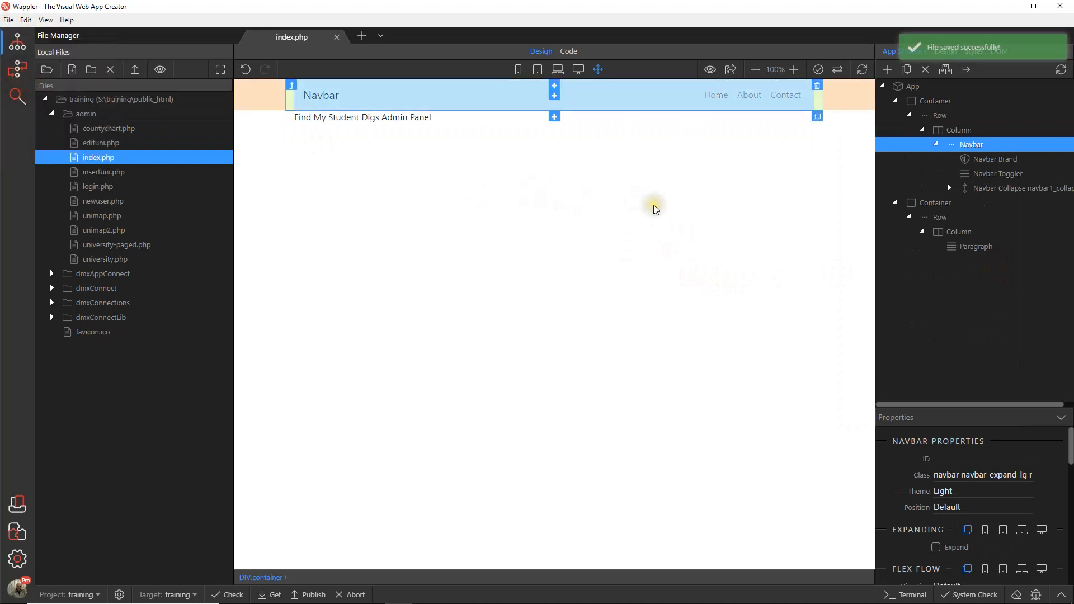
click(315, 91)
click(320, 88)
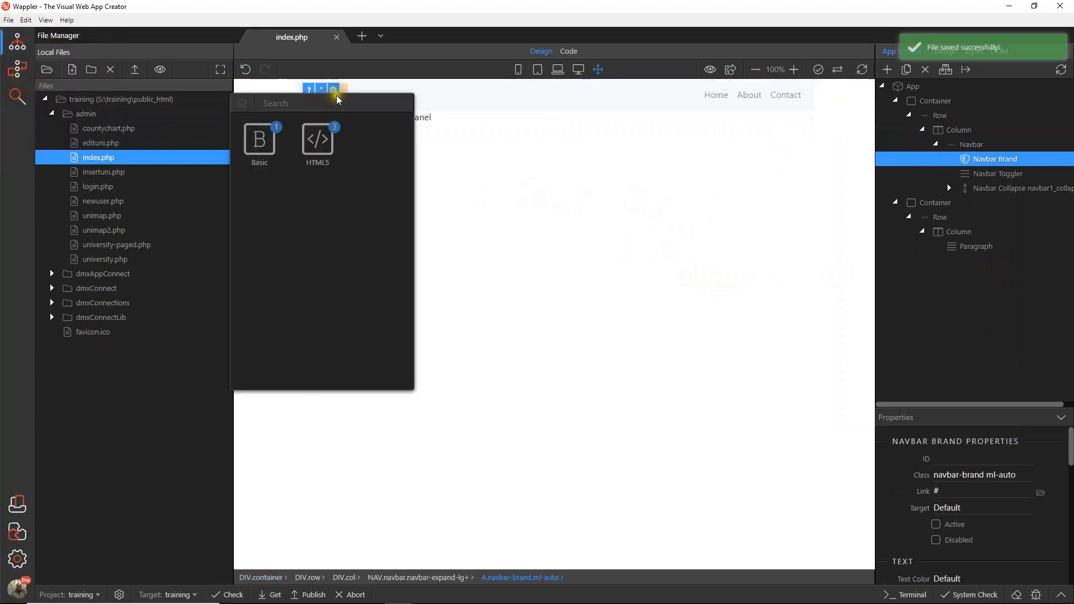
click(320, 89)
click(316, 96)
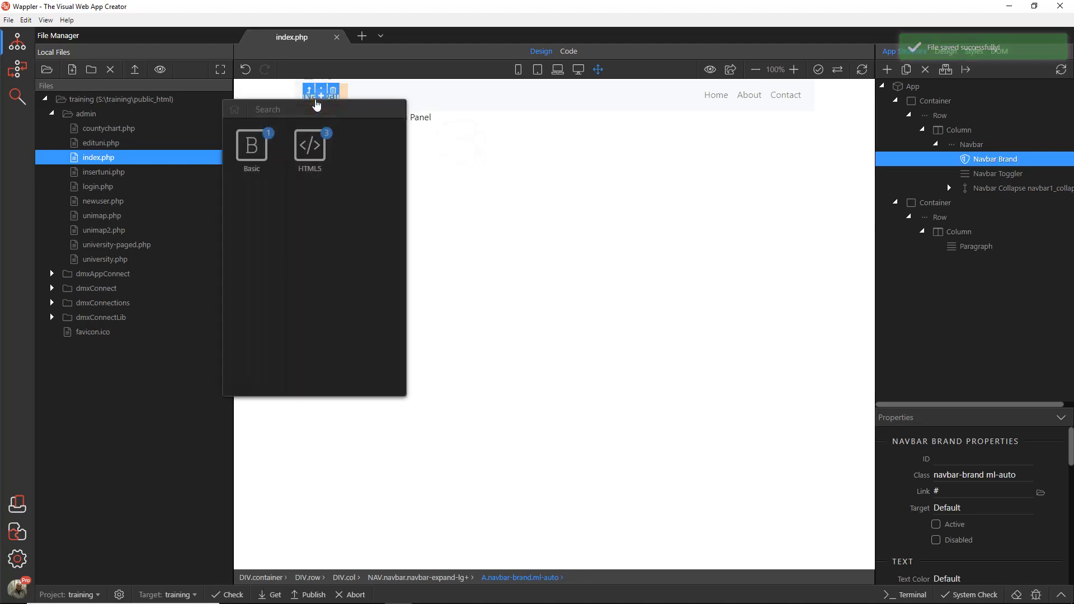
click(423, 118)
click(463, 117)
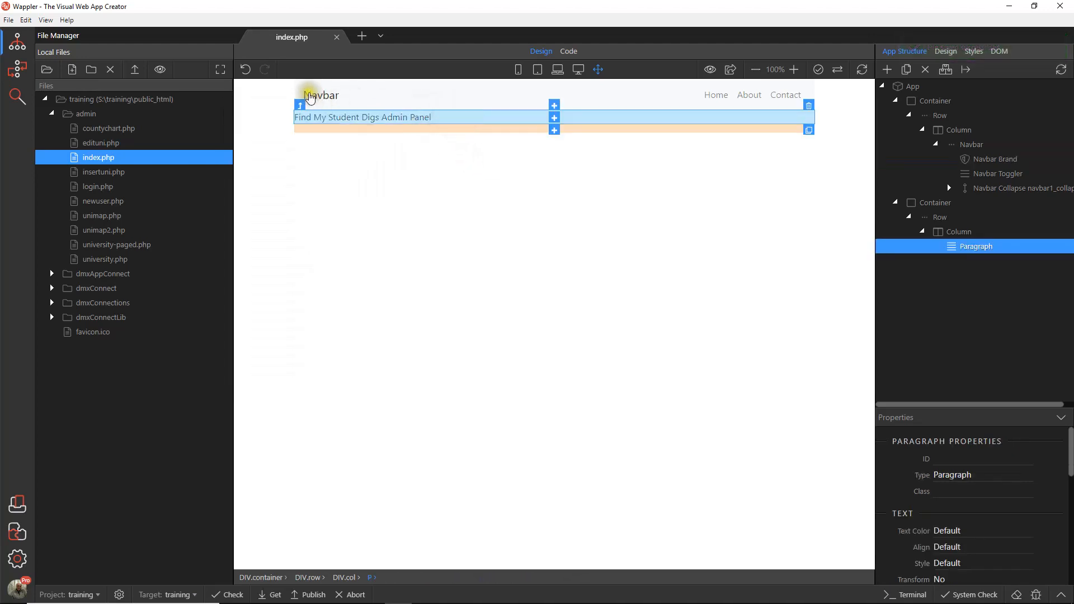
click(311, 97)
click(321, 90)
click(477, 144)
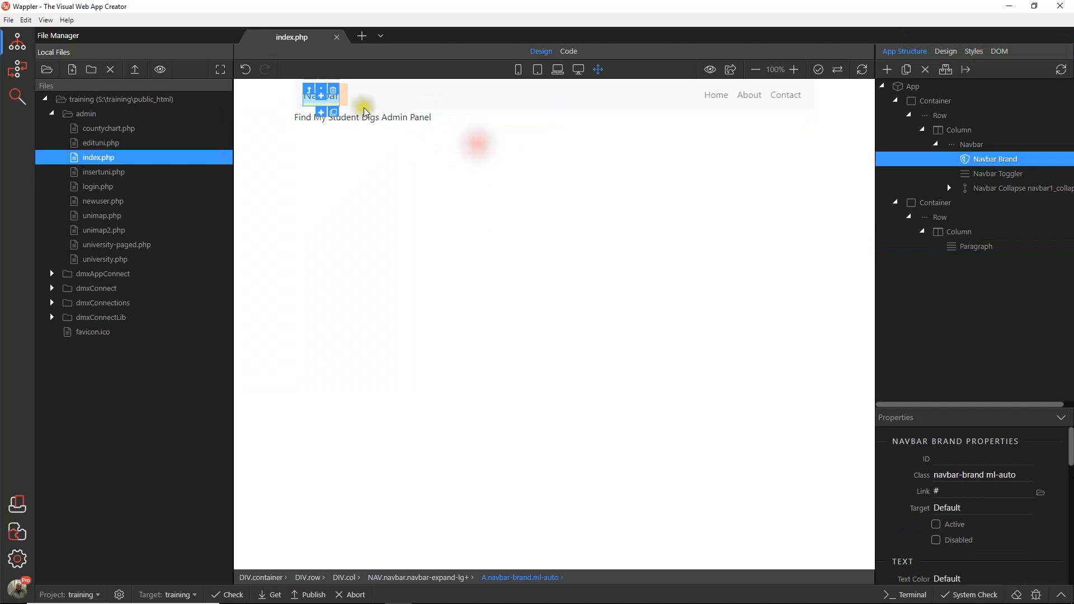
Step: Replace the navbar's brand text with "Find My Student Digs Admin"
double_click(333, 102)
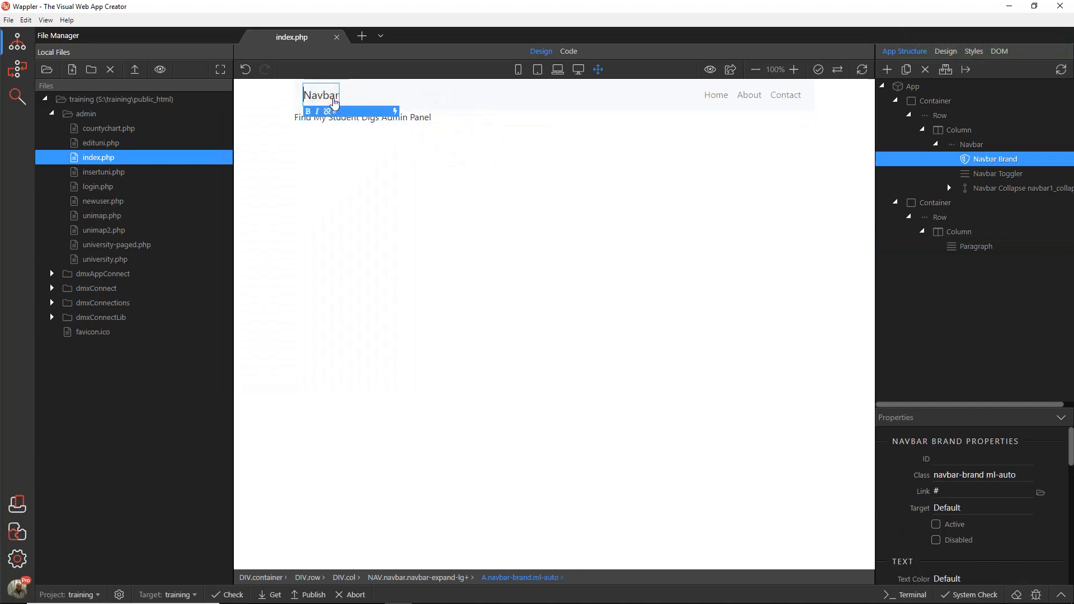
double_click(334, 96)
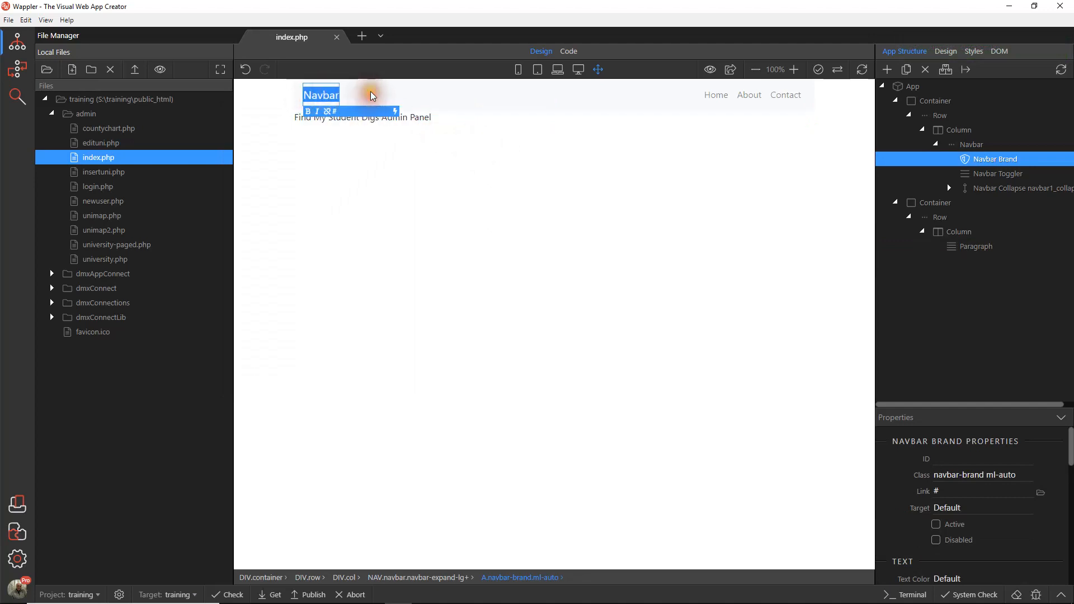
text(Find My Student Digs Admin)
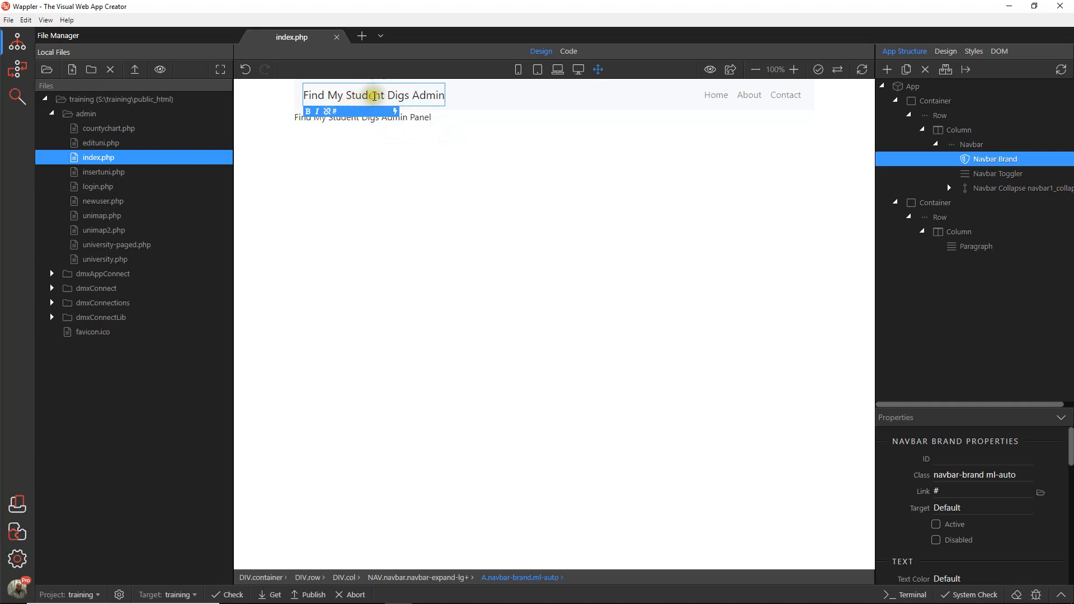
drag(305, 95, 448, 101)
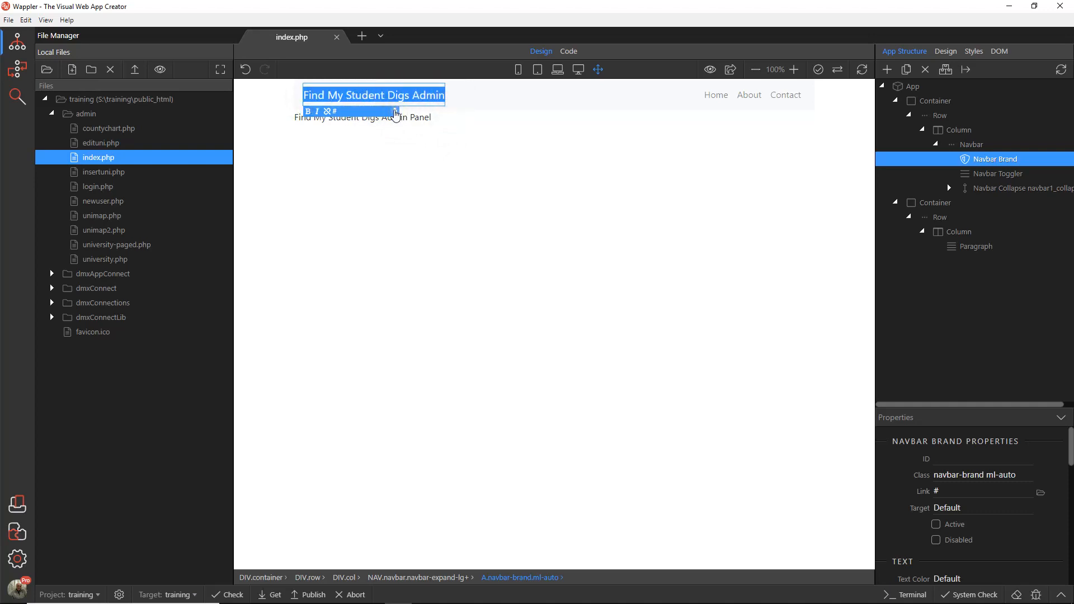
click(446, 162)
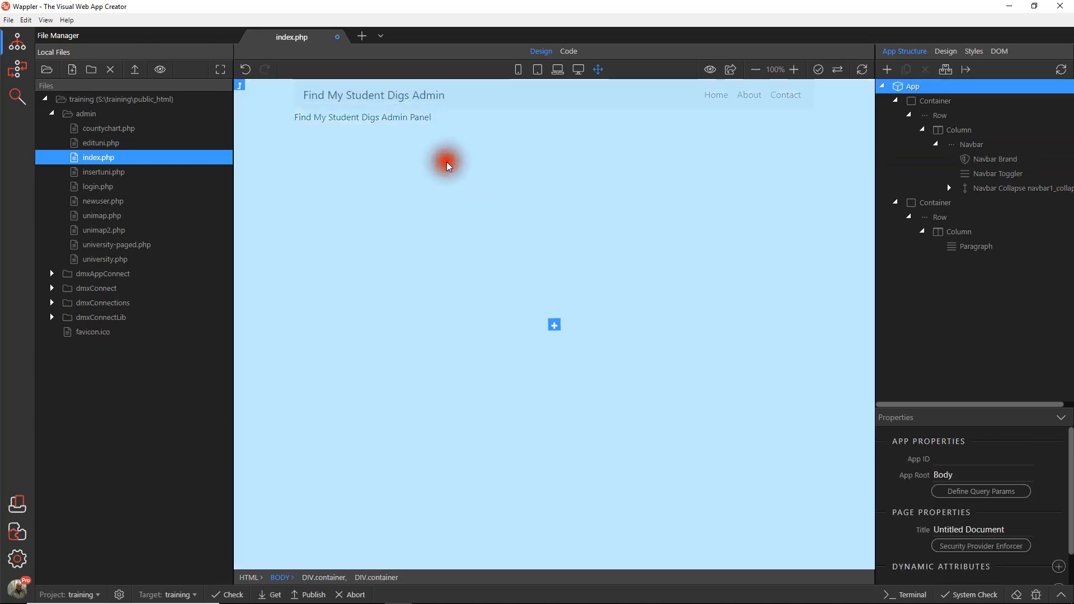
Step: Link the navbar brand to index.php in the admin folder and save the page
click(414, 106)
click(958, 491)
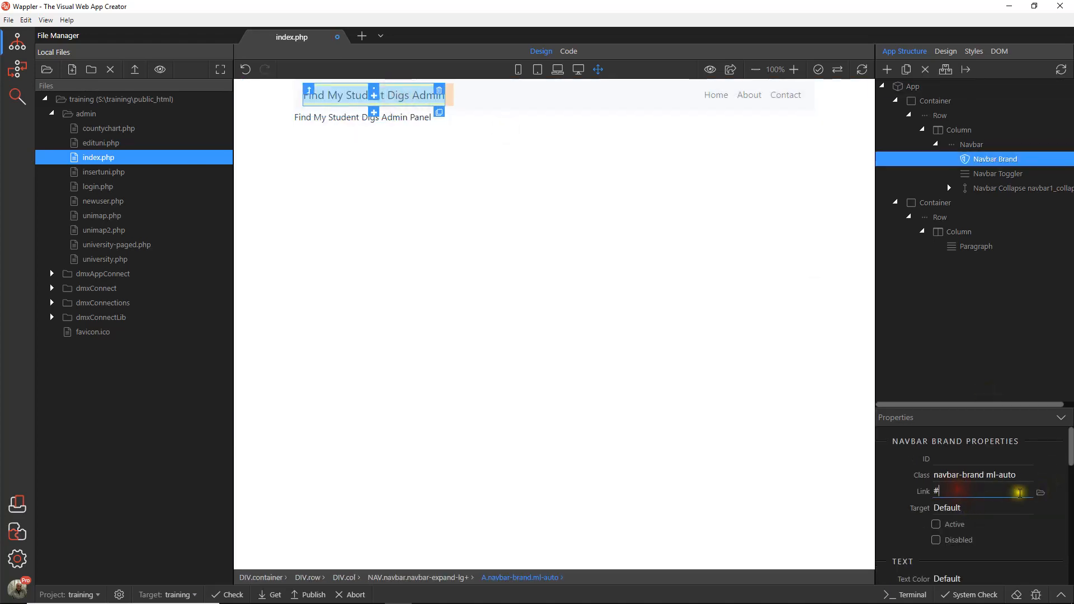
click(1041, 493)
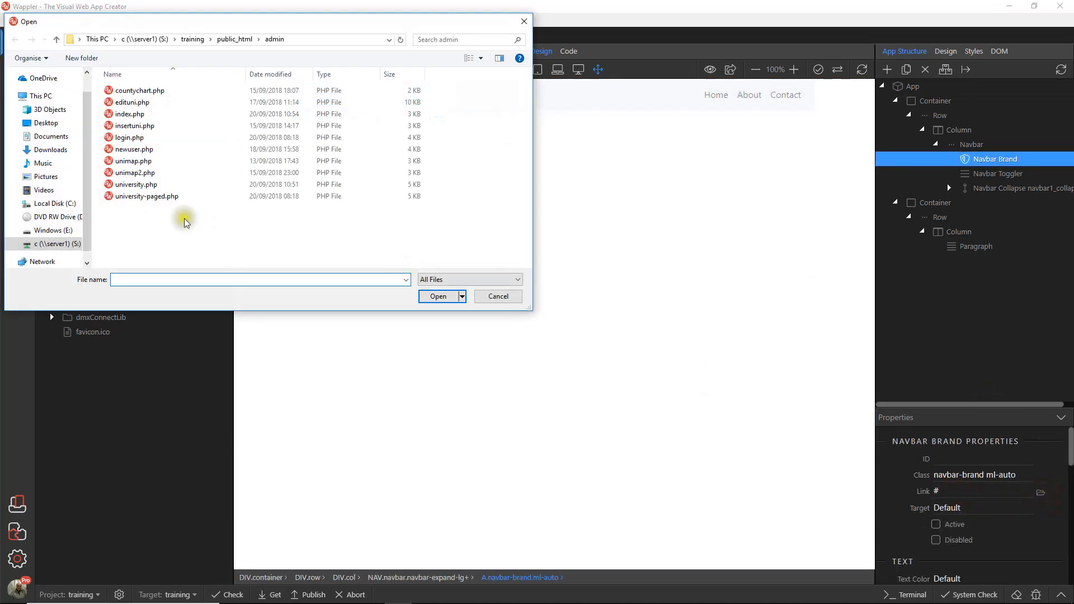
click(135, 114)
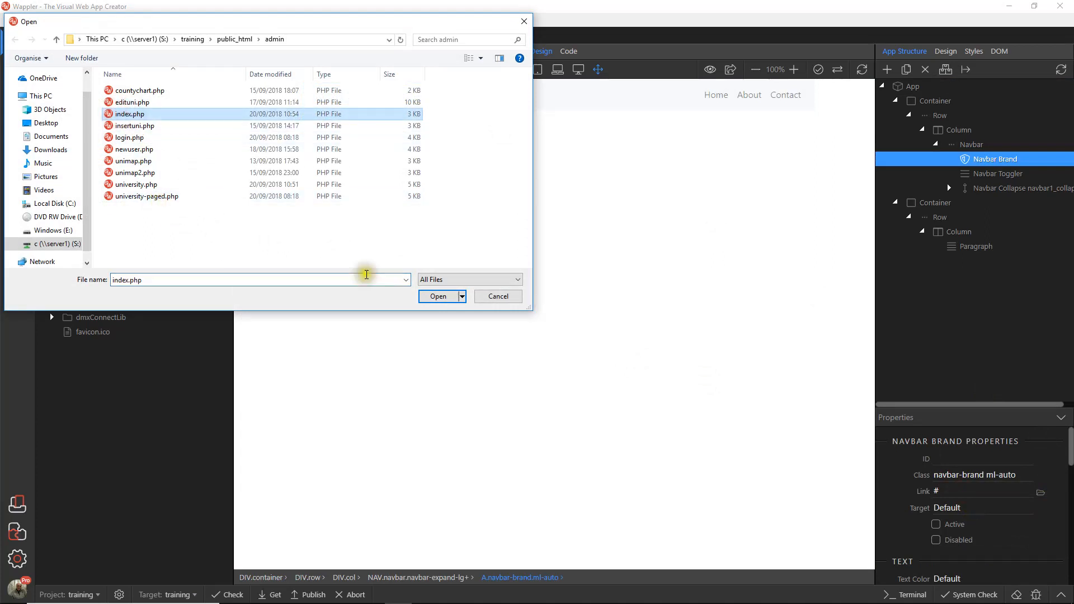
click(436, 297)
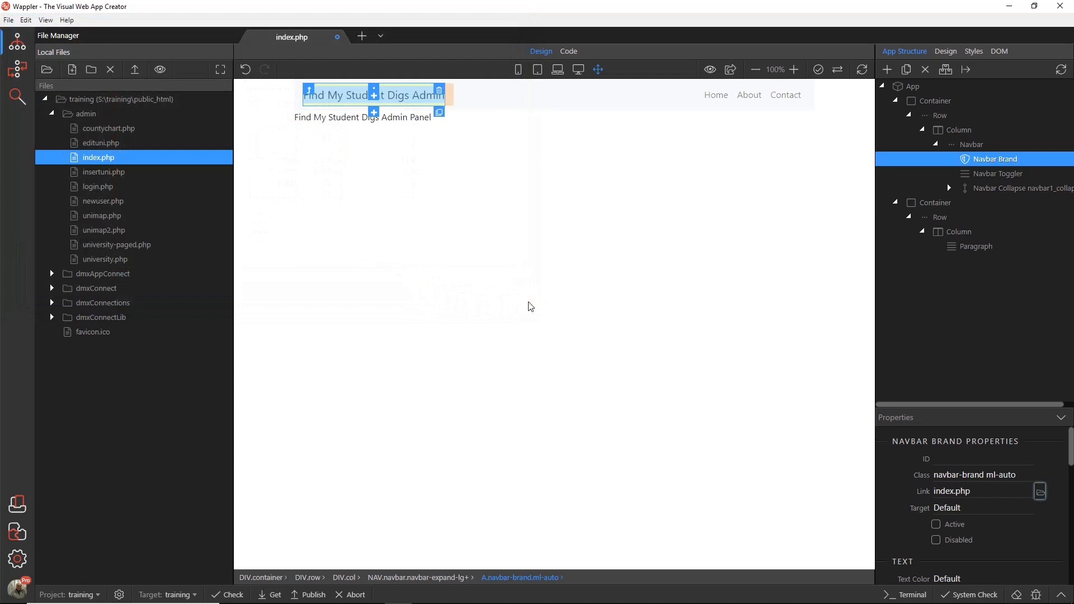
click(9, 19)
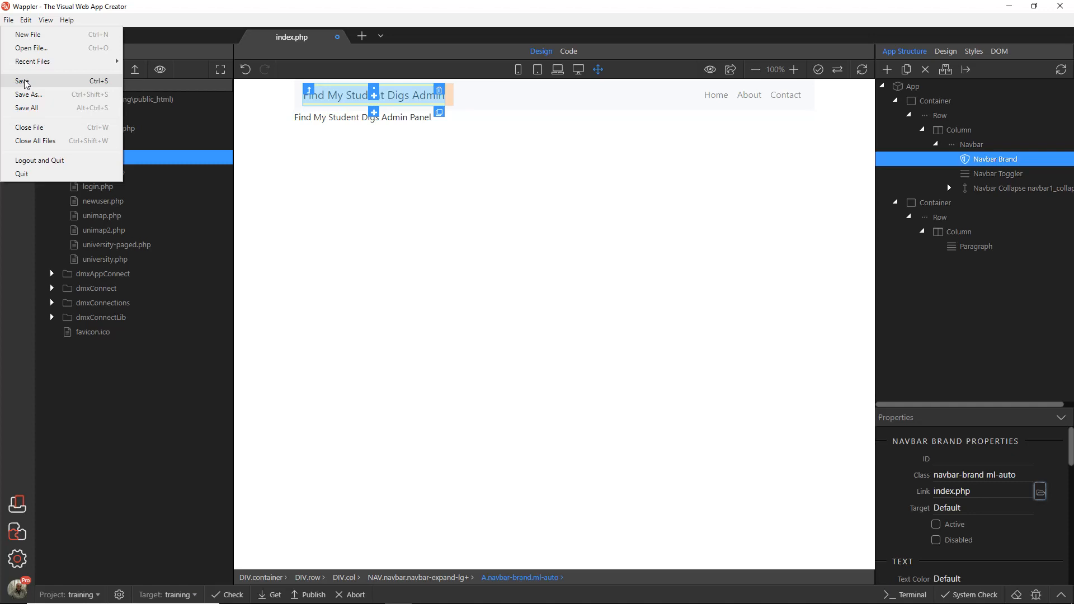
click(24, 82)
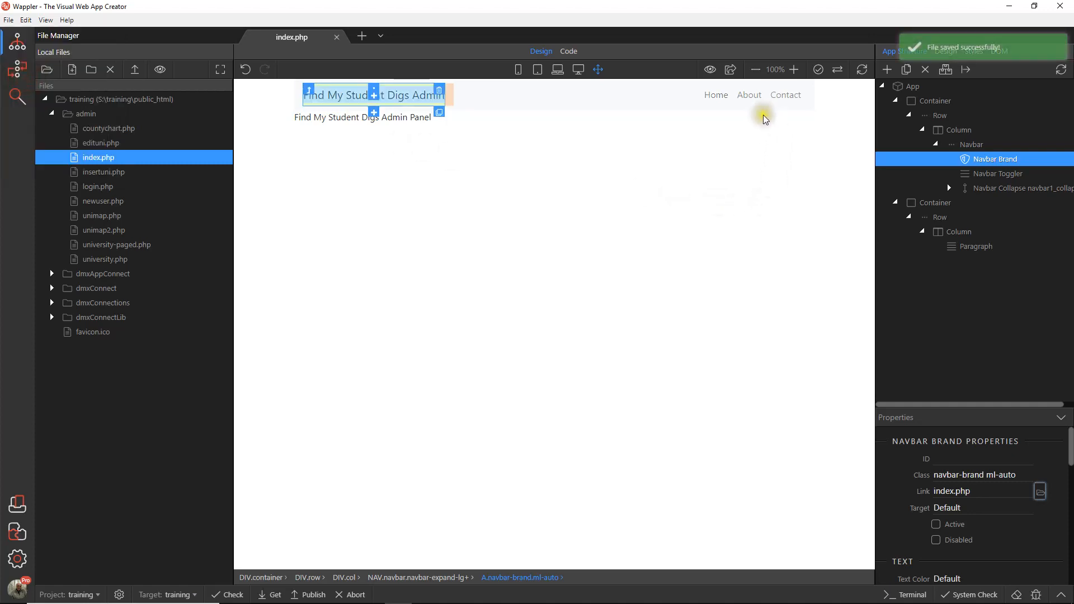
Step: Delete the About and Contact items from the navbar
click(748, 98)
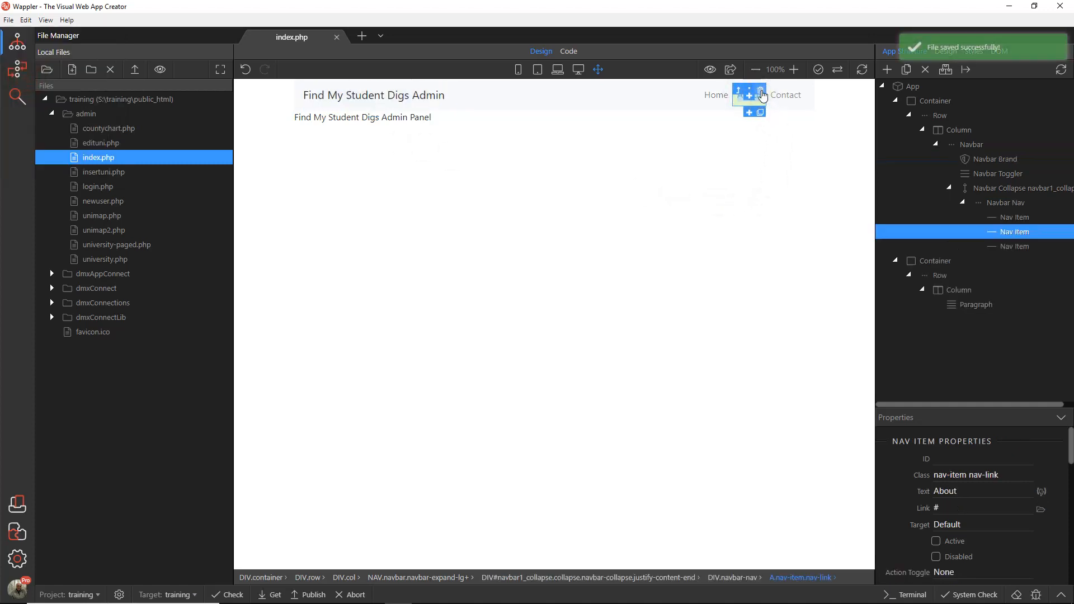
click(761, 91)
click(788, 96)
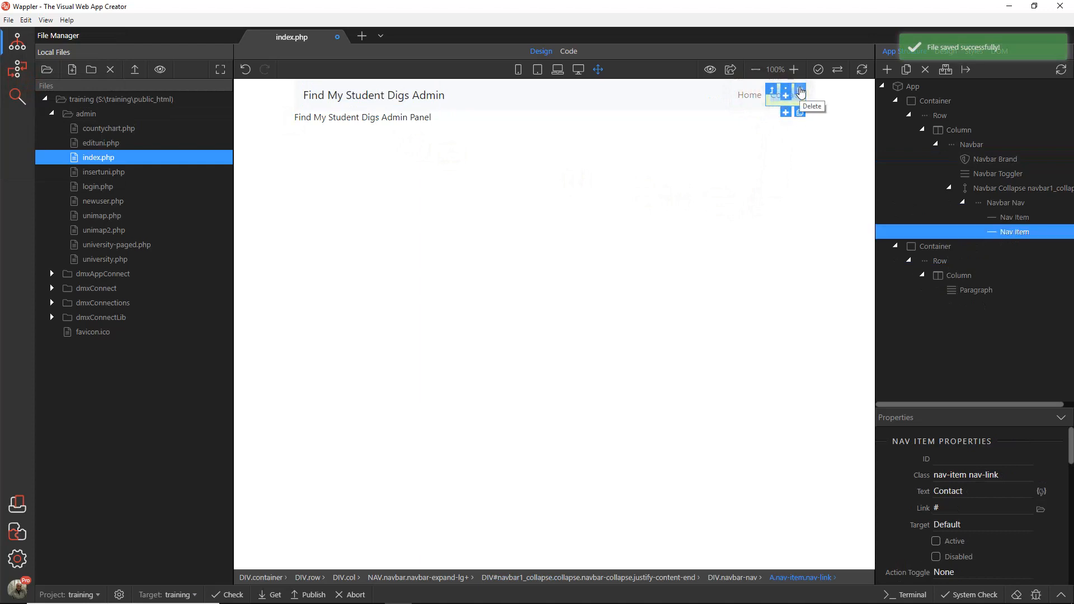
click(801, 93)
Step: Link the Home nav item to index.php and save the page
click(788, 97)
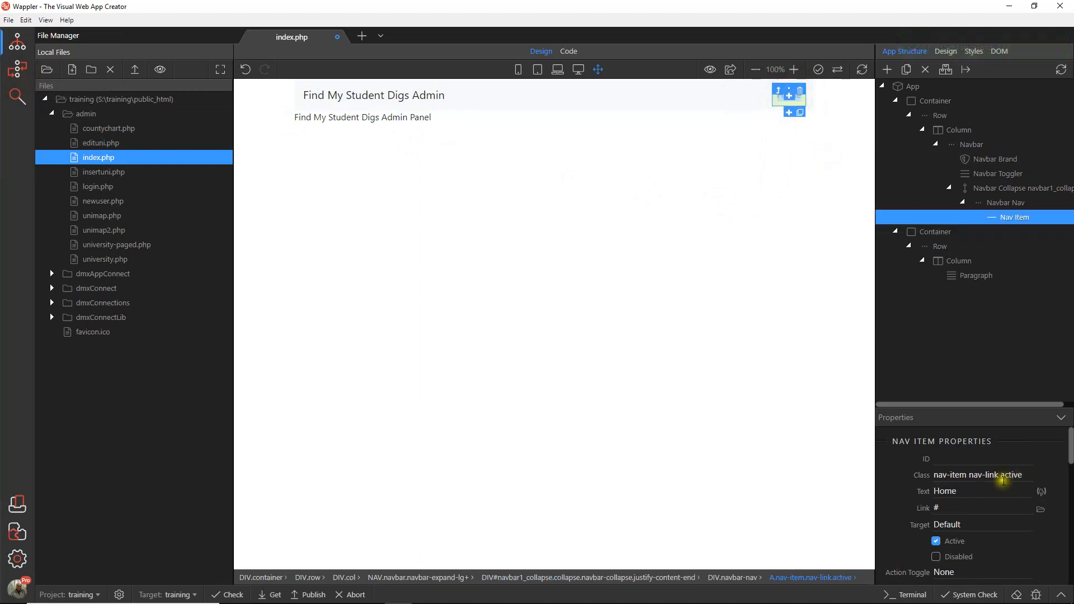
click(1040, 509)
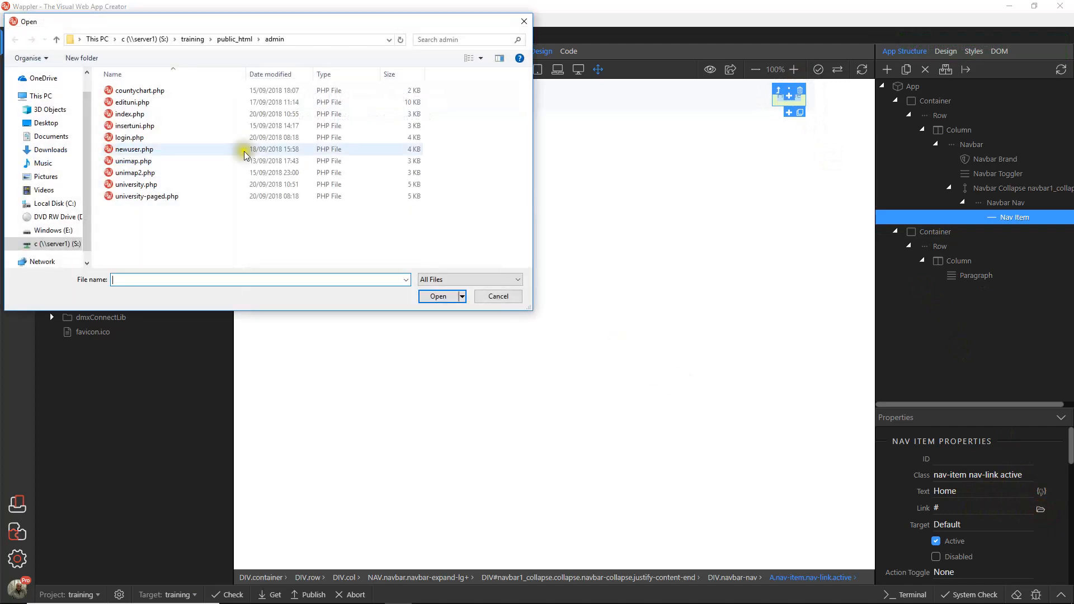
click(133, 115)
click(431, 295)
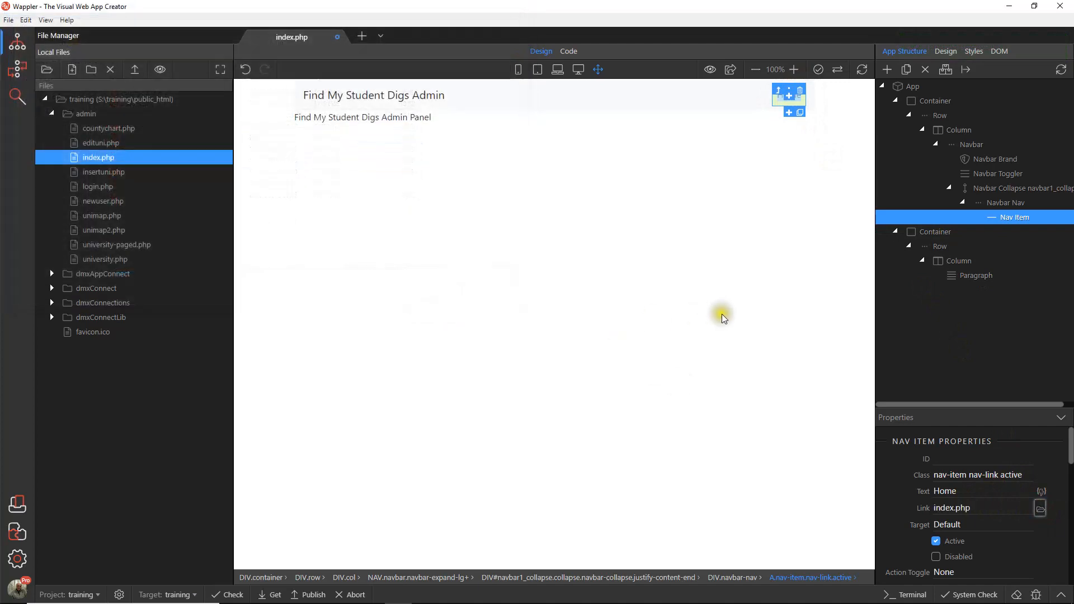
click(8, 20)
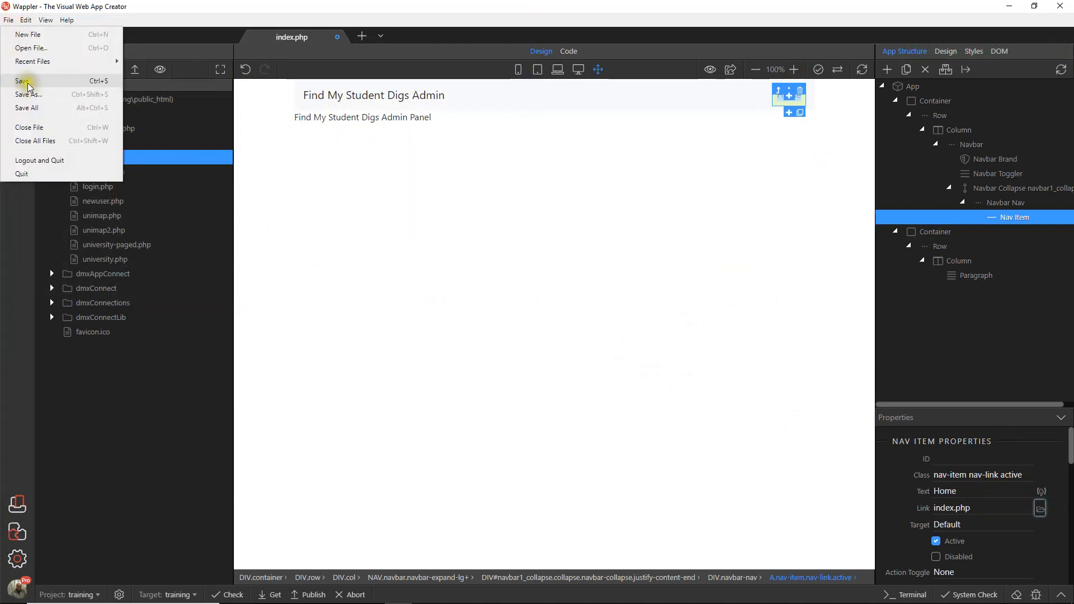
click(22, 76)
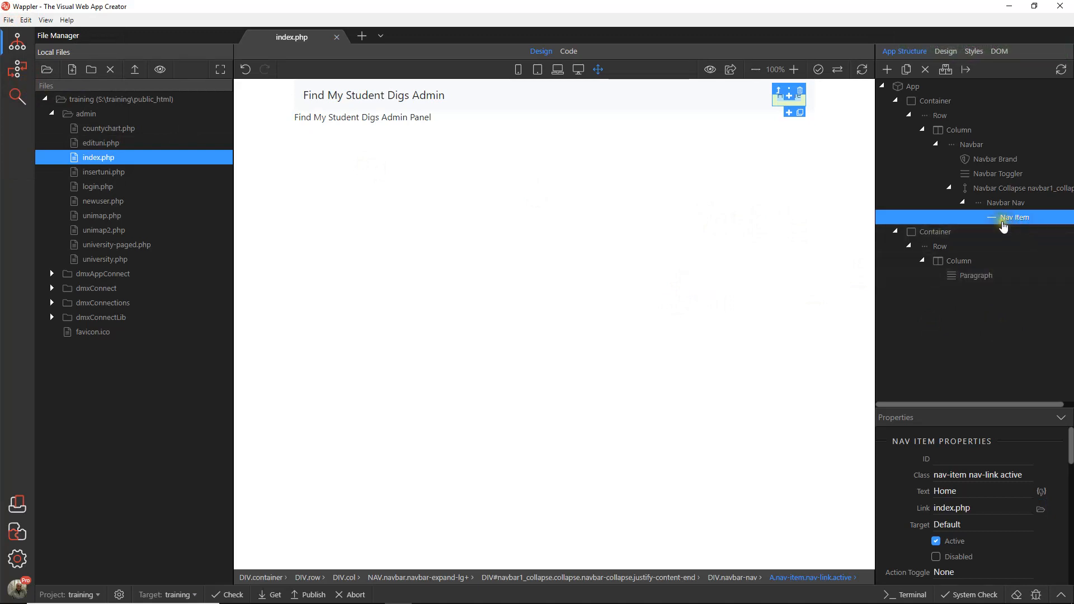
Step: Insert a Nav Dropdown after the Home nav item
right_click(1008, 223)
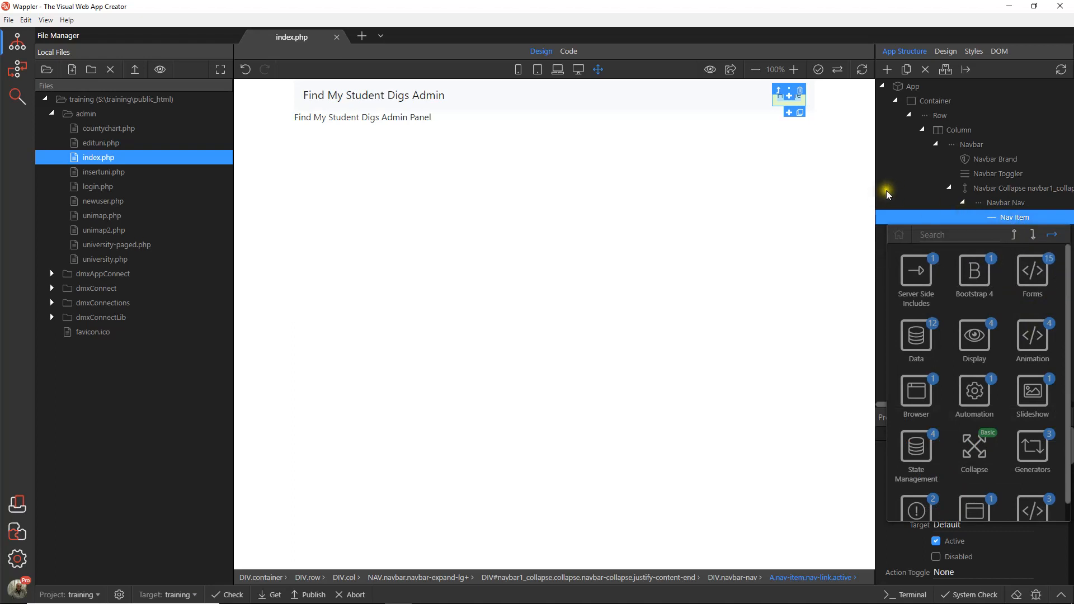
drag(1069, 289, 1068, 362)
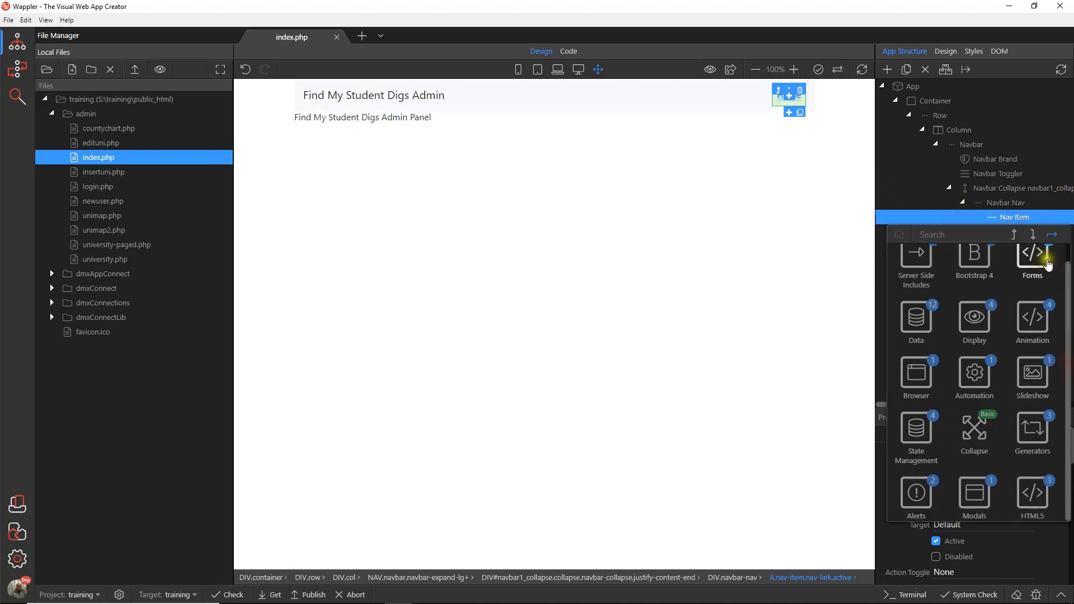
click(1033, 235)
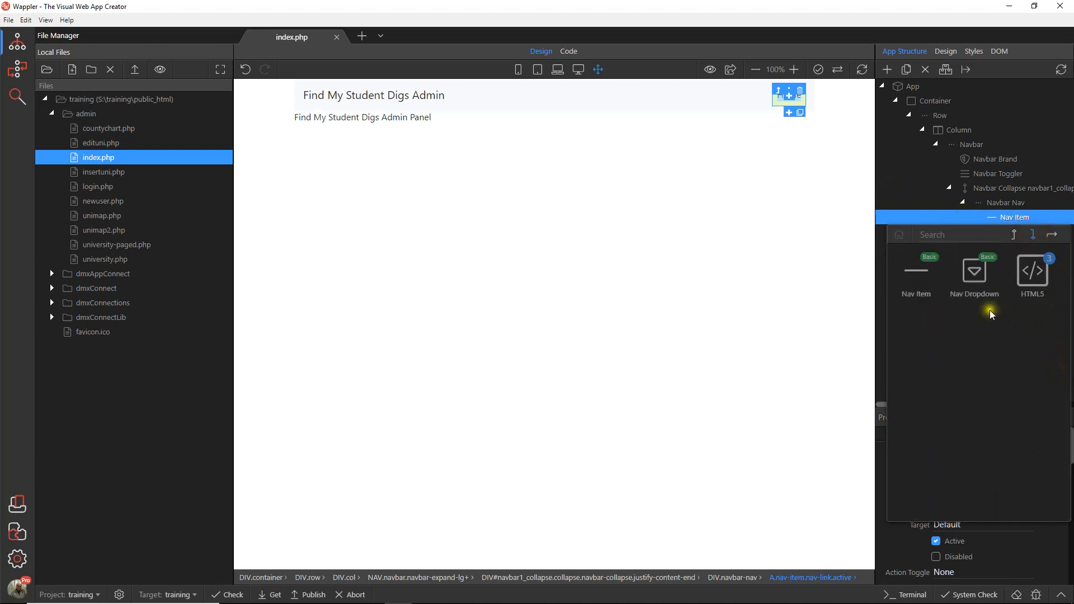
click(973, 273)
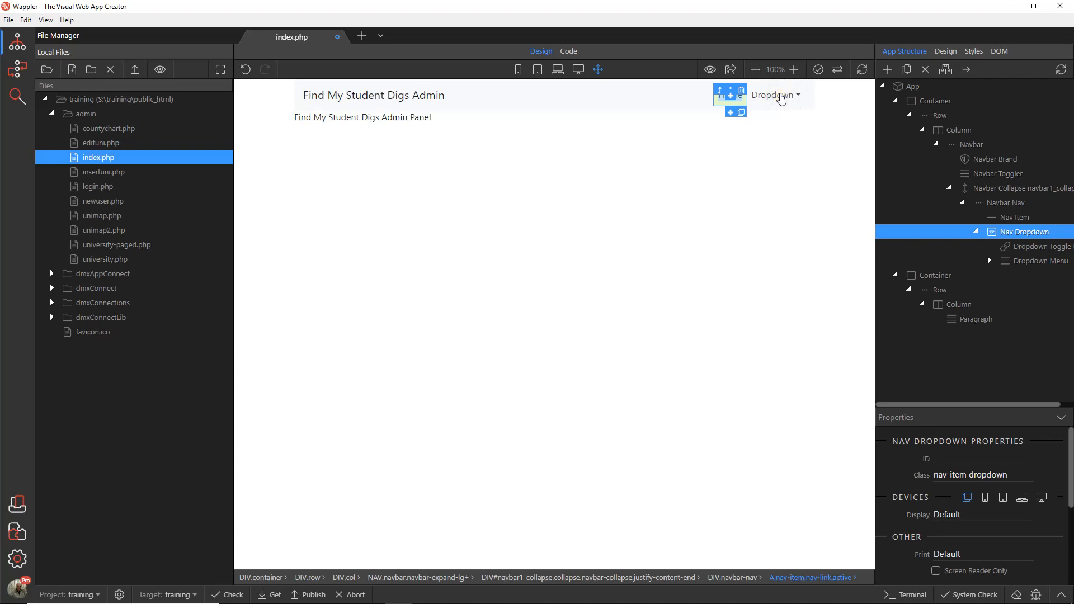
Step: Set the navbar dropdown toggle's text to "University"
click(799, 98)
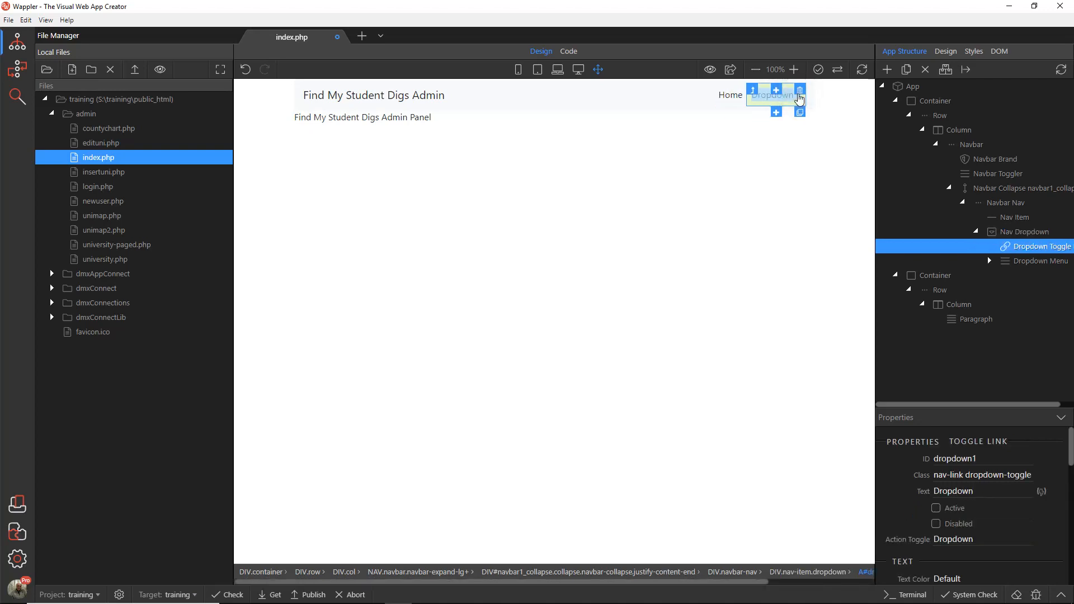
click(799, 98)
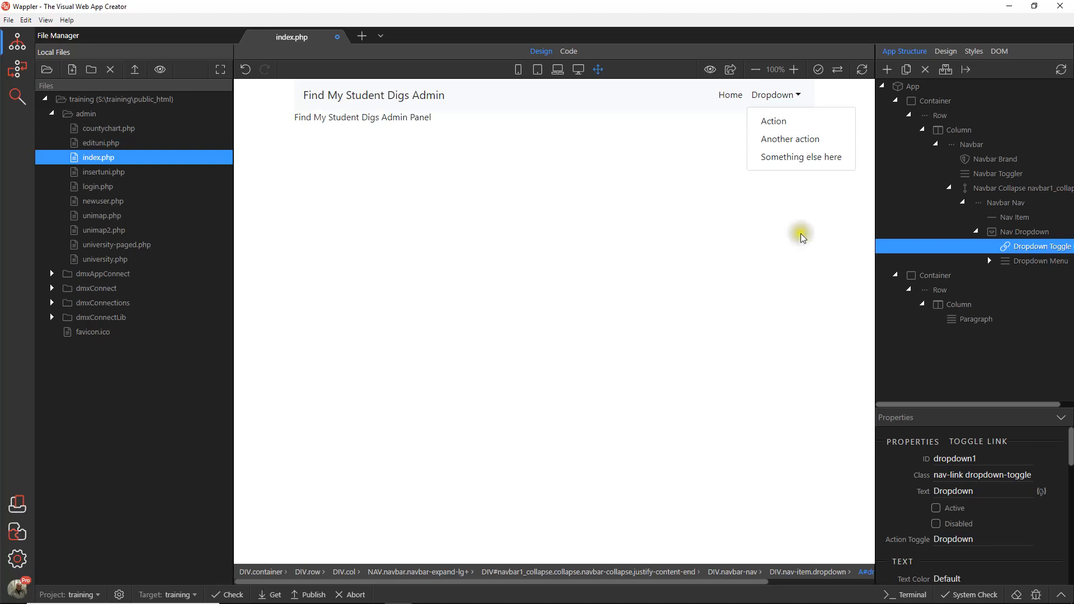
click(774, 97)
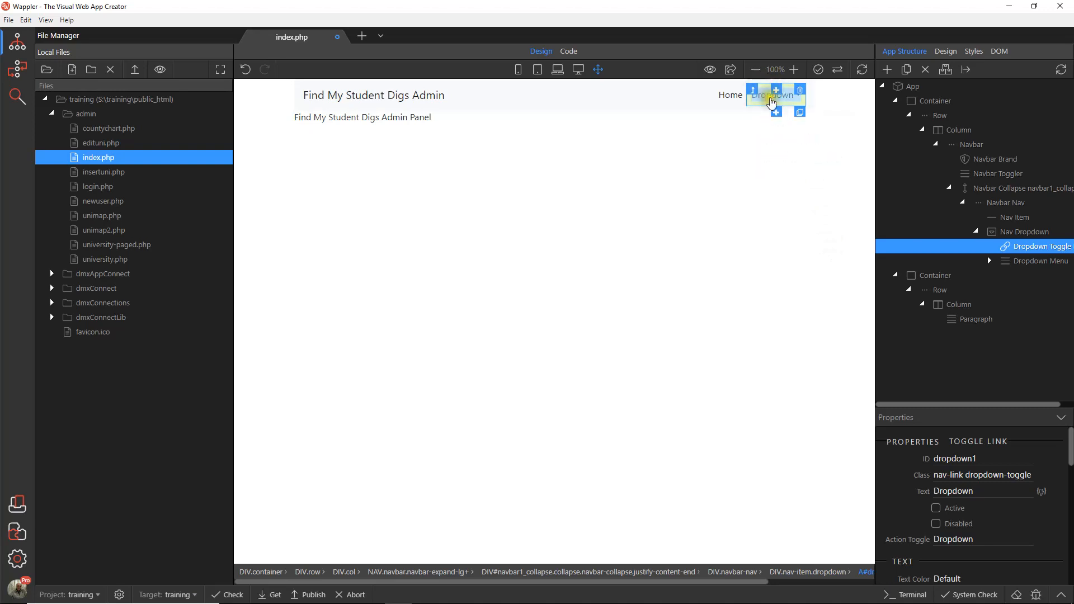
drag(987, 491, 902, 488)
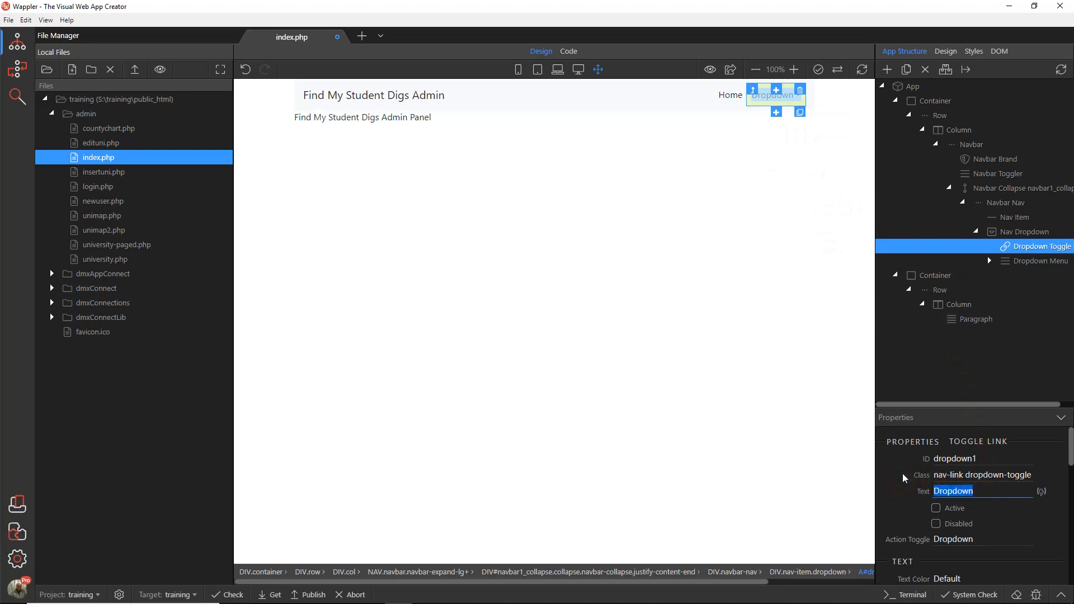
text(University)
click(763, 320)
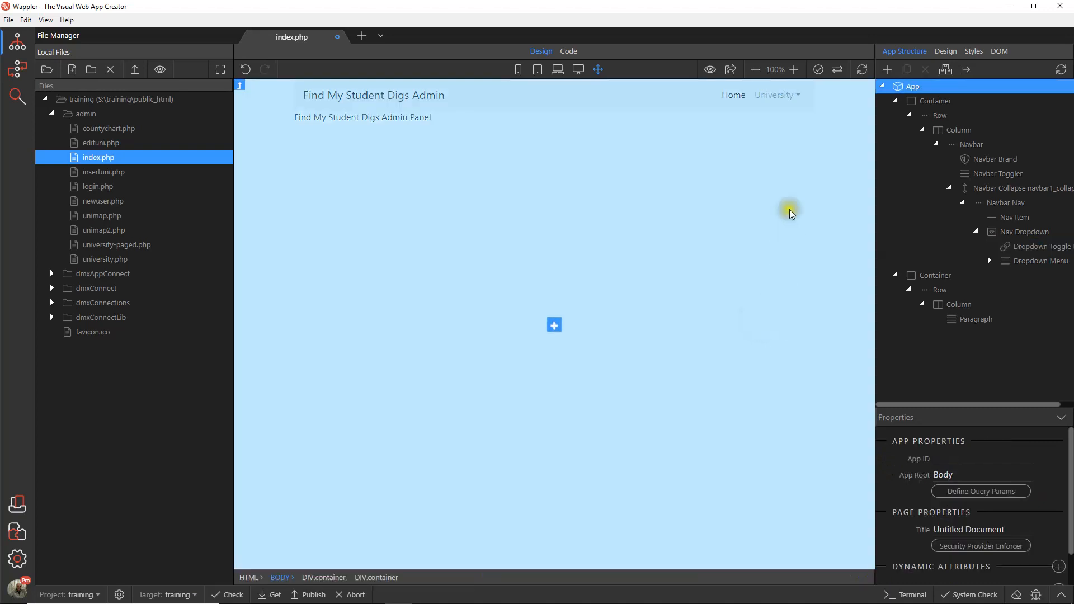
Step: Set the first University dropdown item's text to "University List" and link it to university.php
click(788, 96)
click(782, 123)
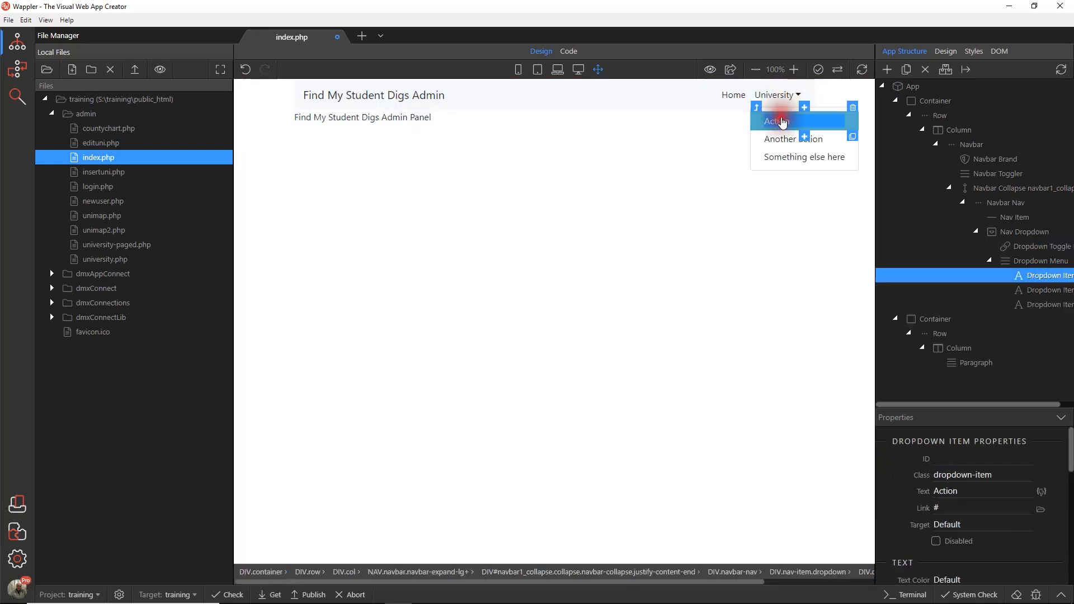
drag(973, 490, 899, 493)
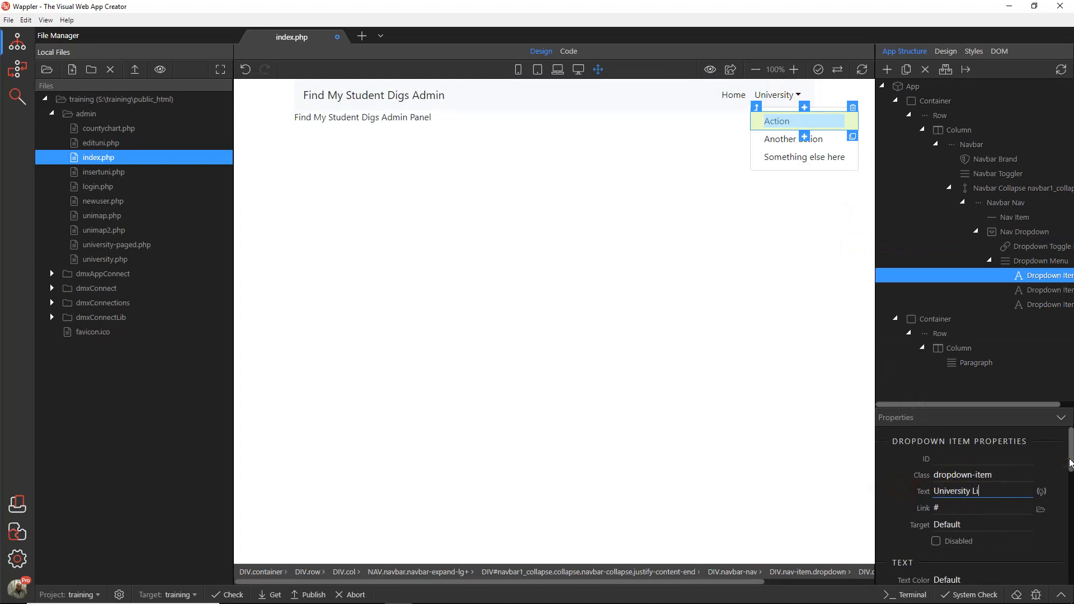
click(1038, 511)
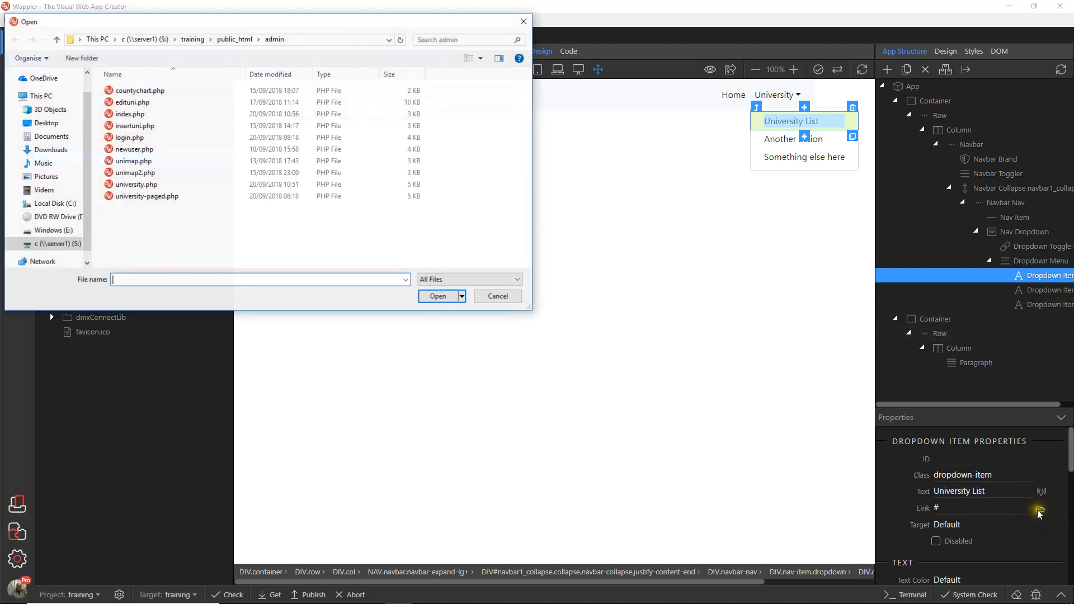
click(147, 185)
click(432, 296)
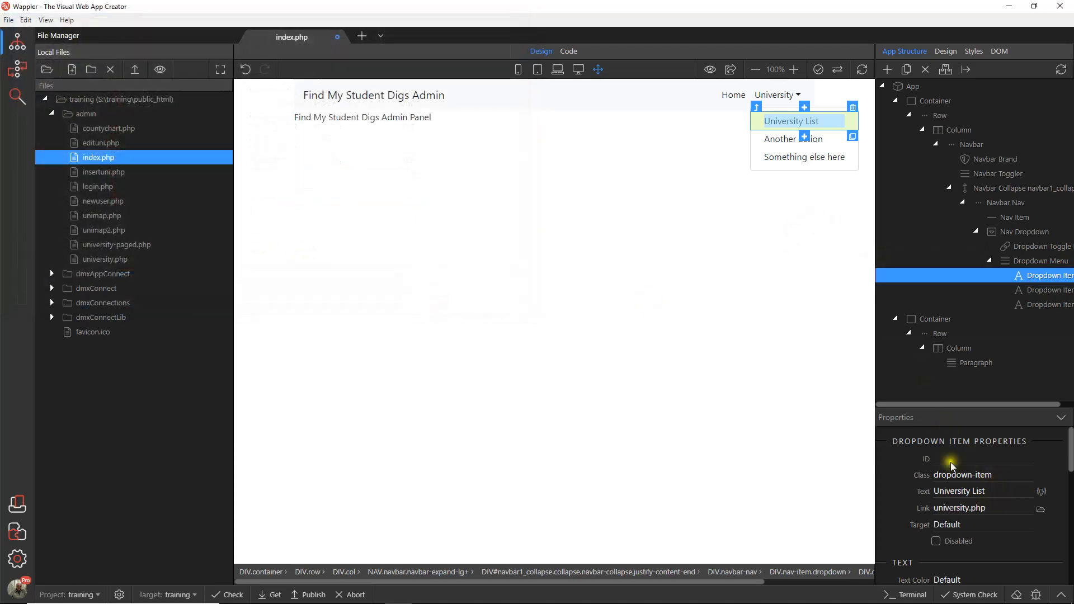
Step: Set the second University dropdown item's text to "University (Paged)" and link it to university-paged.php
click(761, 146)
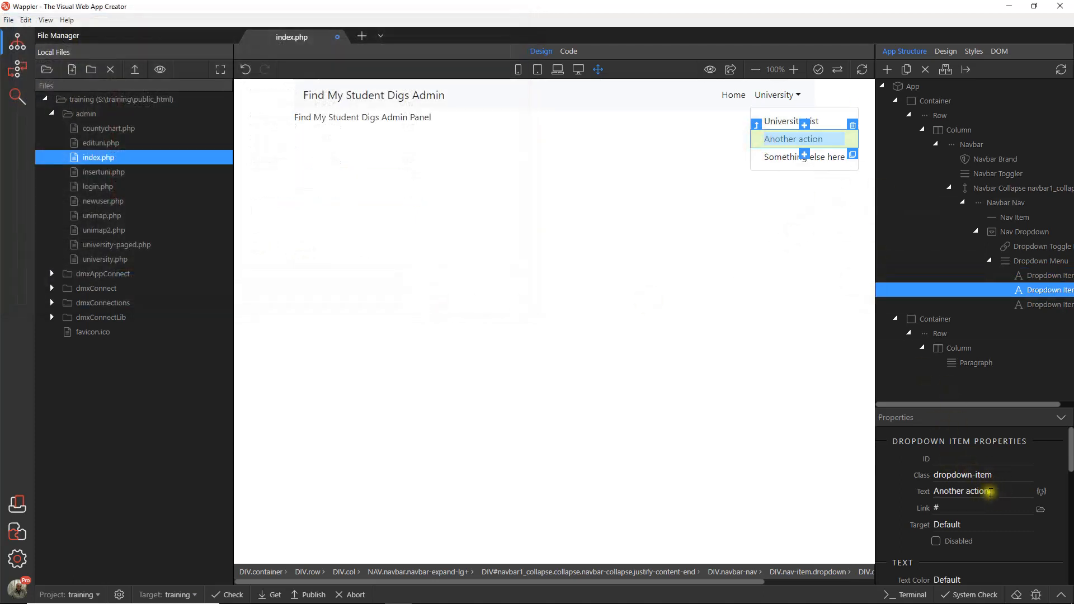
drag(989, 491, 931, 494)
text(Uni)
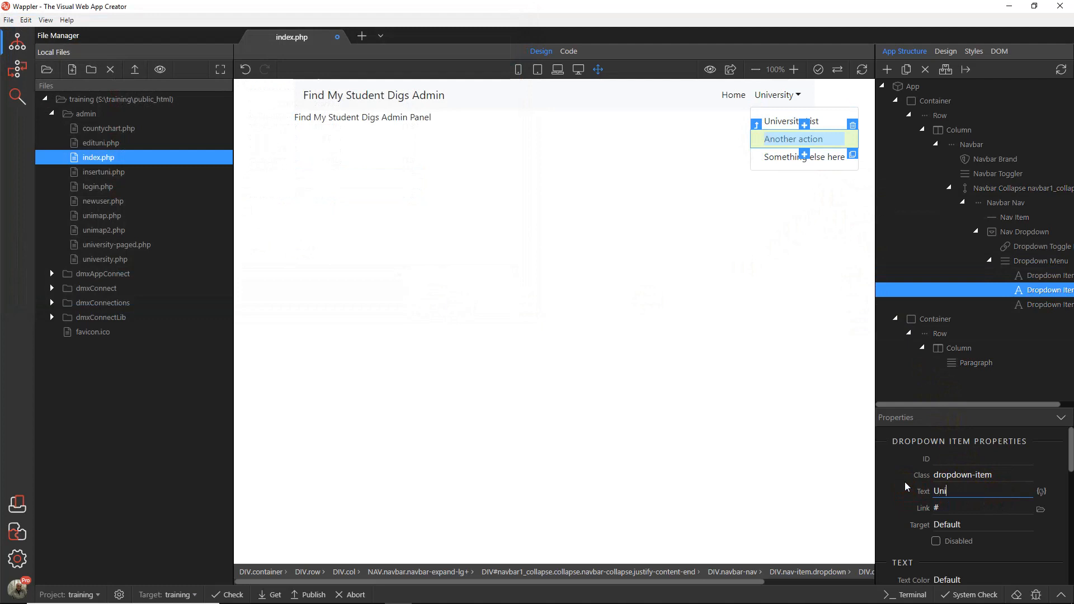
text(versity (Paged))
click(1041, 509)
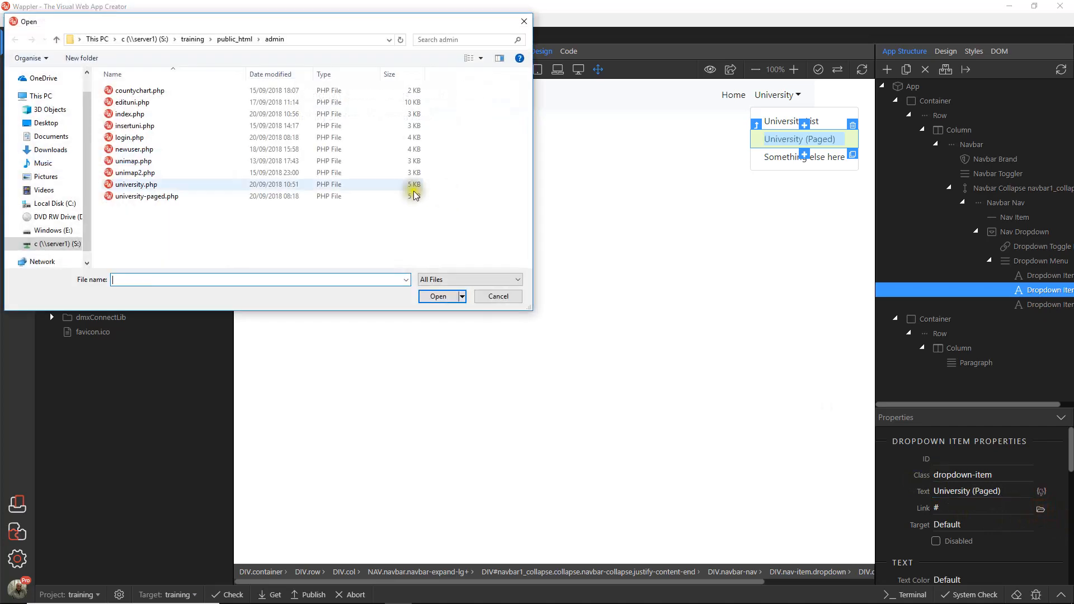
click(165, 196)
click(438, 298)
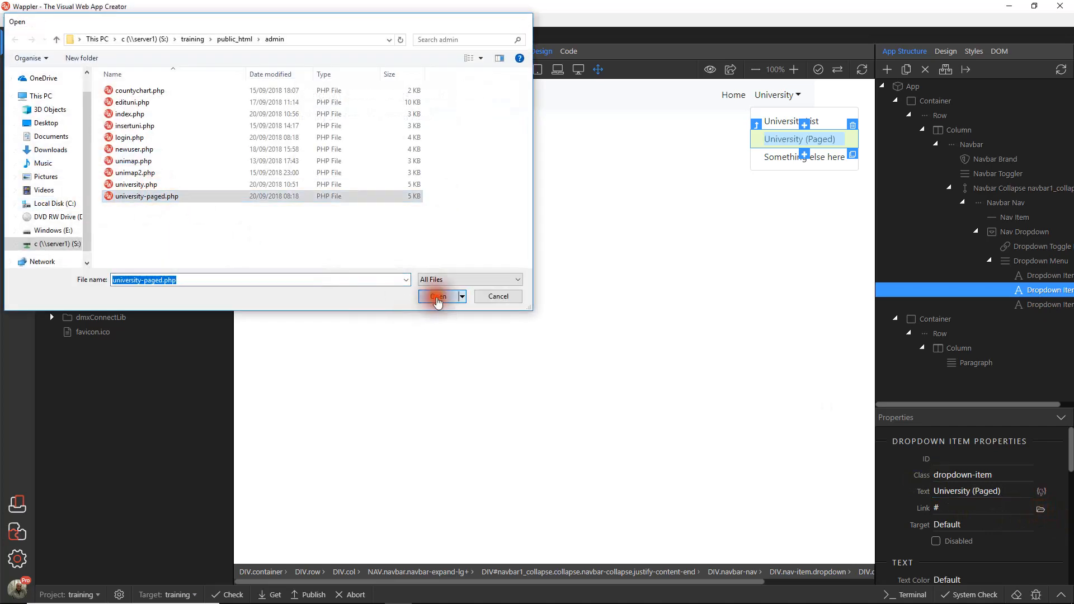
Step: Set the third University dropdown item's text to "University Map" and link it to unimap2.php
click(769, 163)
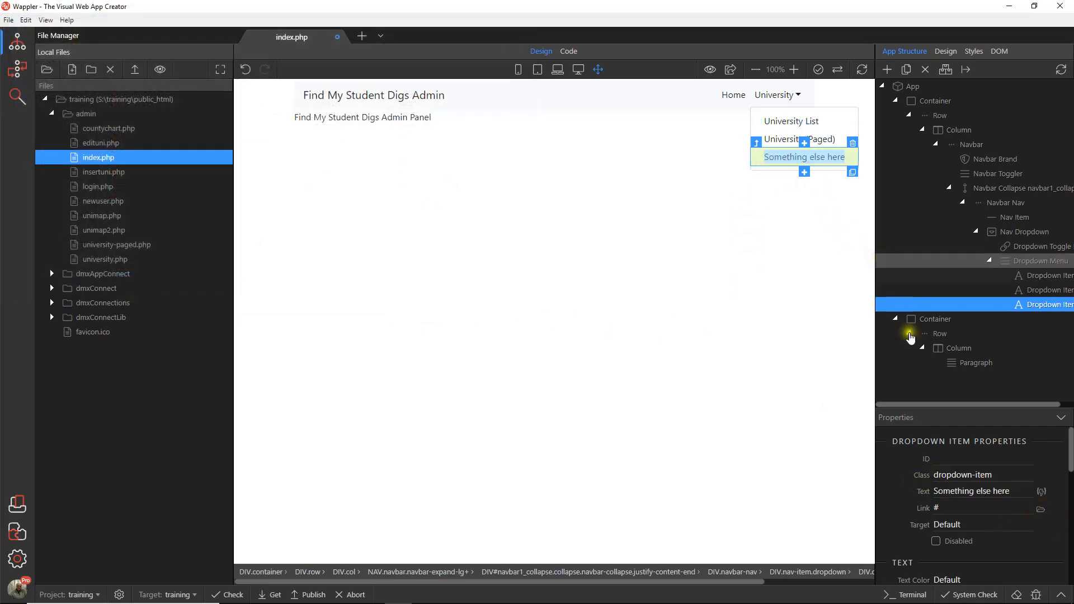
drag(1021, 491, 897, 491)
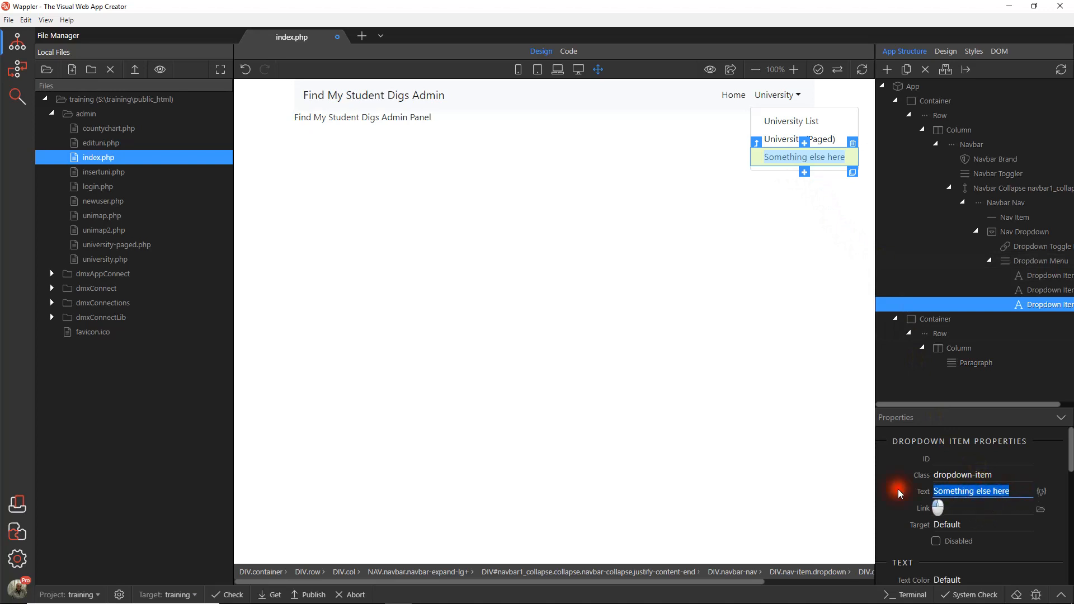
text(Univer)
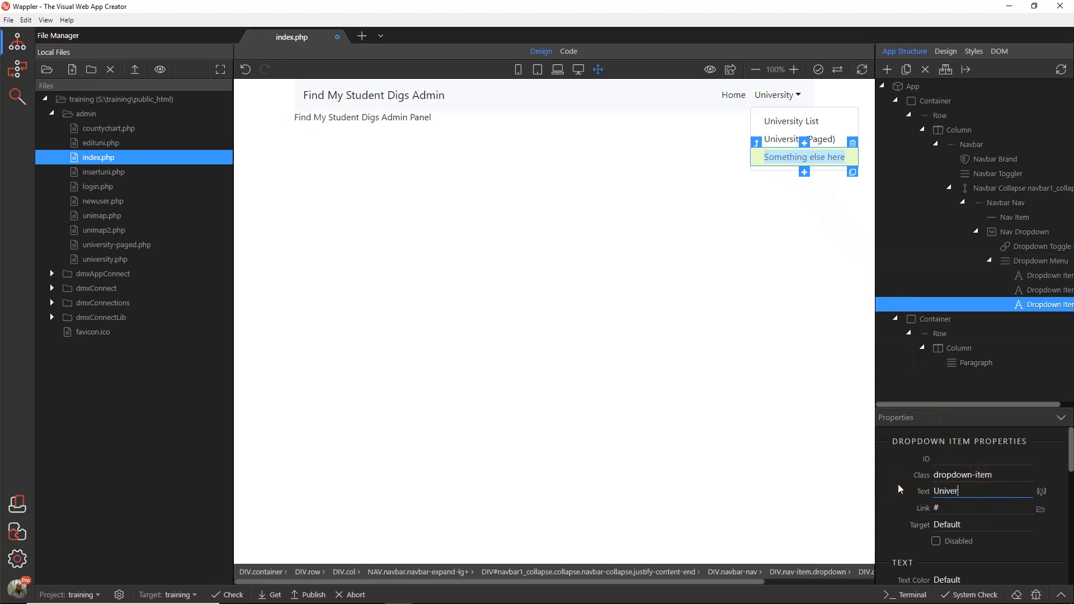
text(sity Map)
click(1041, 509)
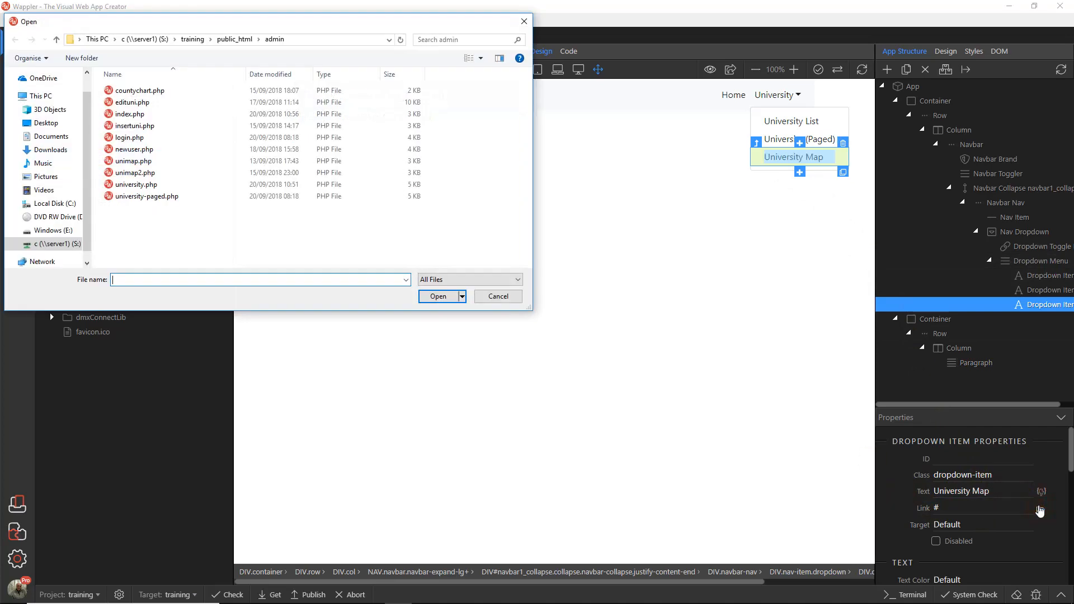
click(129, 175)
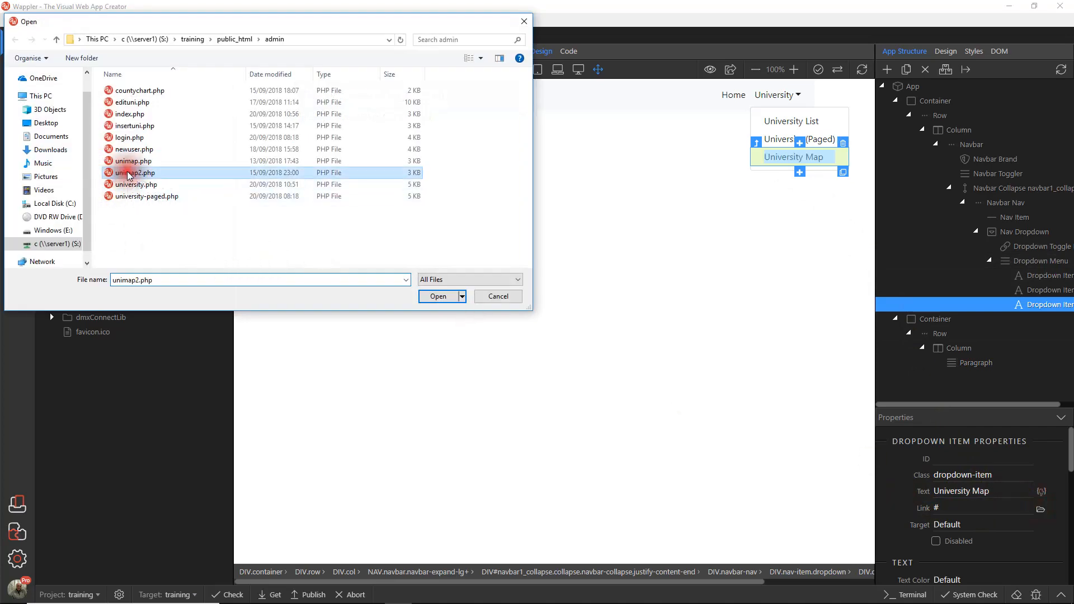
click(444, 296)
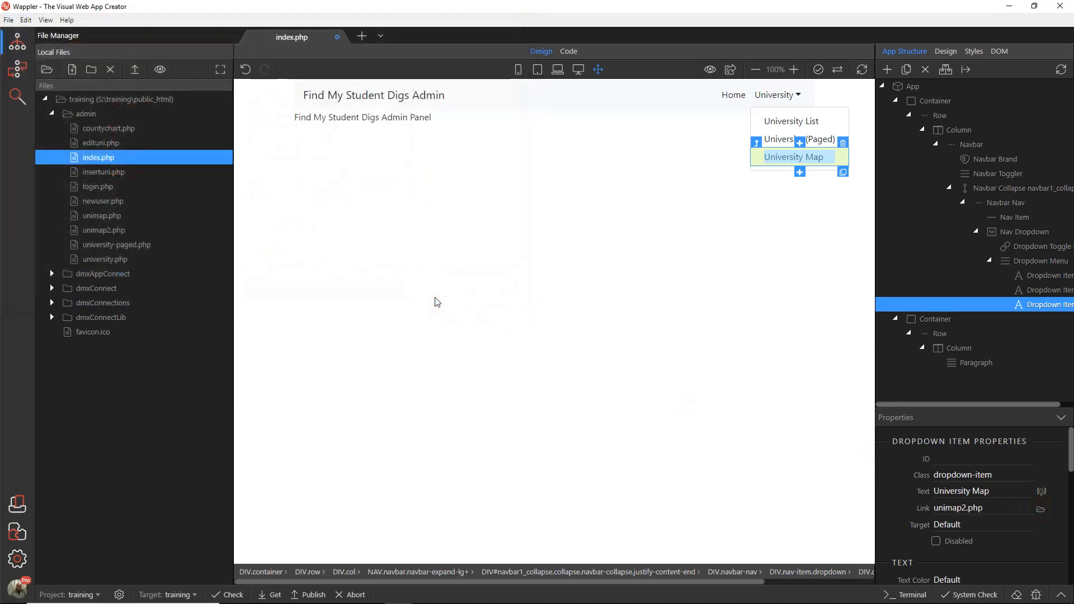
Step: Save index.php and preview it in the browser
click(9, 20)
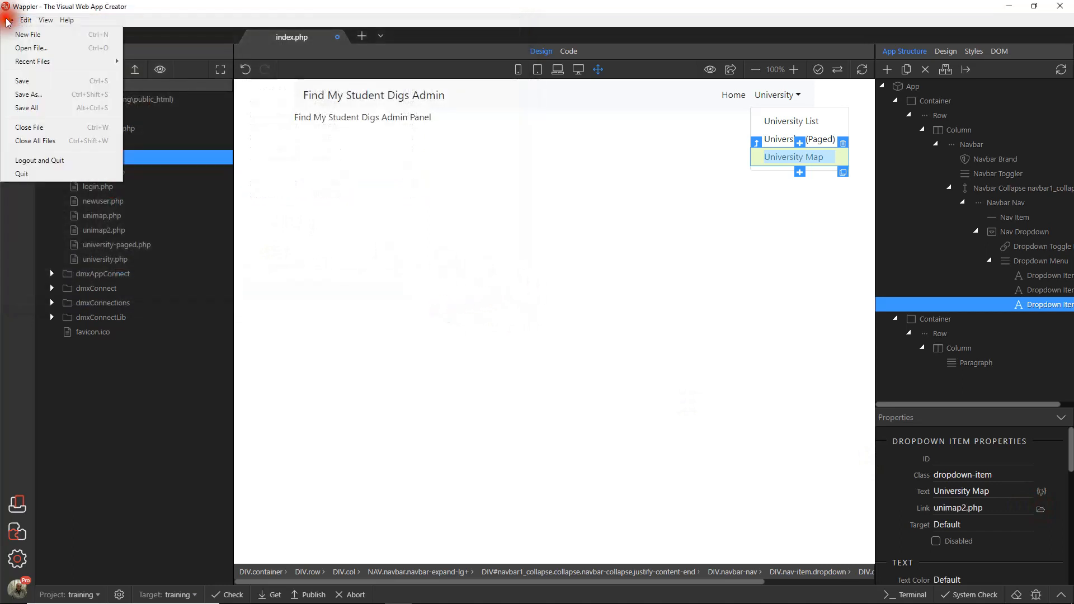
click(21, 81)
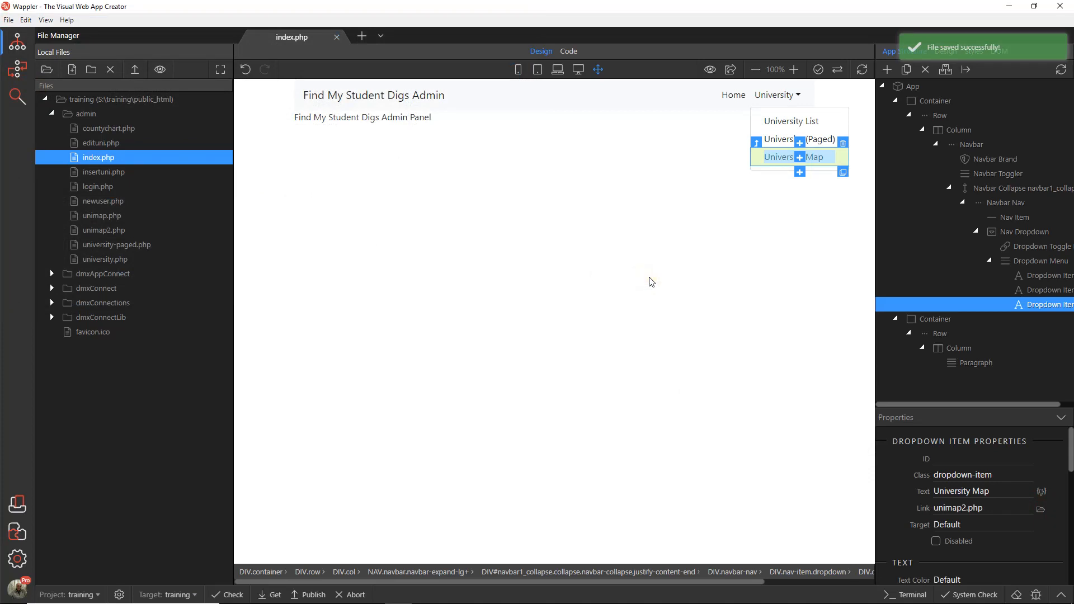
click(727, 70)
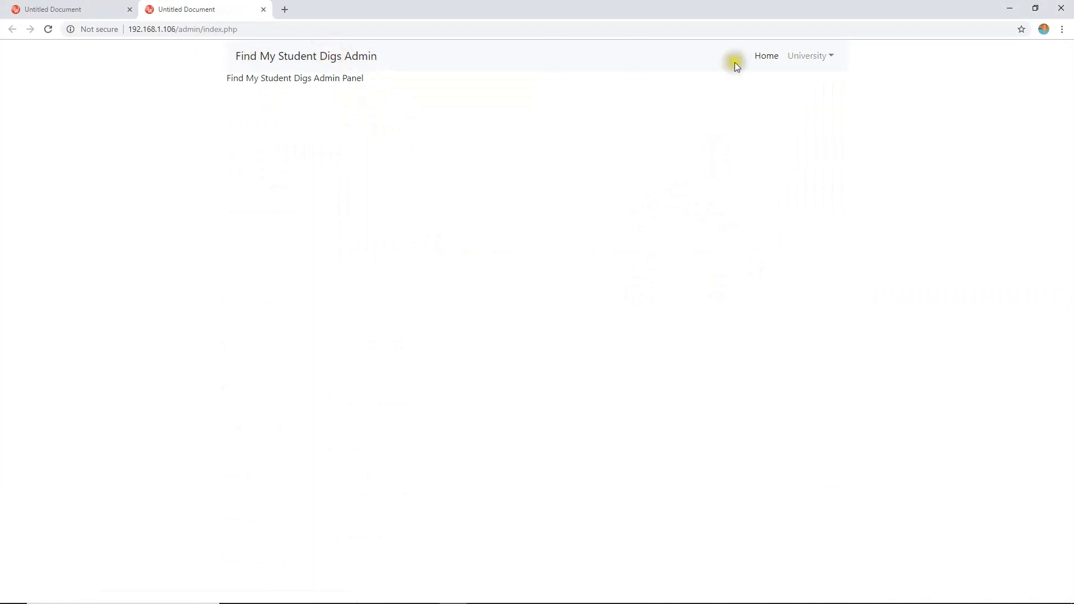
Step: Test the navbar's Home link and the University List link, and return to the admin index page
click(761, 56)
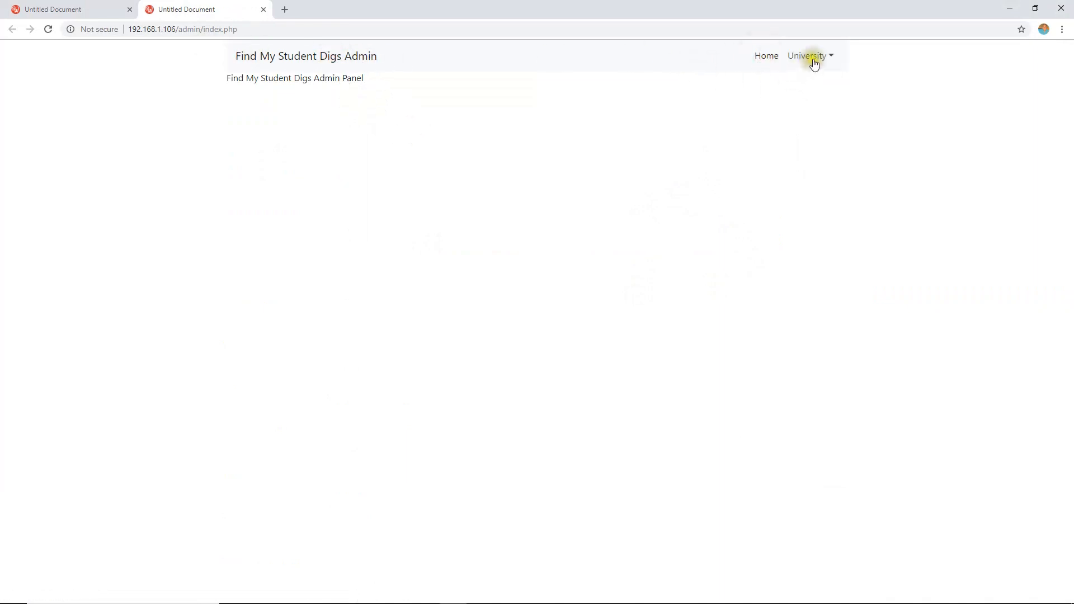
click(832, 56)
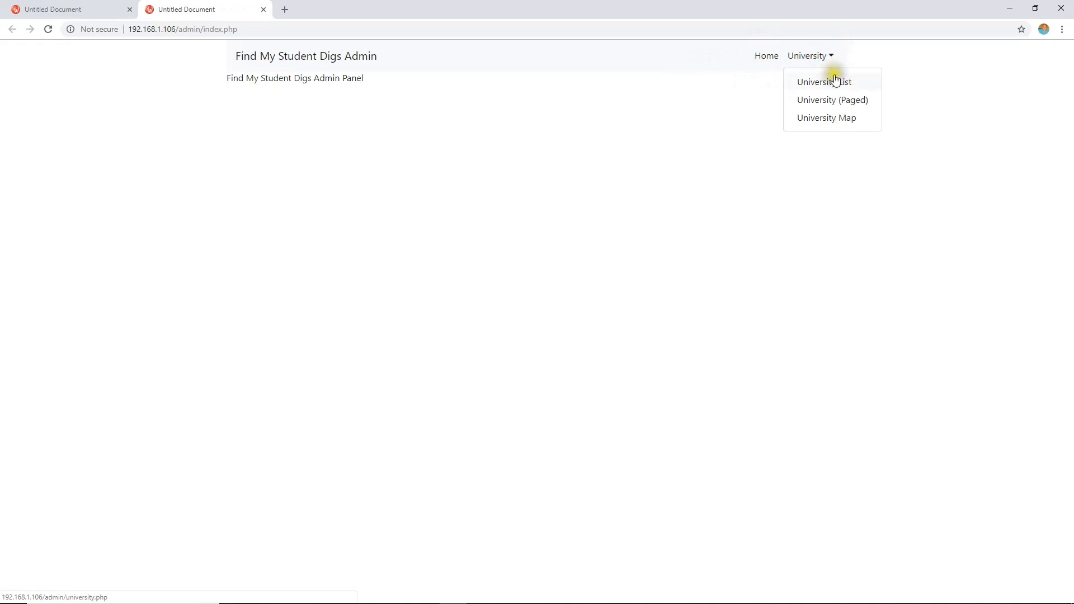
click(835, 82)
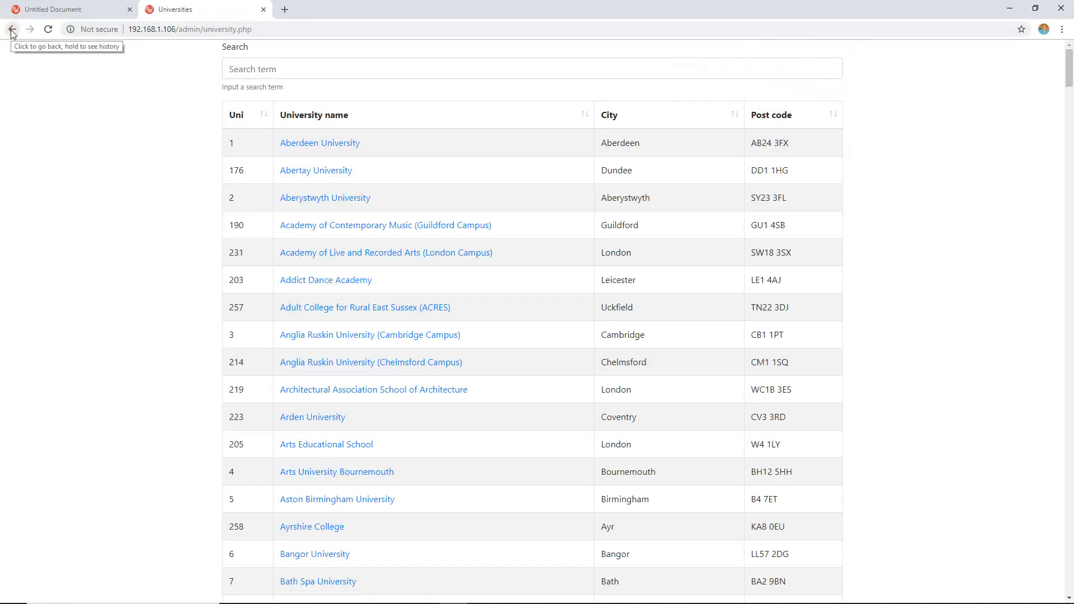
mouse_move(1069, 67)
mouse_down()
mouse_move(1069, 523)
mouse_move(1069, 67)
mouse_up()
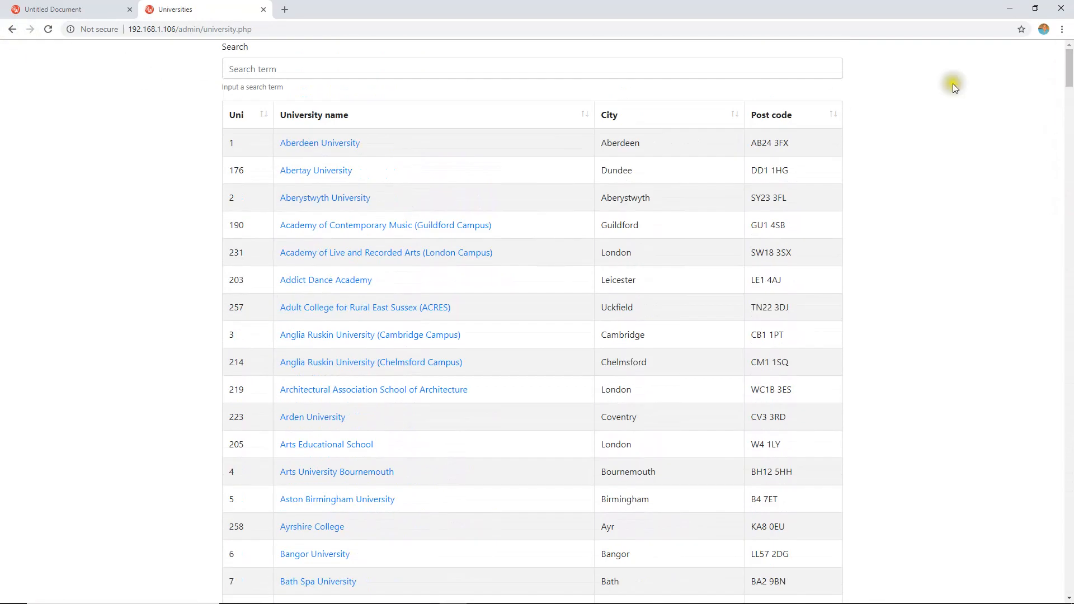
click(12, 29)
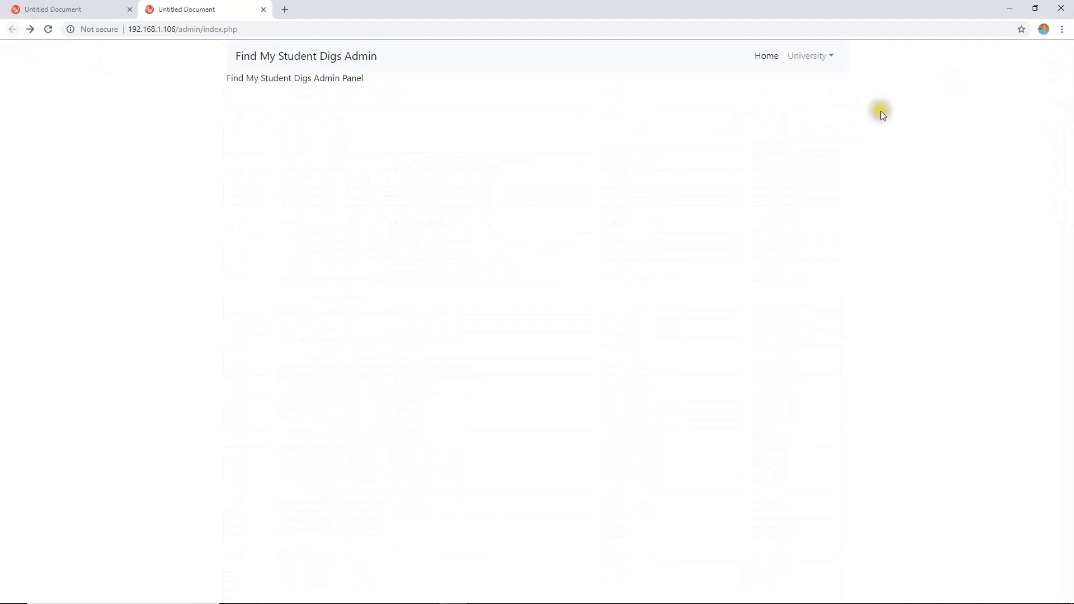
Step: Test the University (Paged) link, view its table down to the pagination, and return to the admin index page
click(810, 56)
click(820, 102)
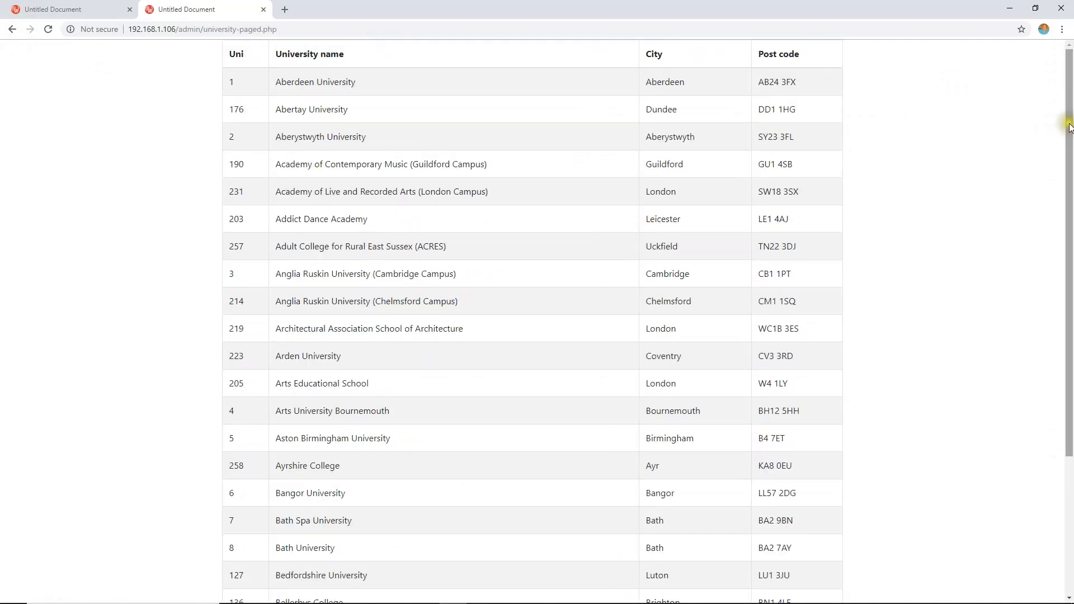
scroll(1067, 120, down, 4)
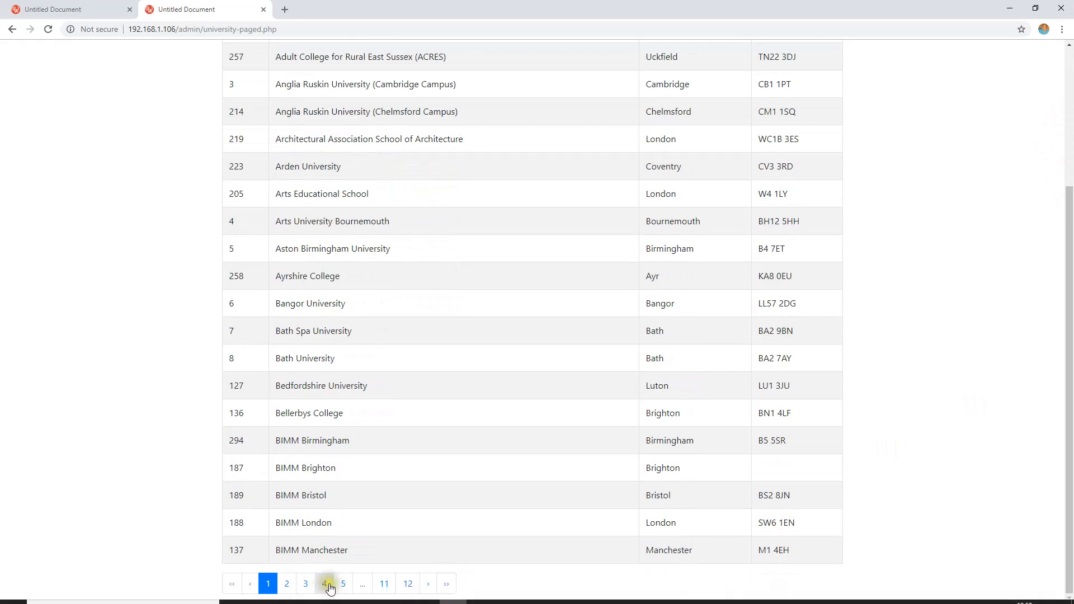
click(12, 29)
Step: Test the University Map link, view the details of a marker near York, and return to the admin index page
click(829, 56)
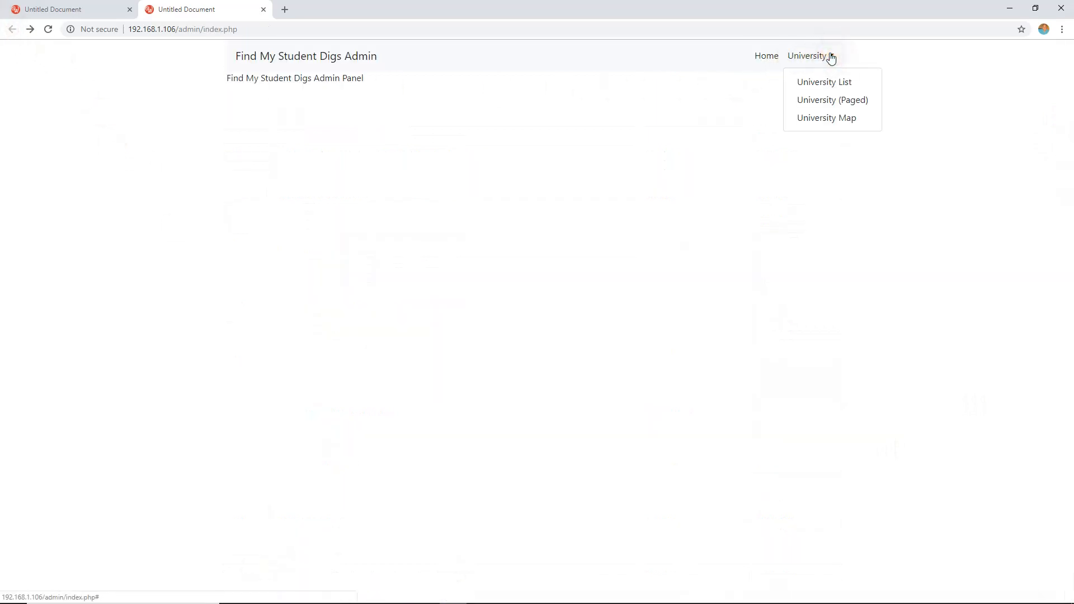
click(823, 119)
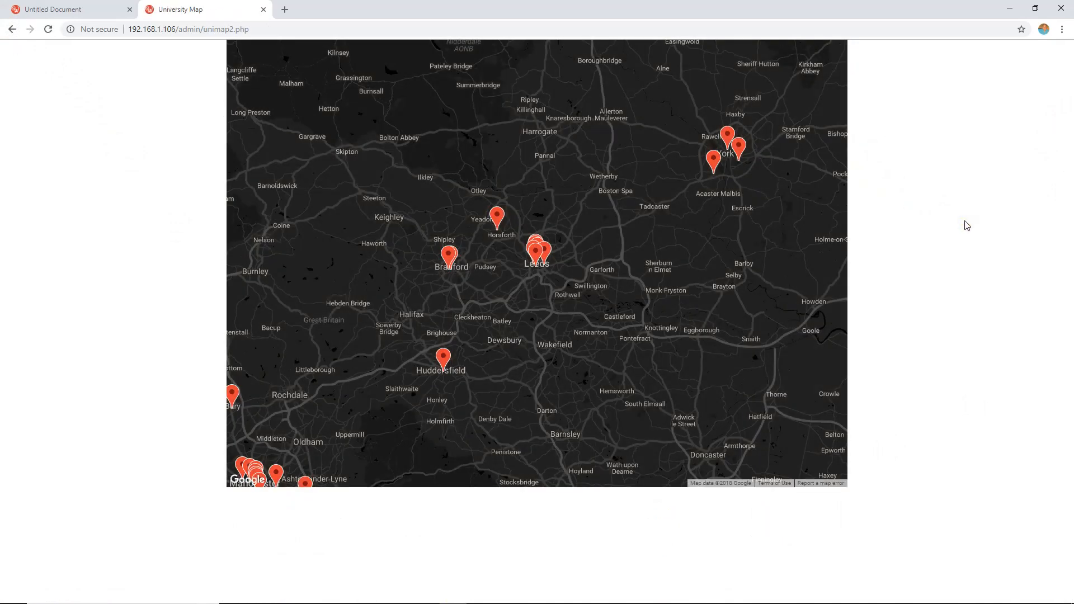
click(714, 159)
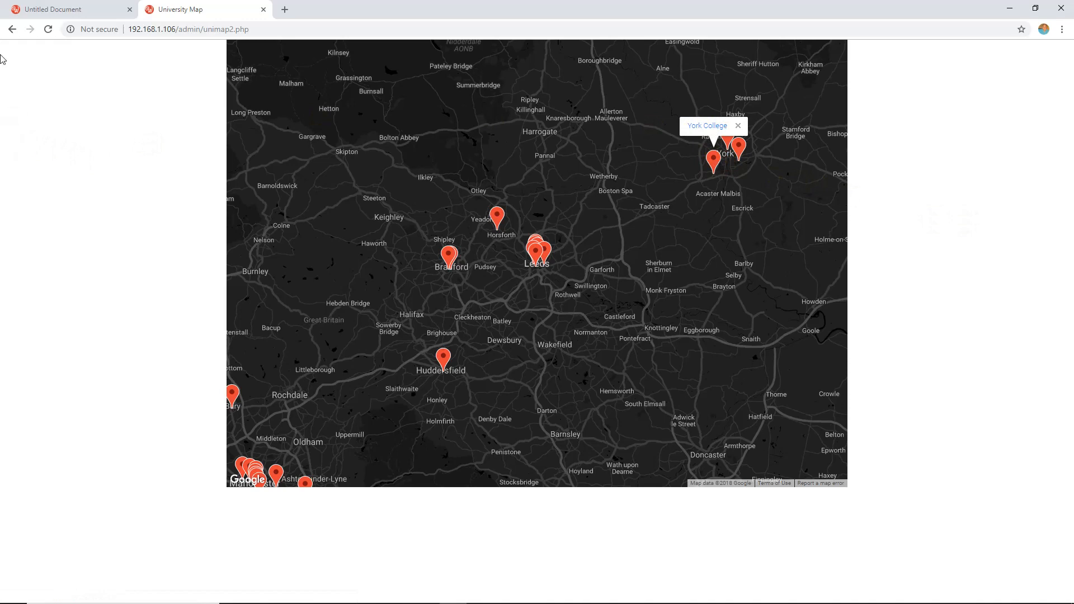
click(12, 30)
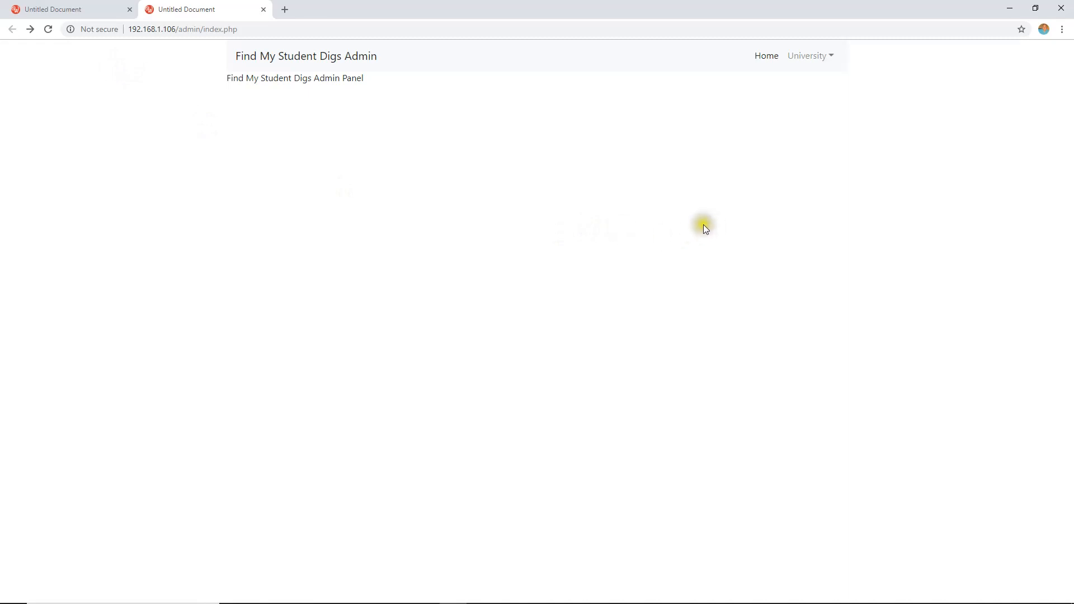
Step: Switch back to Wappler and move the navbar's container to a new include file named "header" in the admin folder
mouse_move(466, 591)
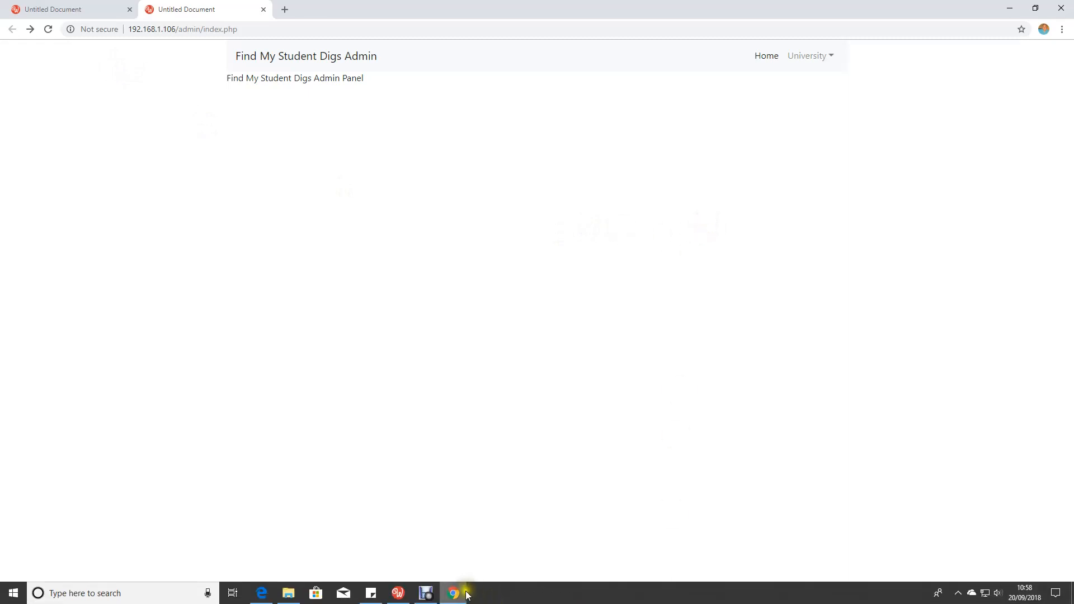
click(398, 594)
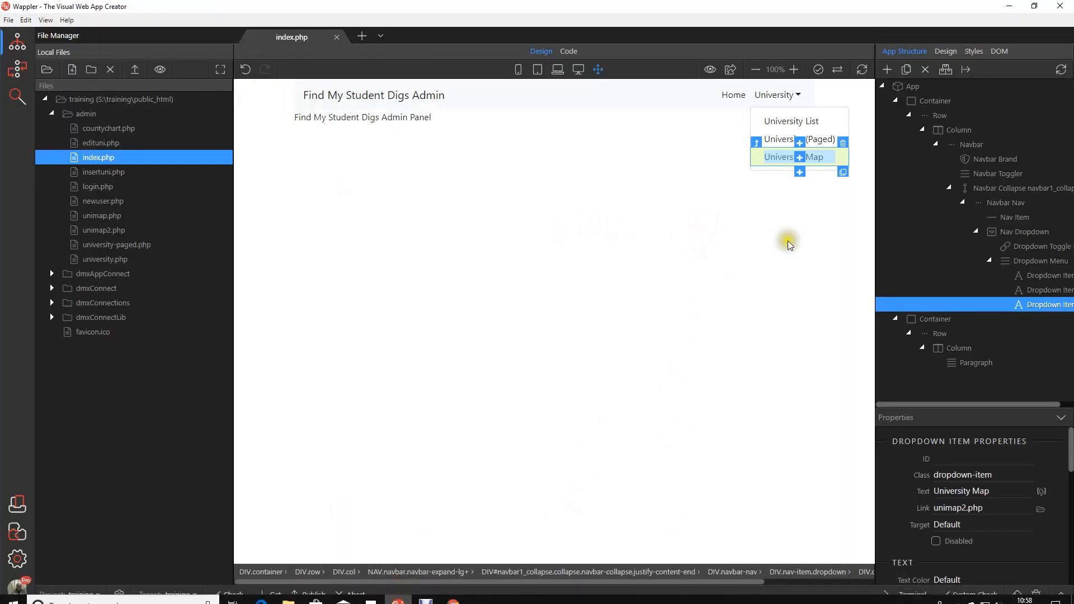
click(655, 236)
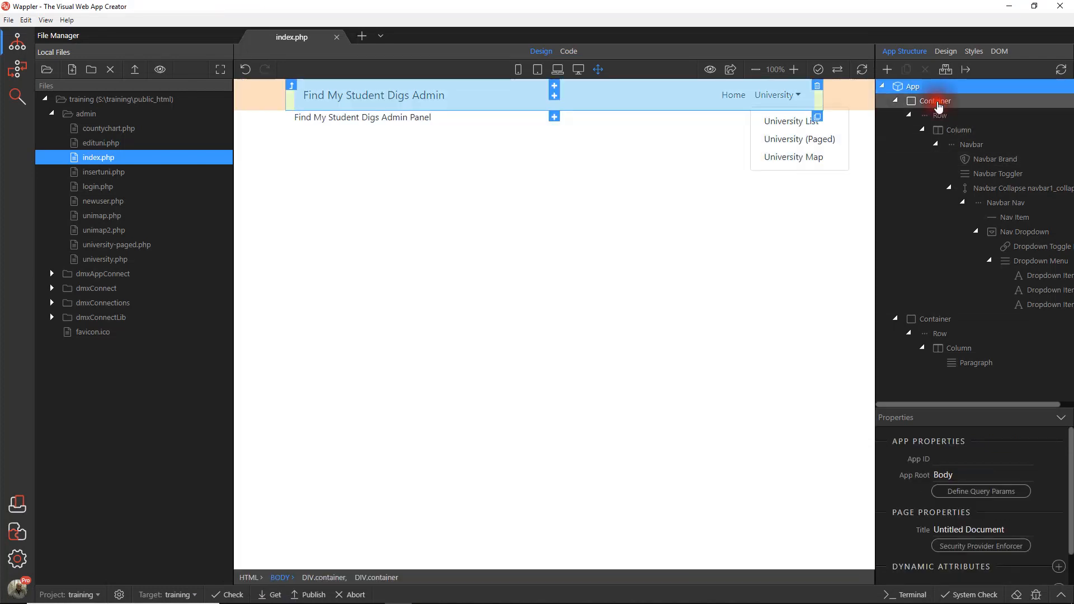
click(939, 103)
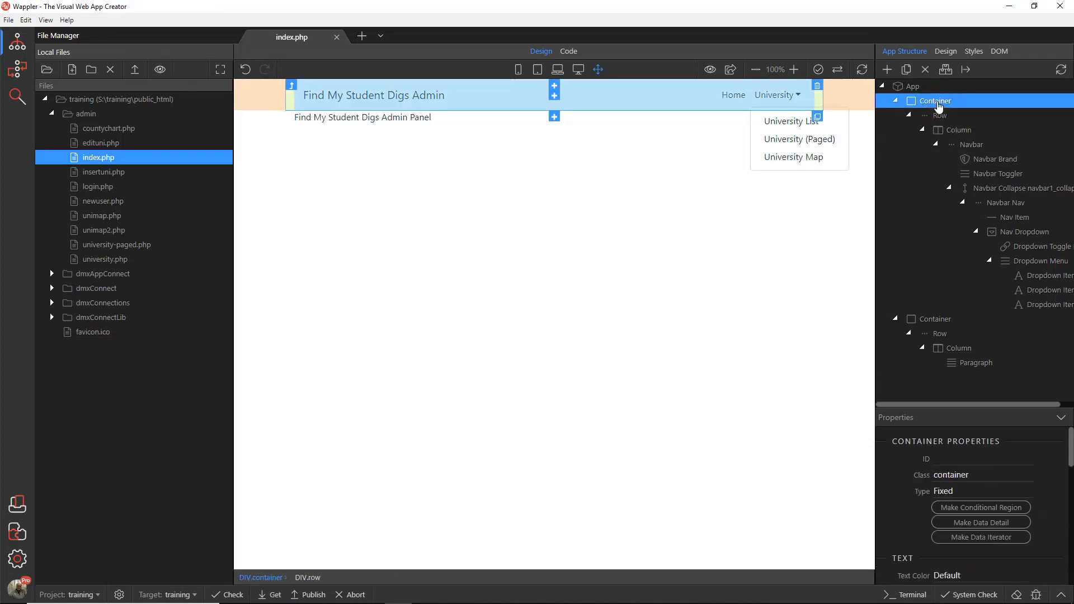
click(896, 102)
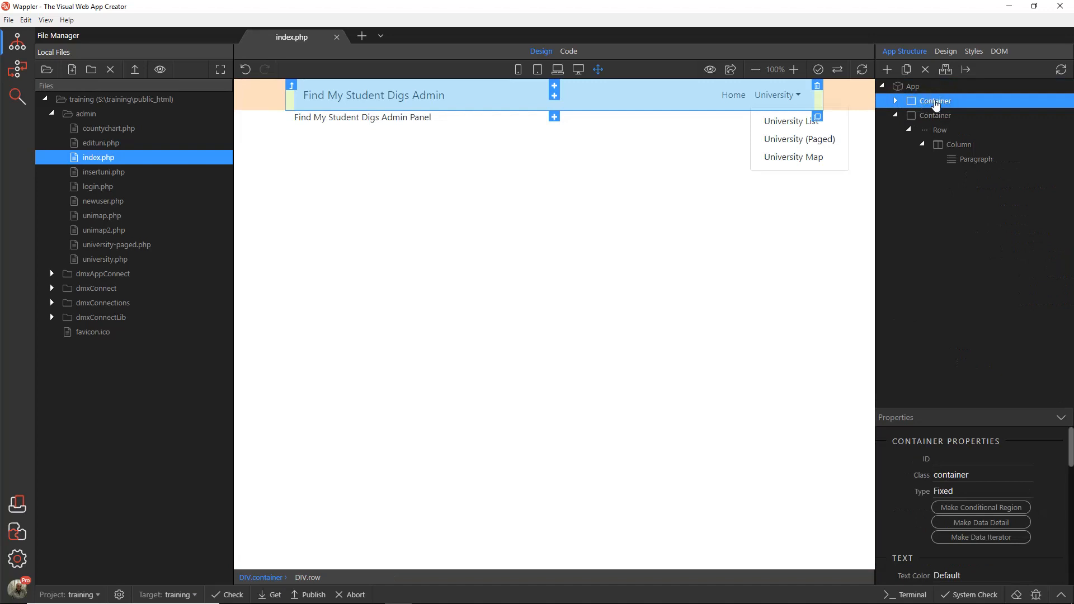
click(964, 69)
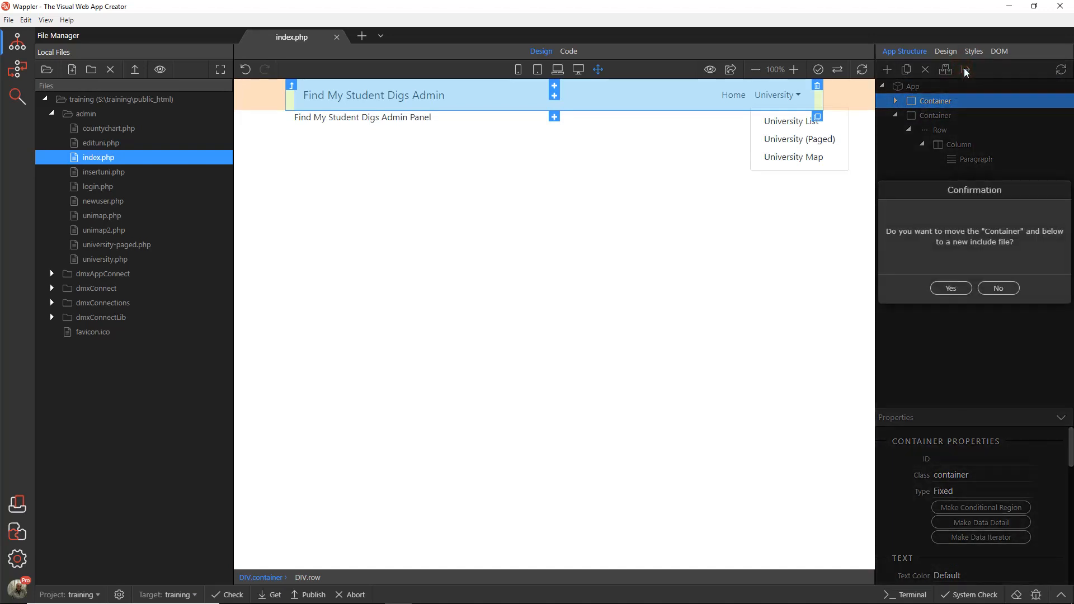
click(946, 288)
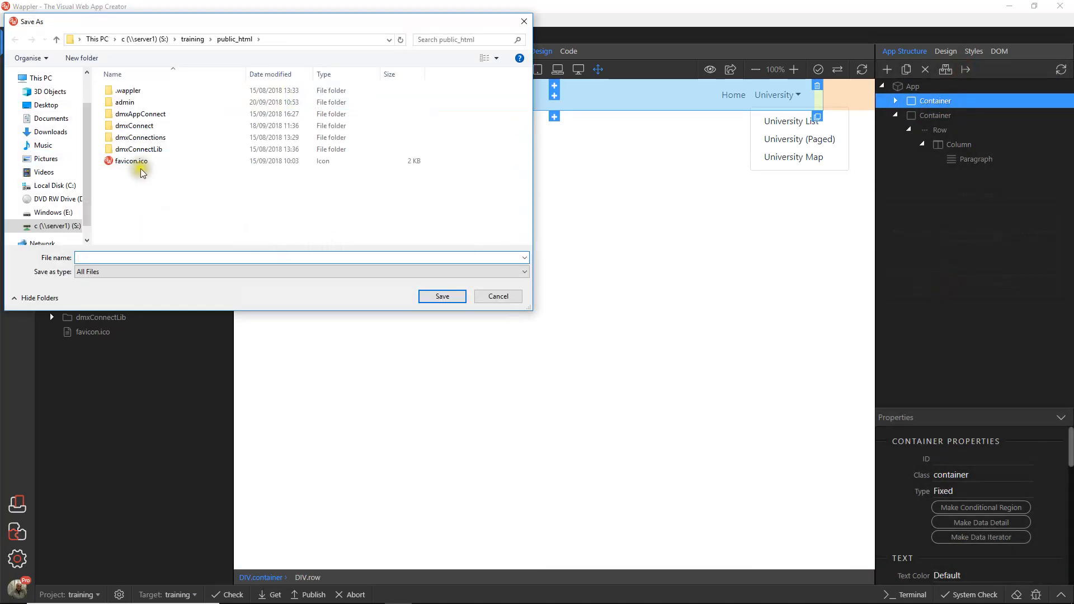
double_click(129, 101)
click(108, 258)
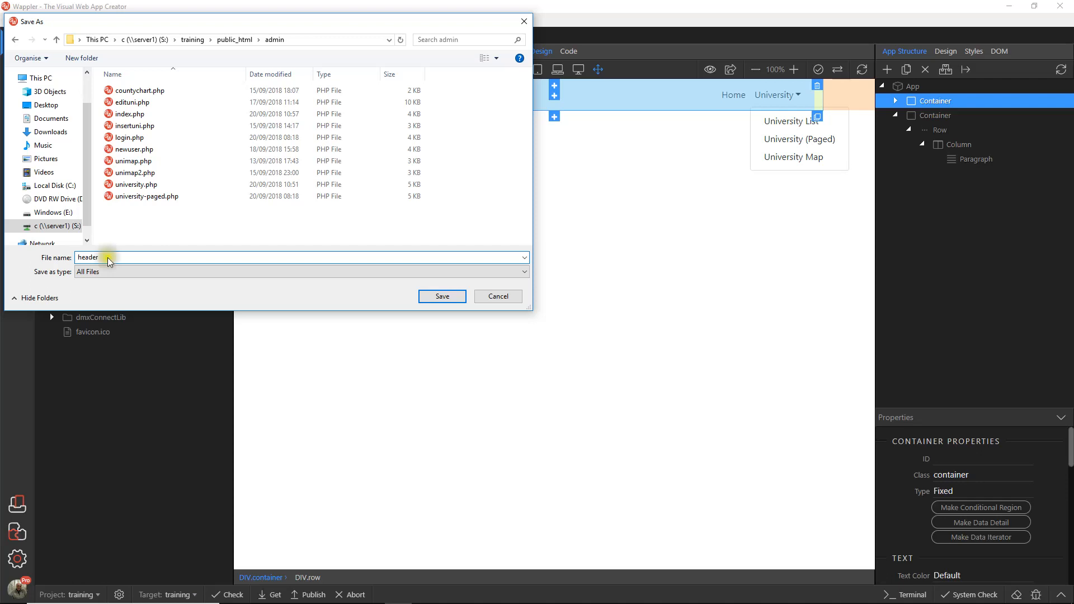
click(445, 296)
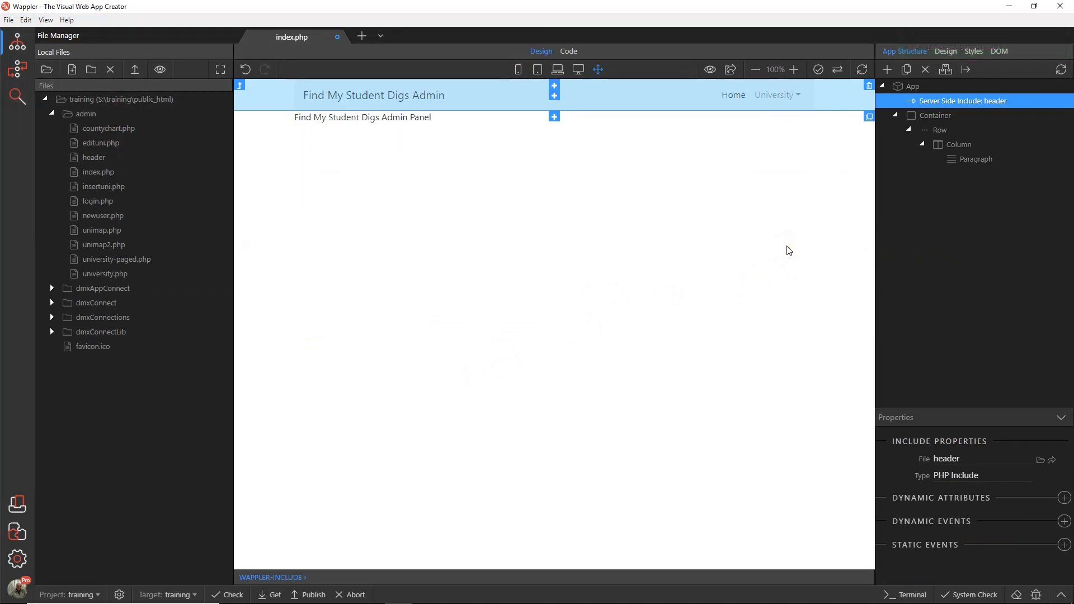
Step: Examine the include line in index.php's code and the markup in the header file, and return to index.php's design view
click(573, 52)
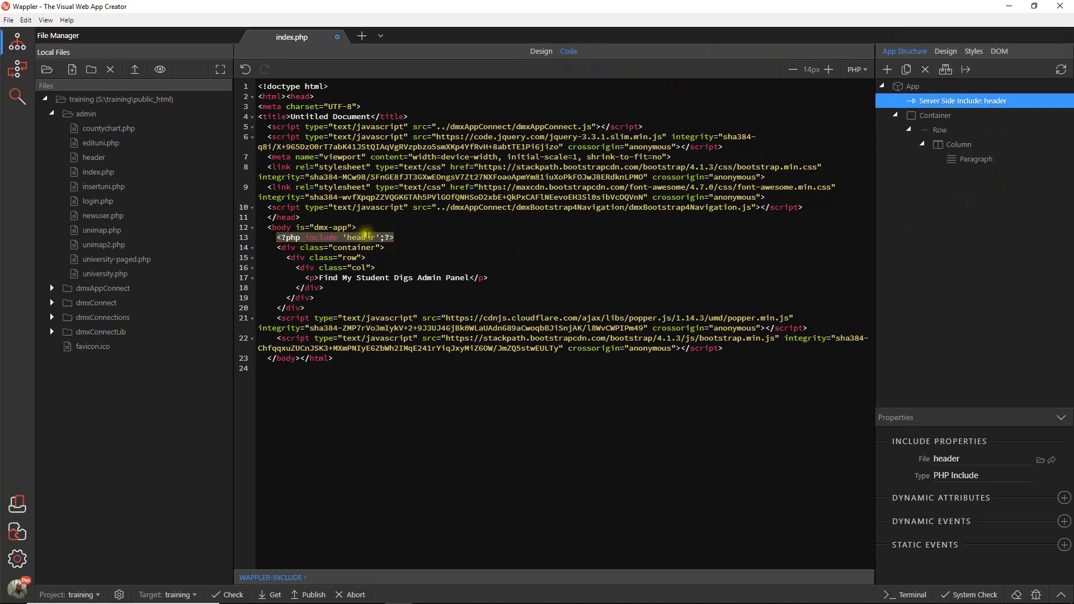
double_click(103, 158)
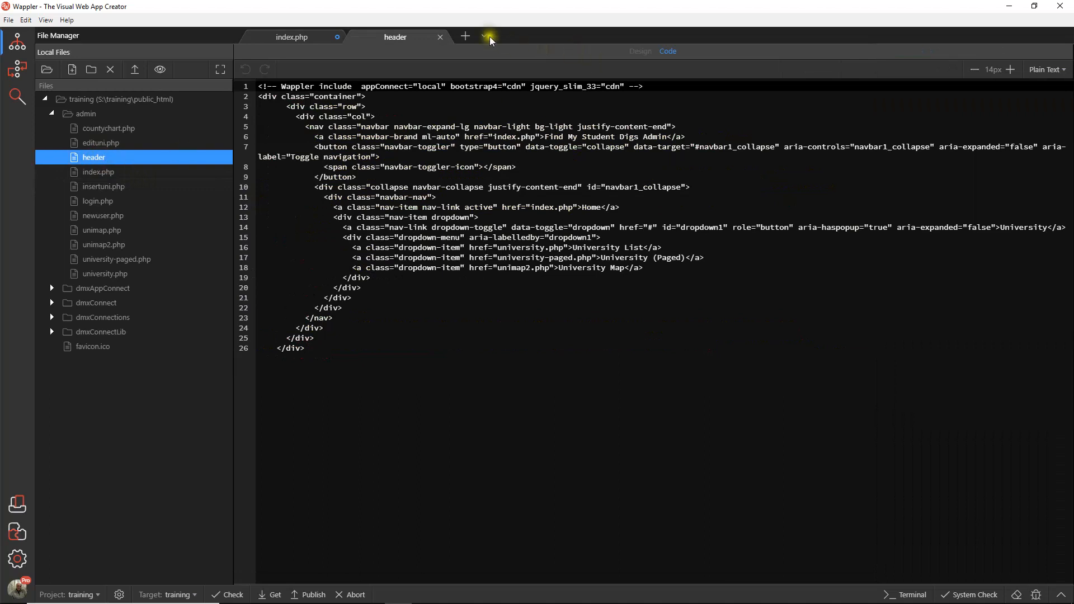
drag(328, 343, 258, 87)
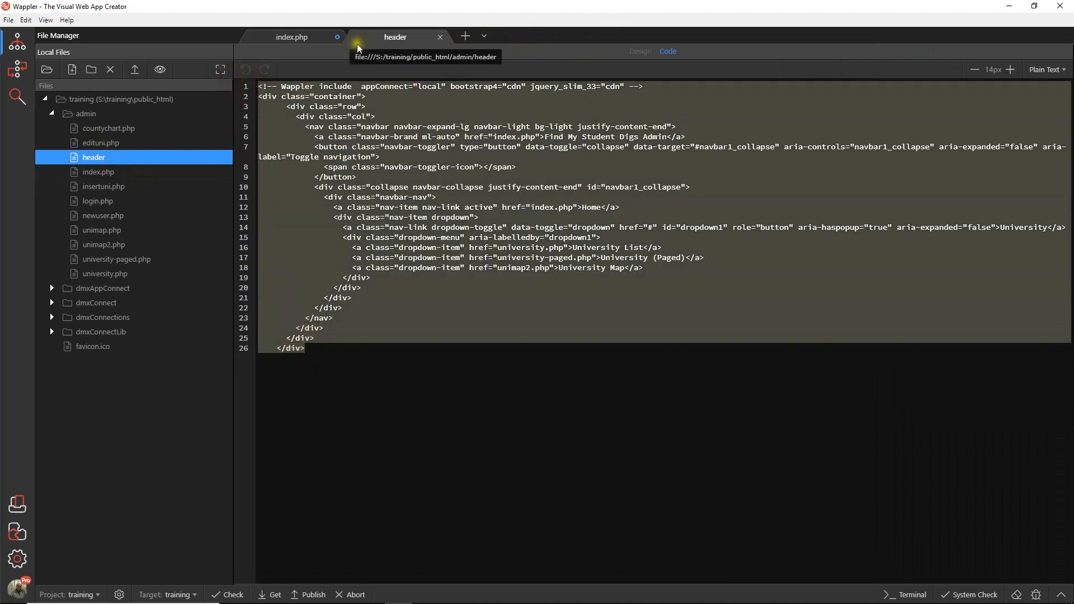
click(439, 37)
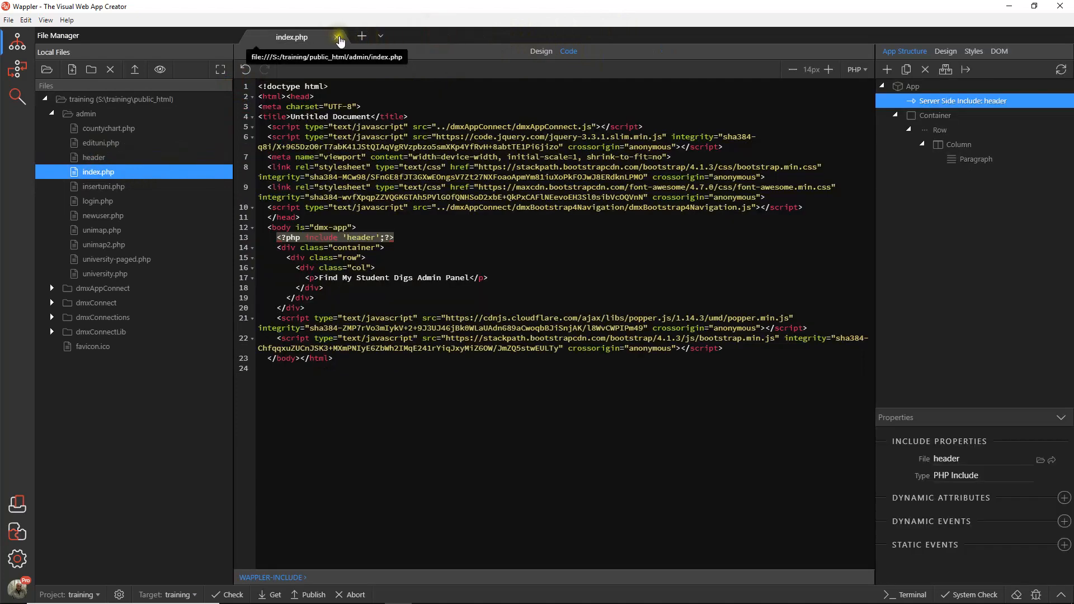
click(540, 51)
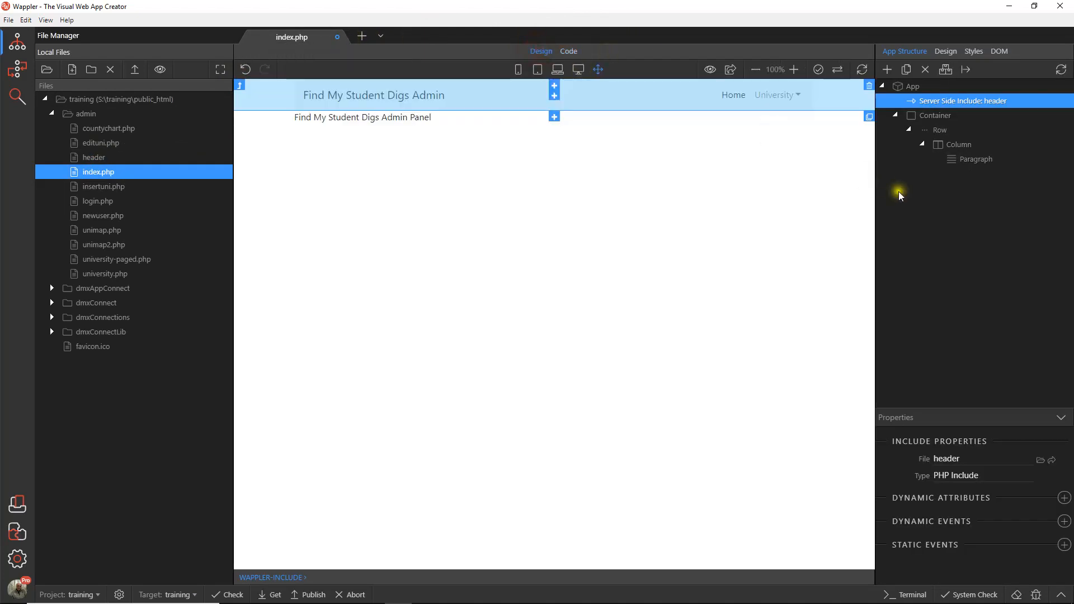
Step: Save all changed files and open university.php from the admin folder
click(8, 19)
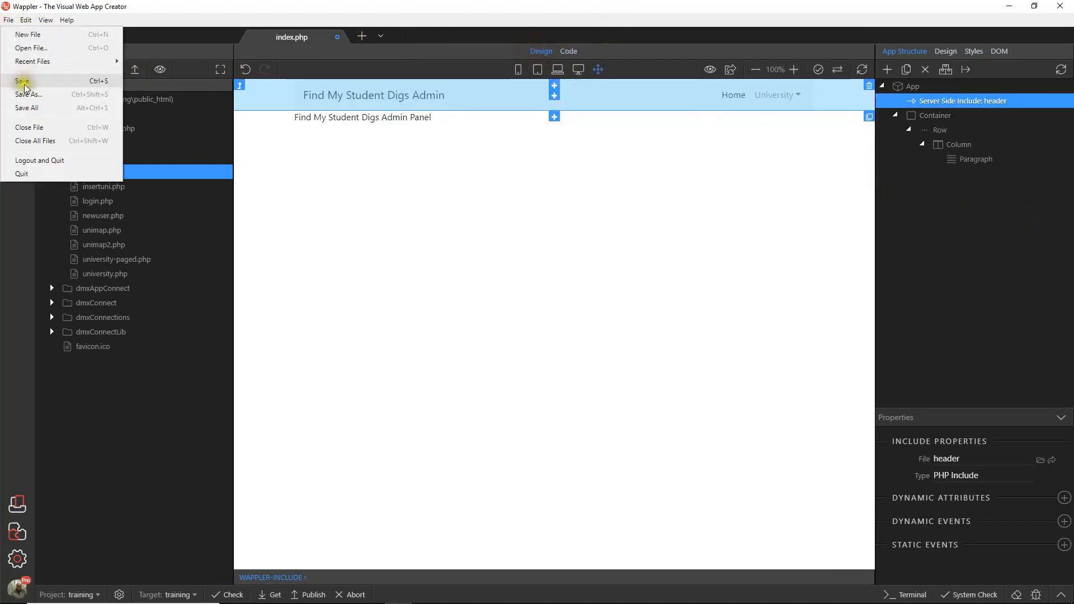
click(29, 102)
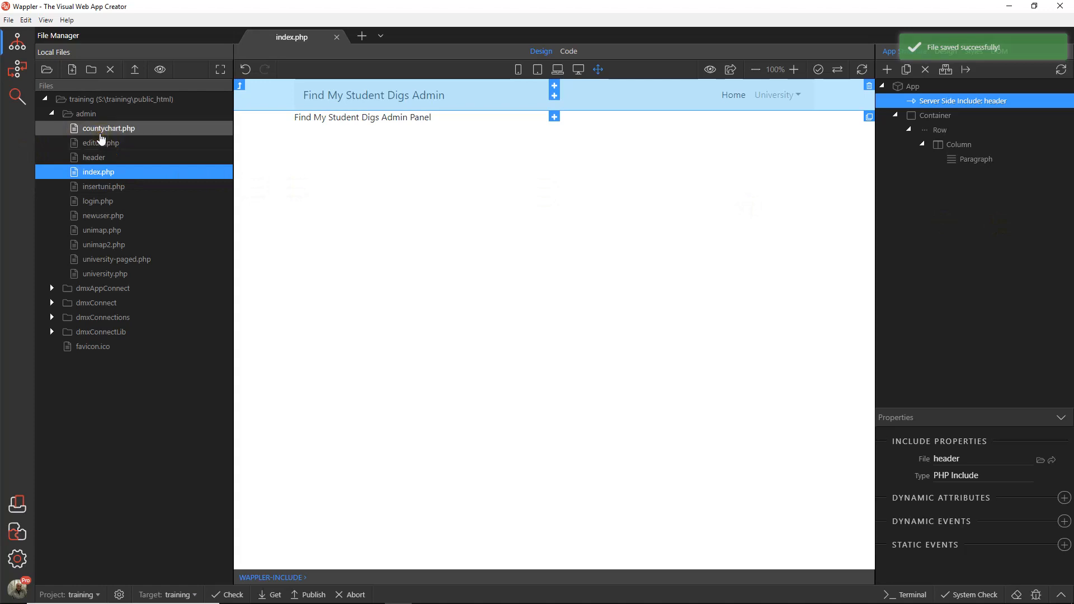
click(117, 278)
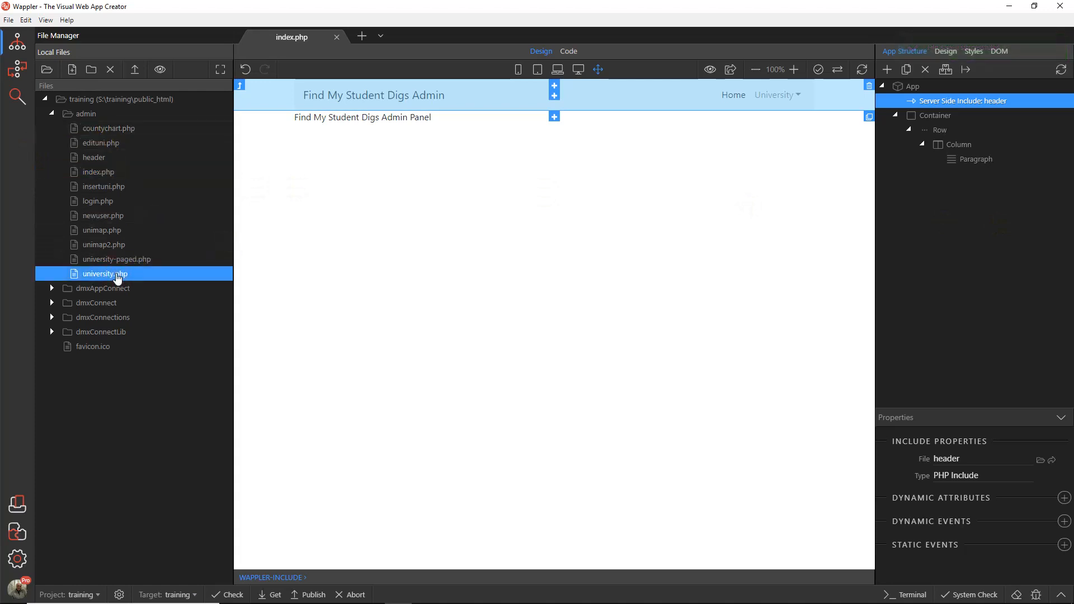
double_click(117, 278)
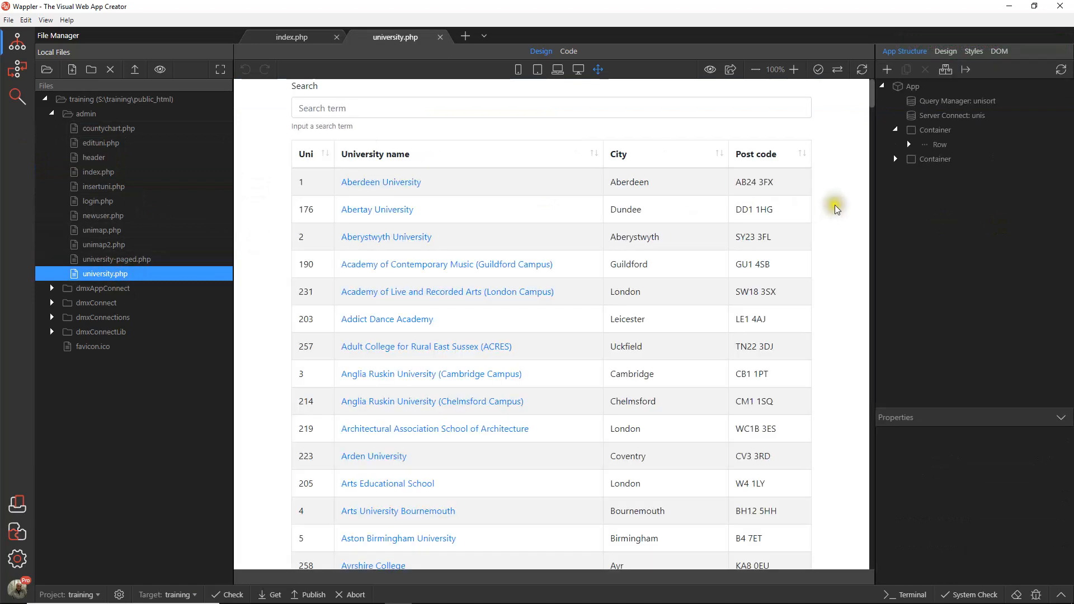
Step: Add a Server Side Include directly under App in university.php and set its type to PHP Include
click(914, 90)
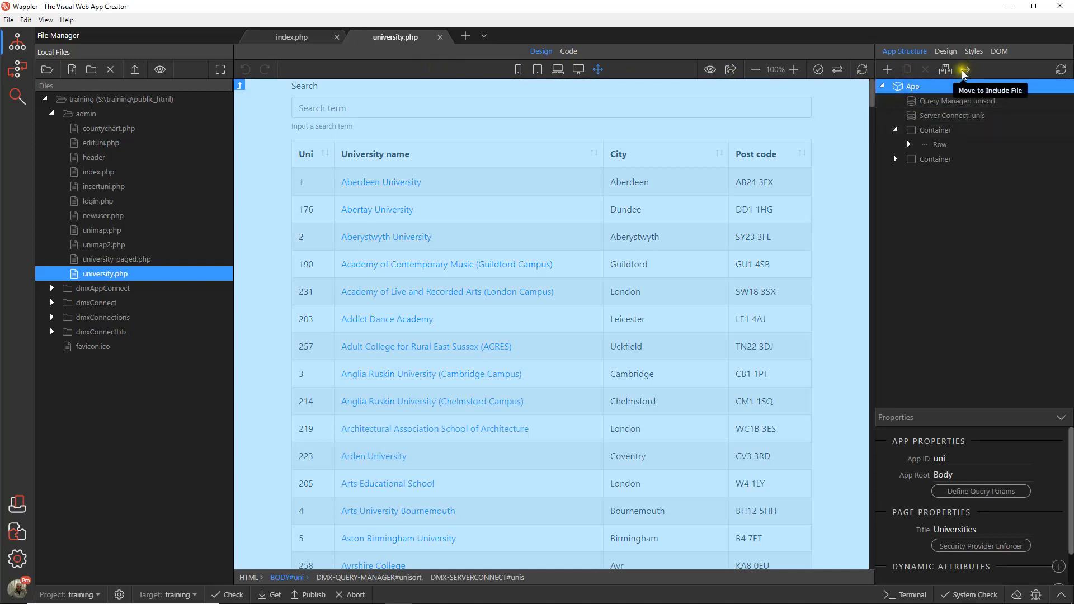
right_click(916, 90)
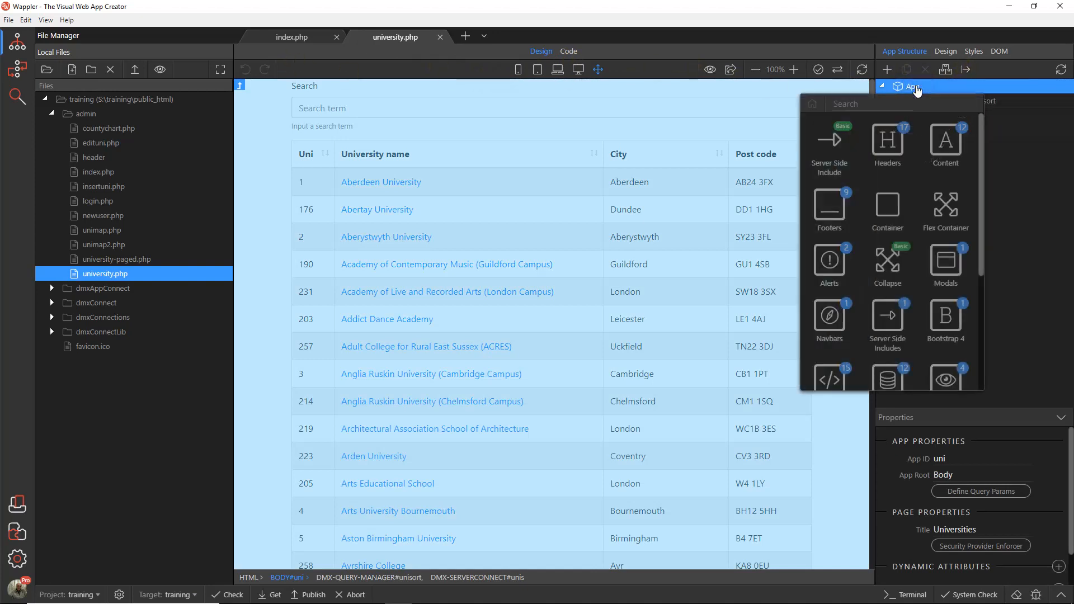
click(840, 146)
click(956, 476)
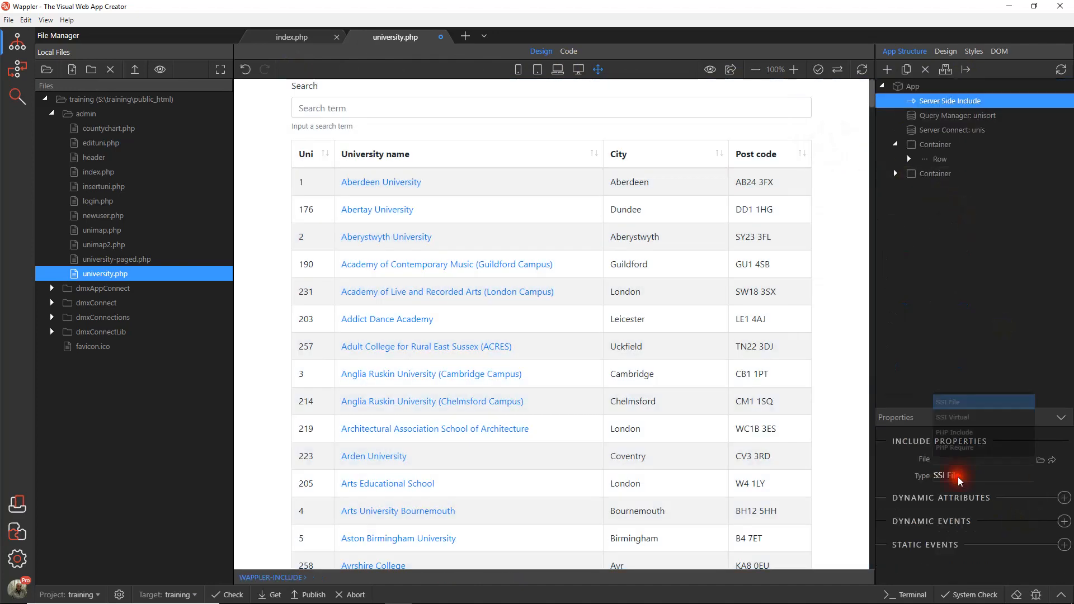
click(964, 433)
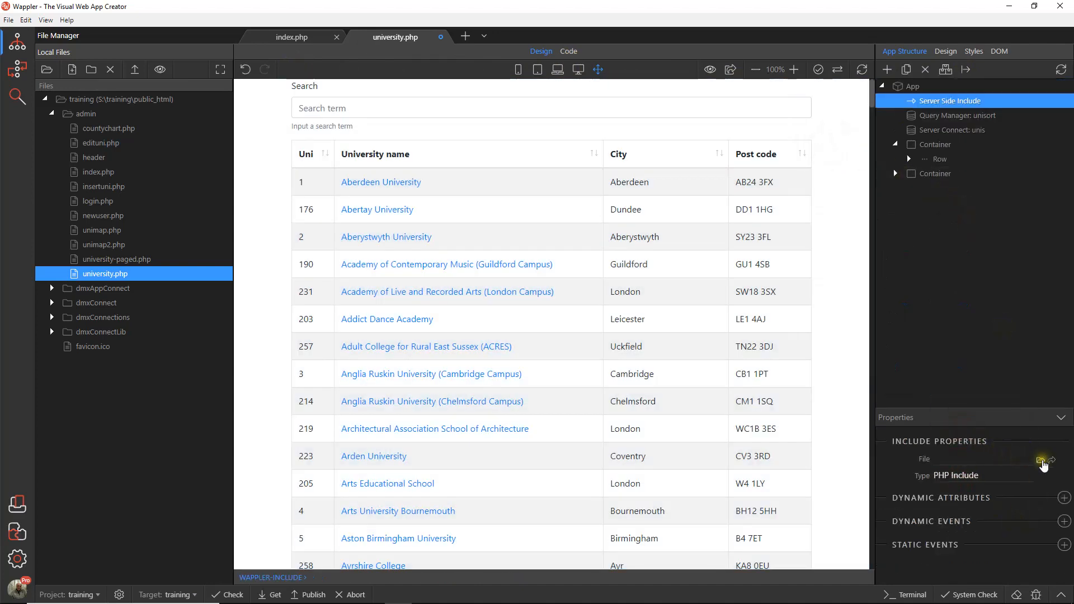
Step: While choosing the include's file, rename "header" in the admin folder to header.php, then close the file picker
click(1040, 459)
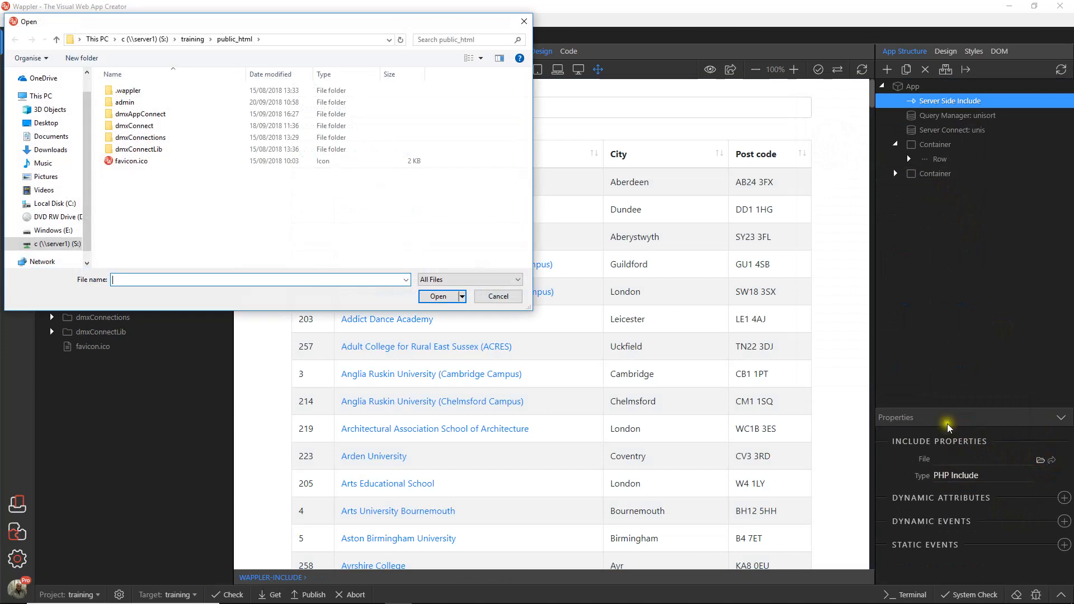
double_click(125, 103)
click(126, 116)
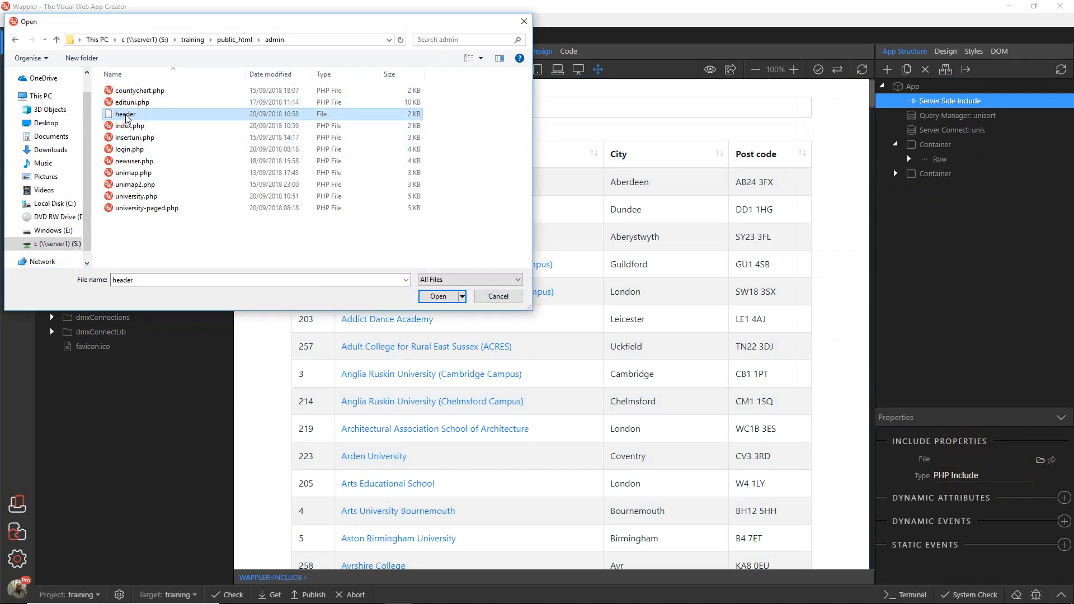
click(141, 115)
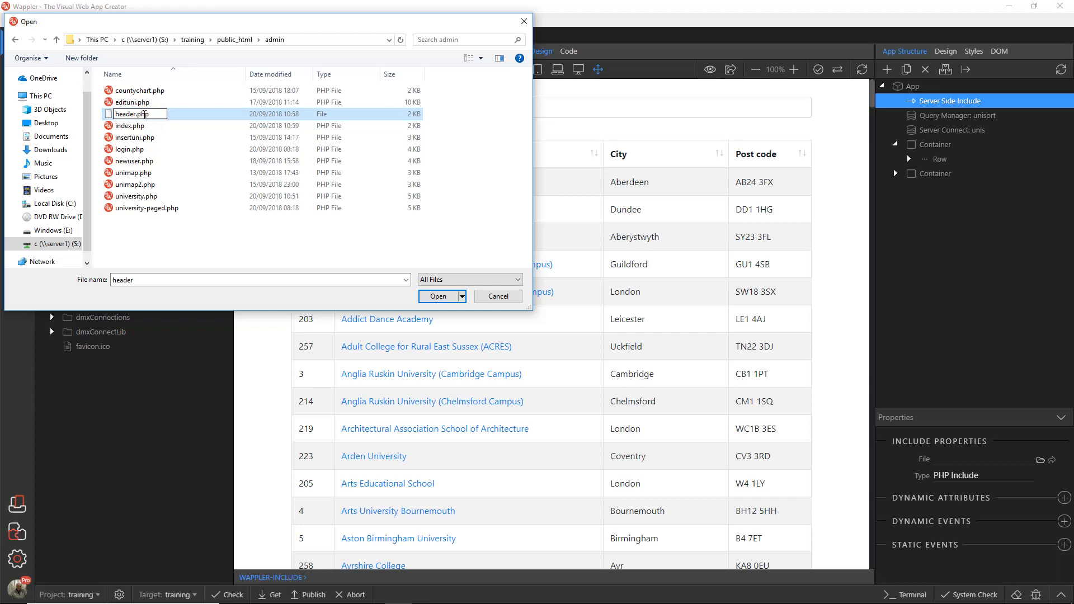
key(Return)
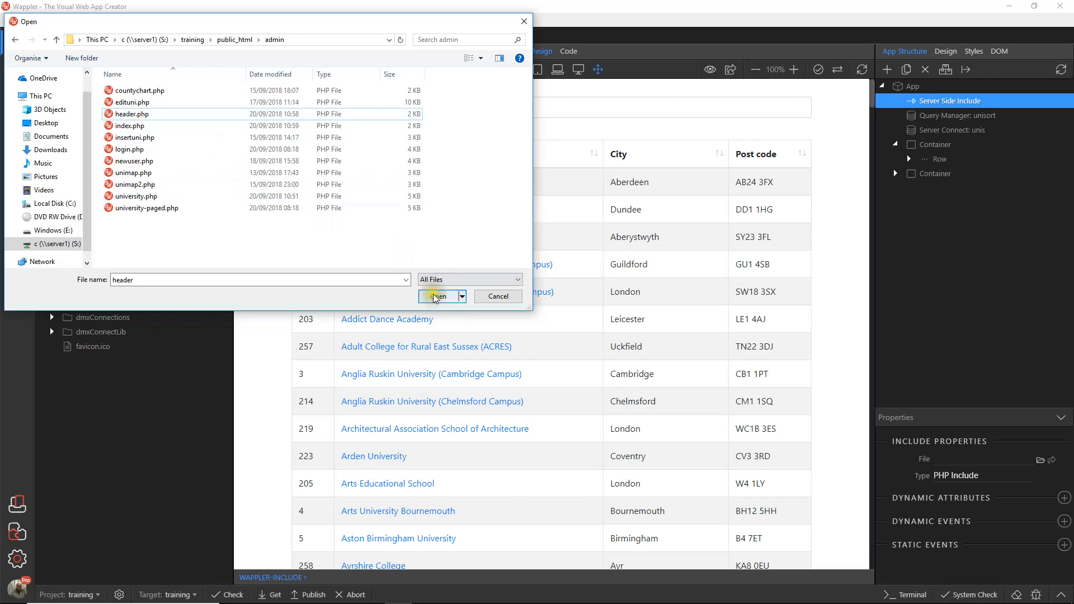
click(438, 296)
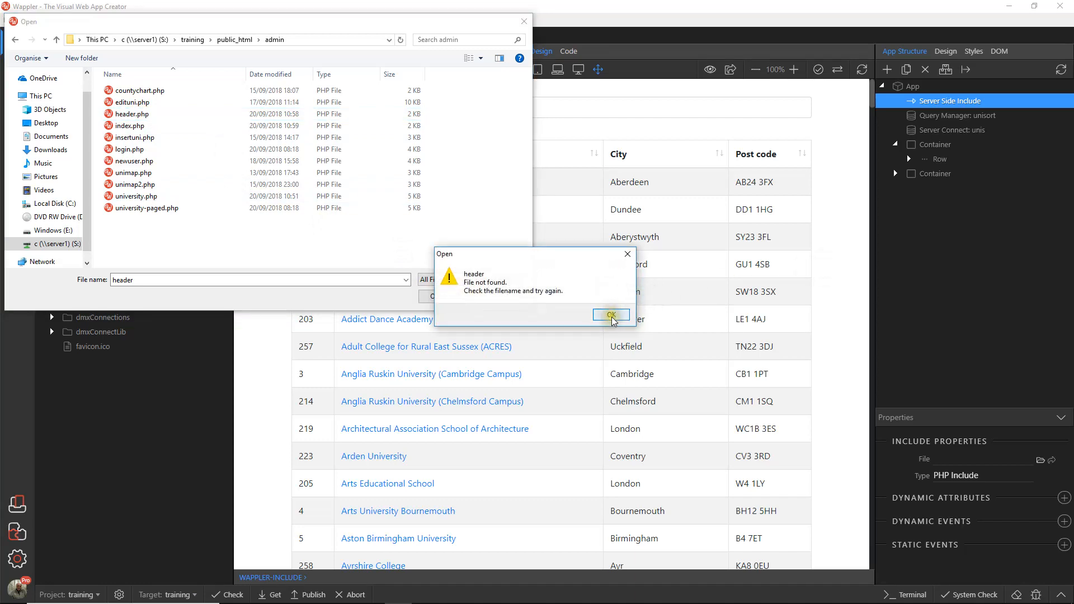
click(611, 315)
click(490, 296)
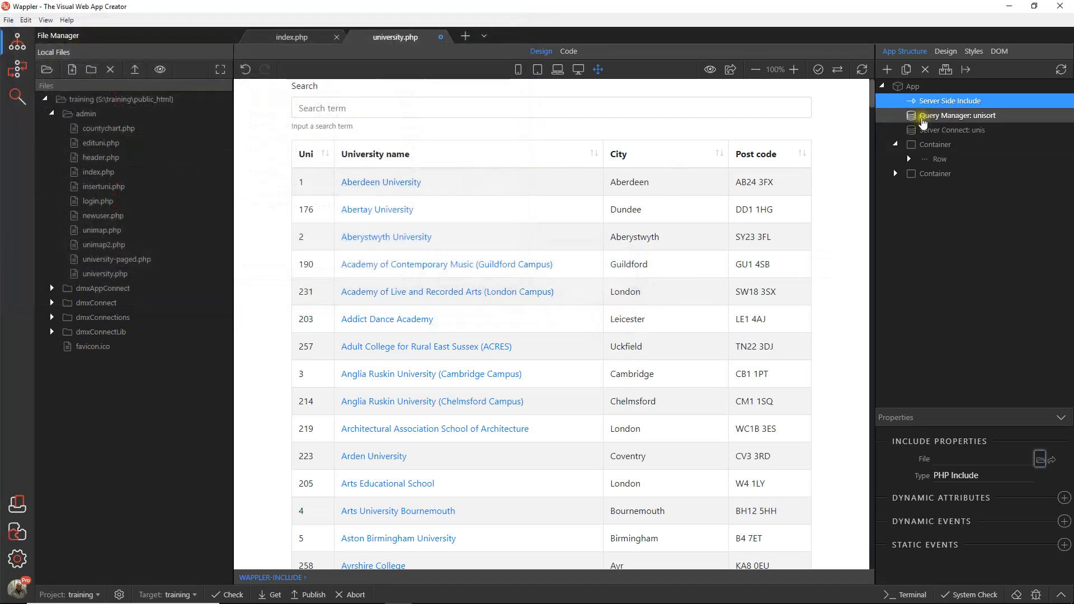
Step: Set header.php from the admin folder as the file of university.php's include and save the page
click(1040, 460)
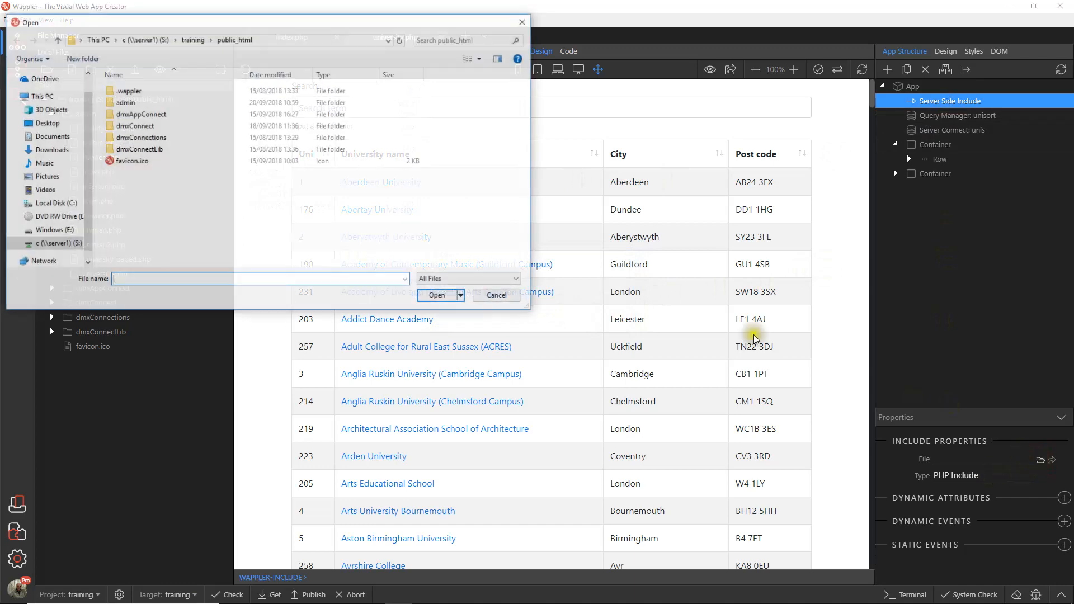
double_click(130, 103)
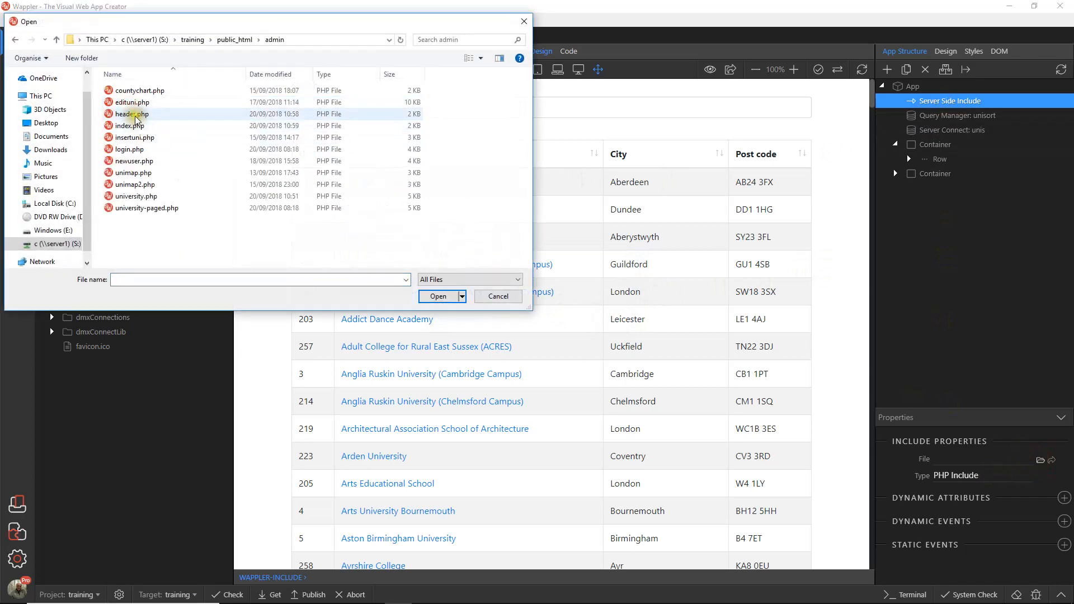
click(130, 114)
click(437, 297)
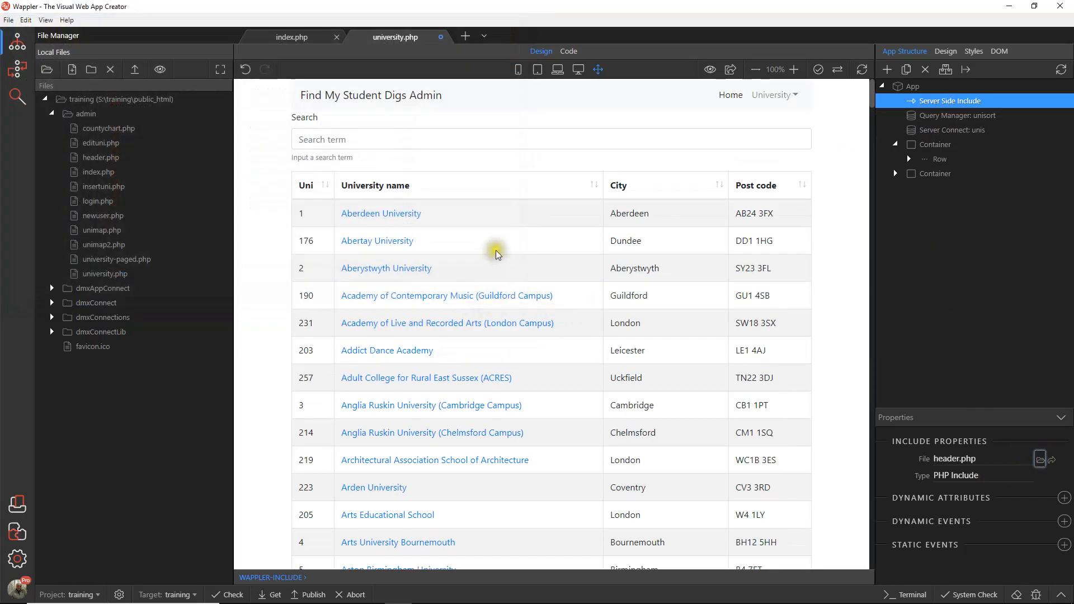
click(6, 19)
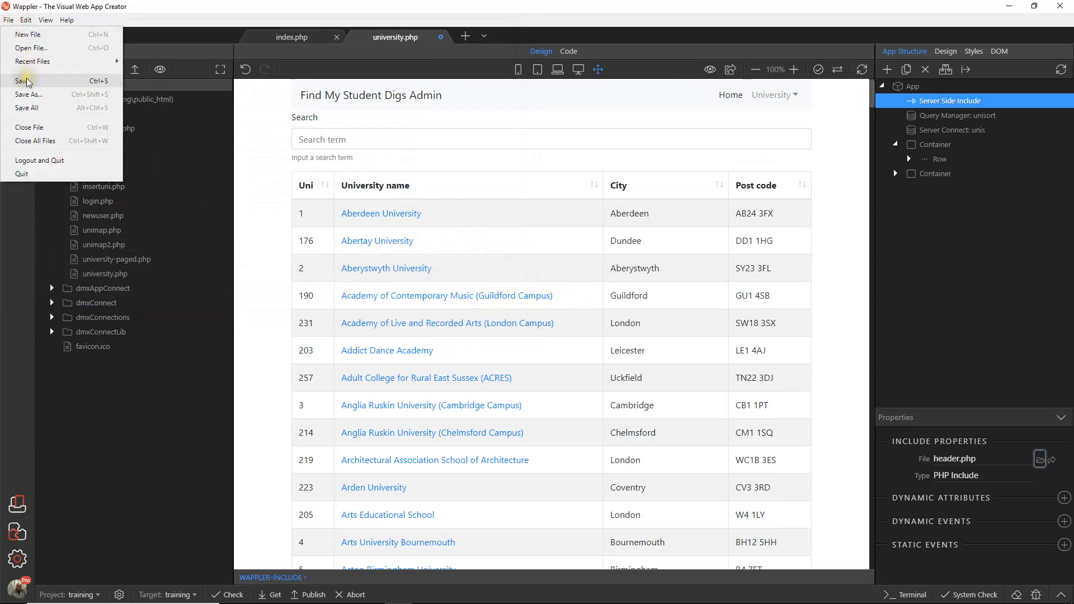
click(22, 139)
Step: Change the include in index.php's code to 'header.php', return to design view, and save all files
click(312, 38)
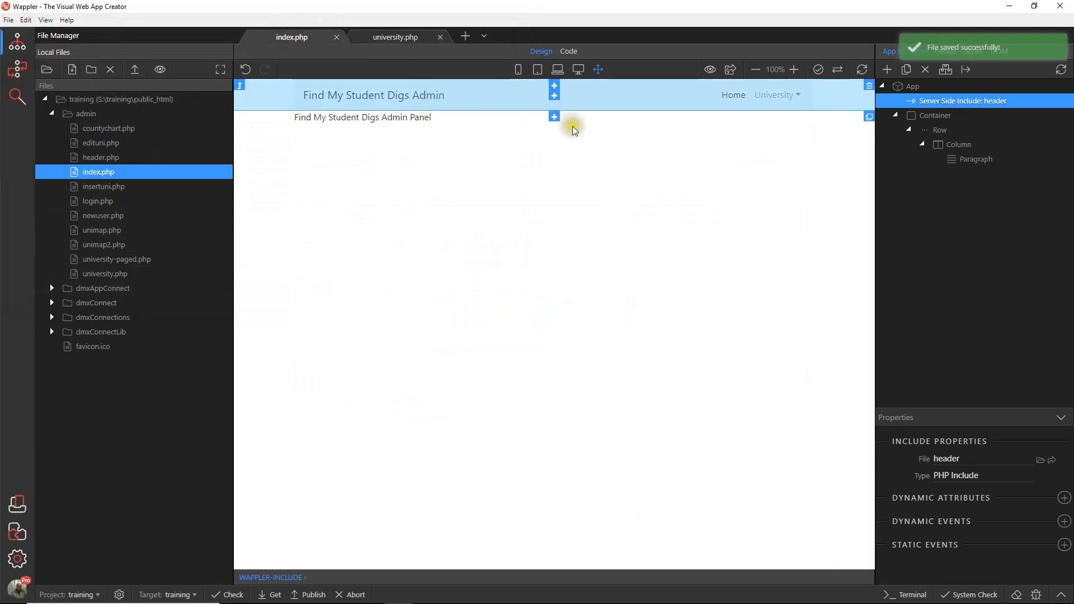
click(569, 52)
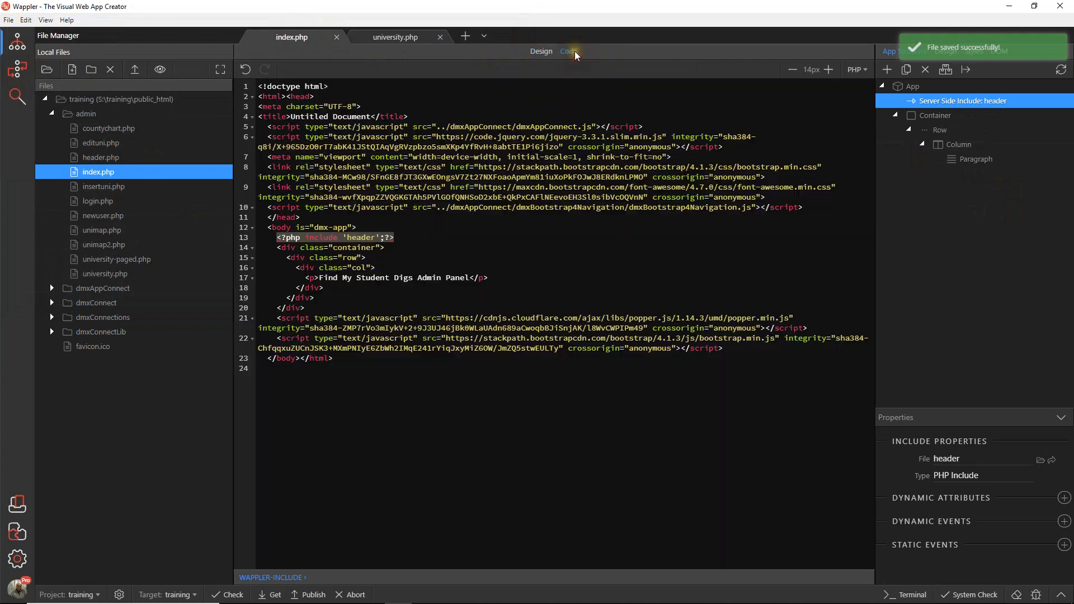
click(548, 255)
click(374, 238)
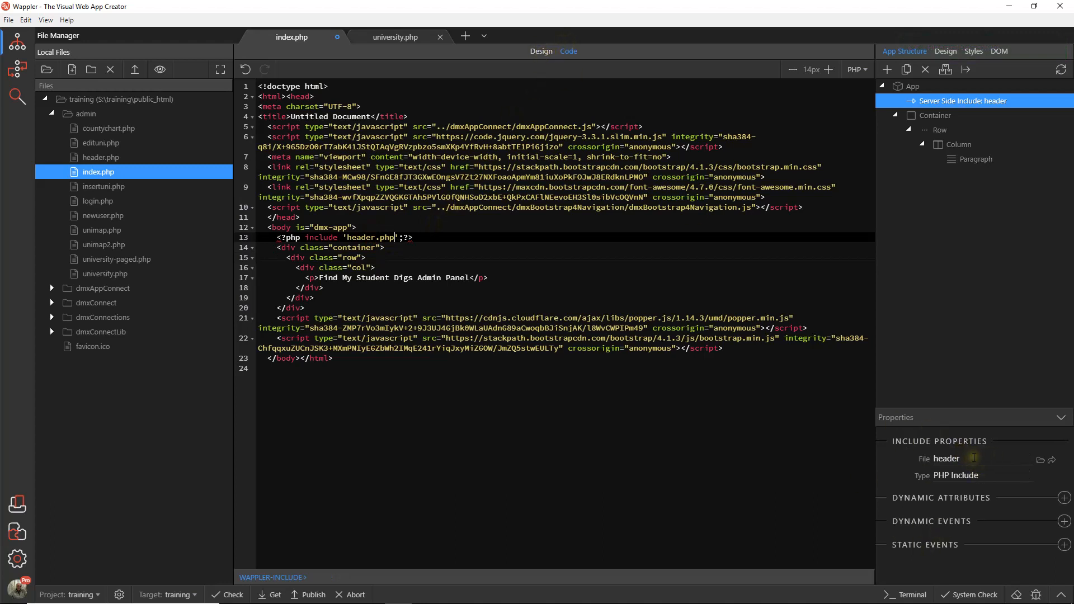
click(806, 485)
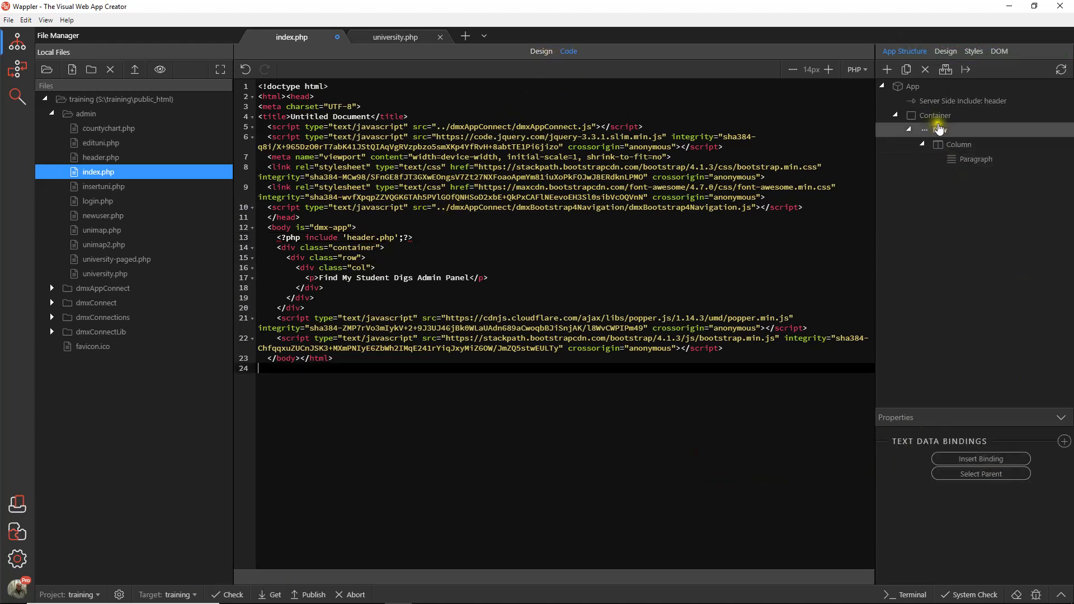
click(938, 103)
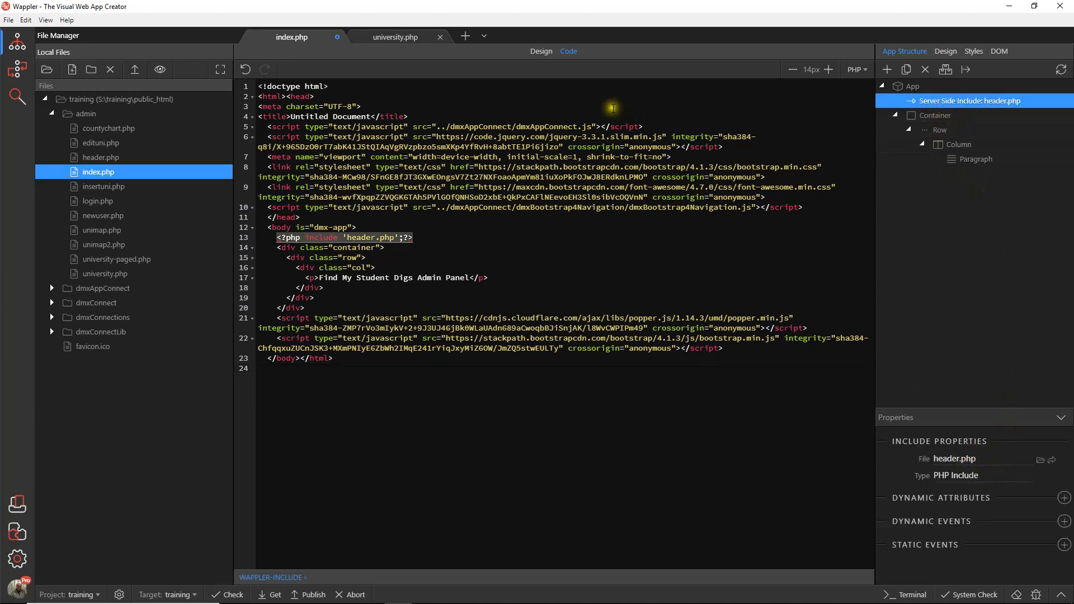
click(540, 51)
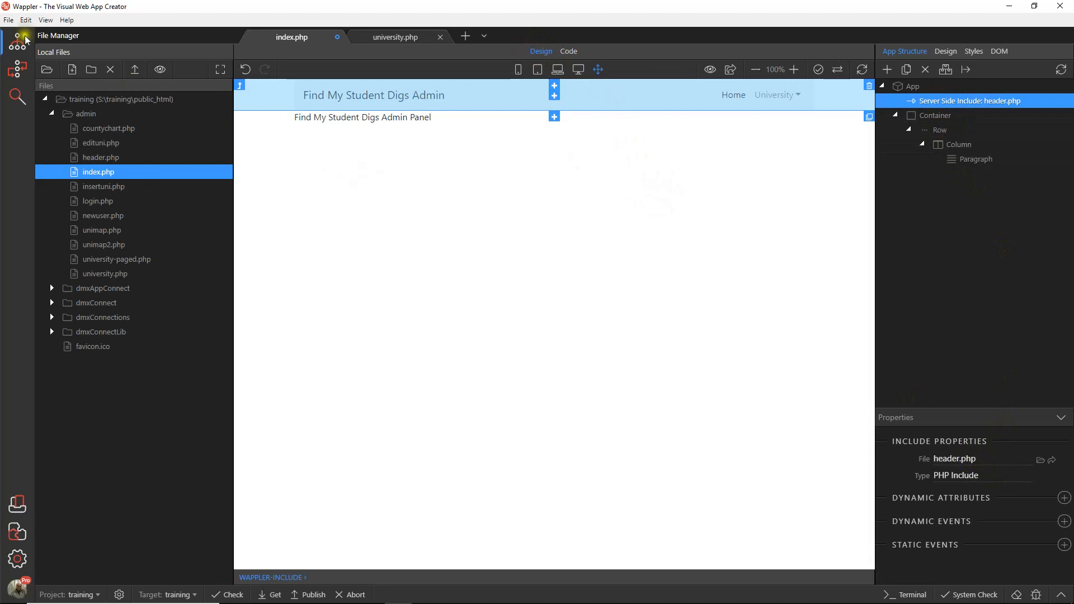
click(8, 18)
click(29, 110)
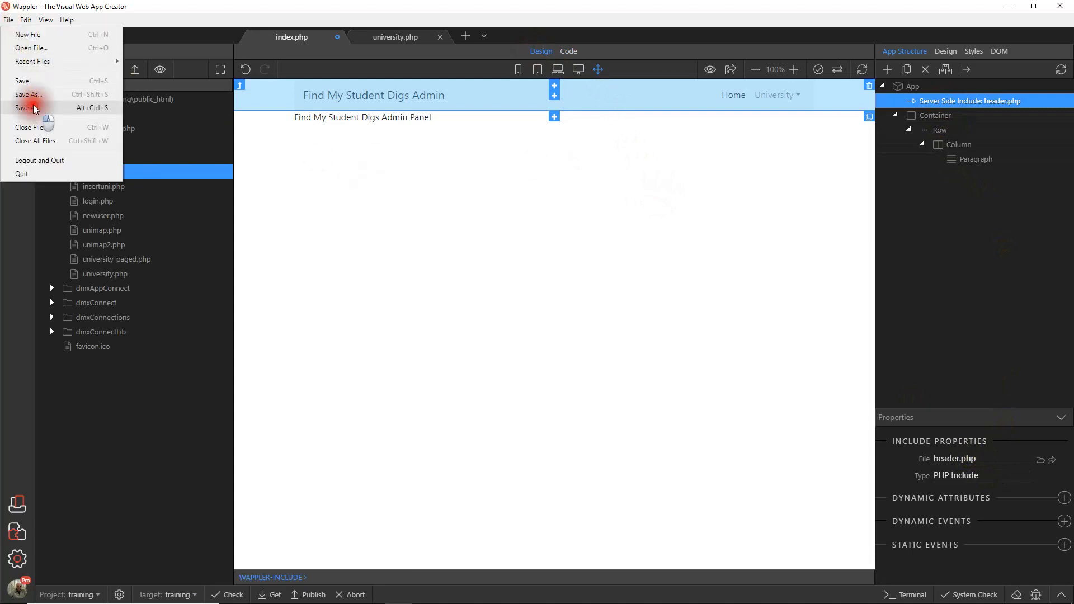
Step: Open university-paged.php and add a Server Side Include of type PHP Include directly under App
double_click(120, 260)
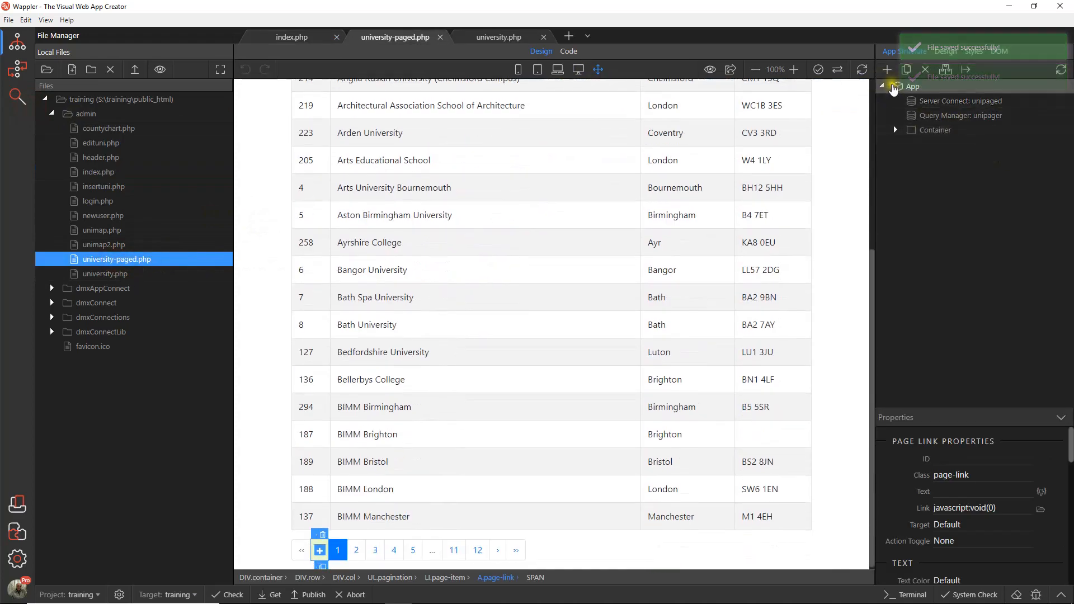
click(906, 87)
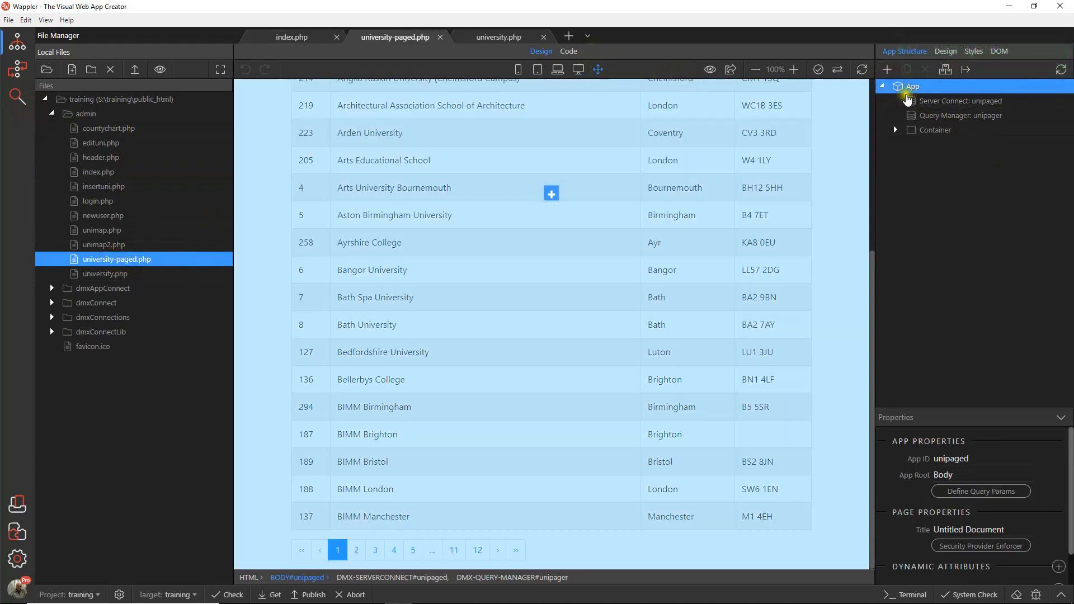
click(886, 69)
click(832, 151)
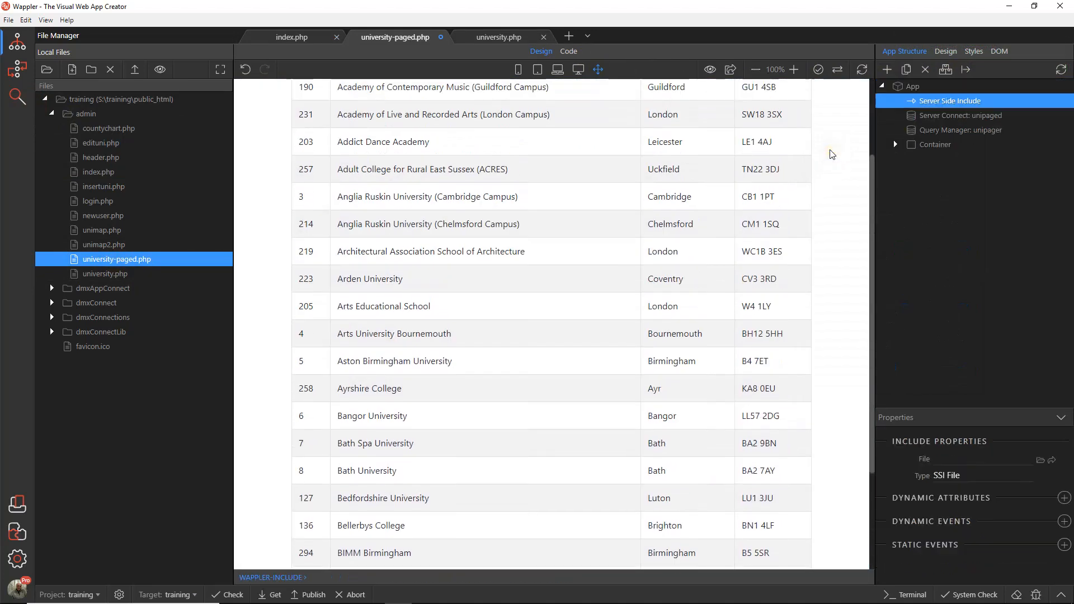
click(966, 480)
click(971, 433)
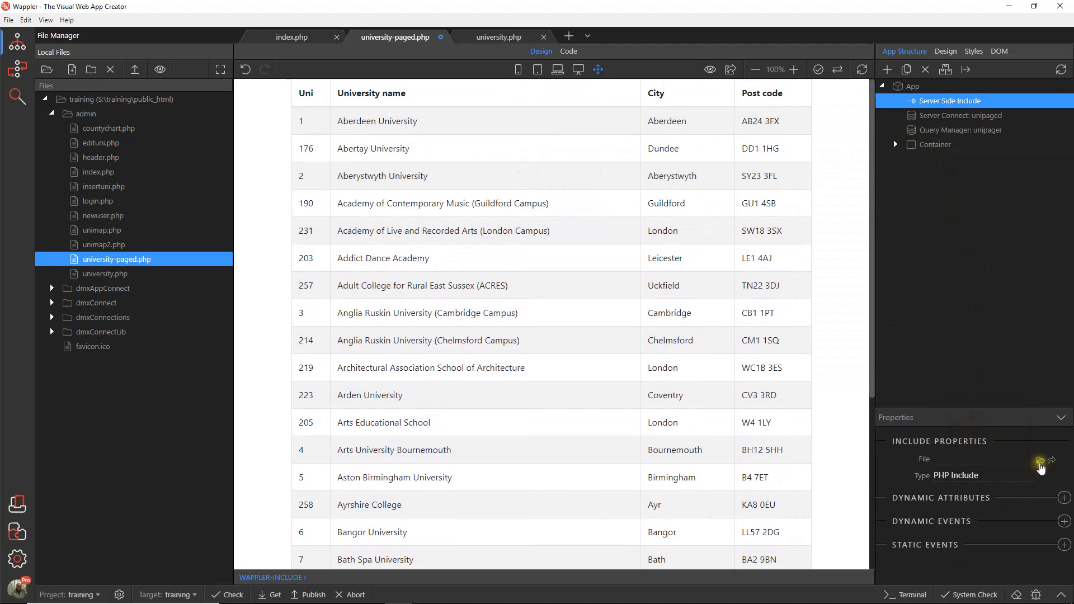
Step: Set header.php from the admin folder as the file of university-paged.php's include and save the page
click(1040, 462)
double_click(125, 102)
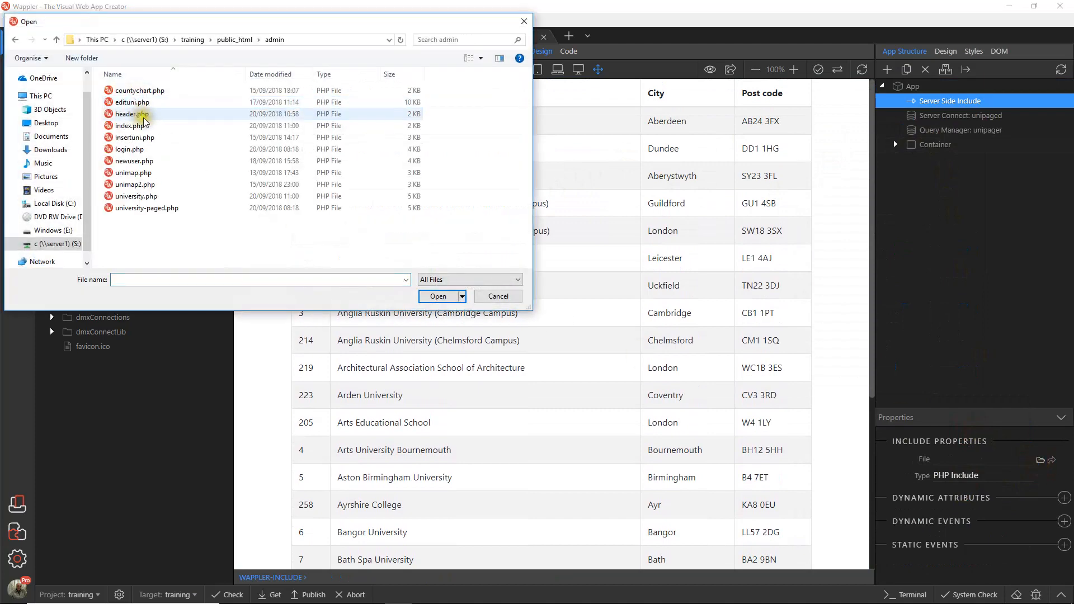
click(132, 114)
click(457, 298)
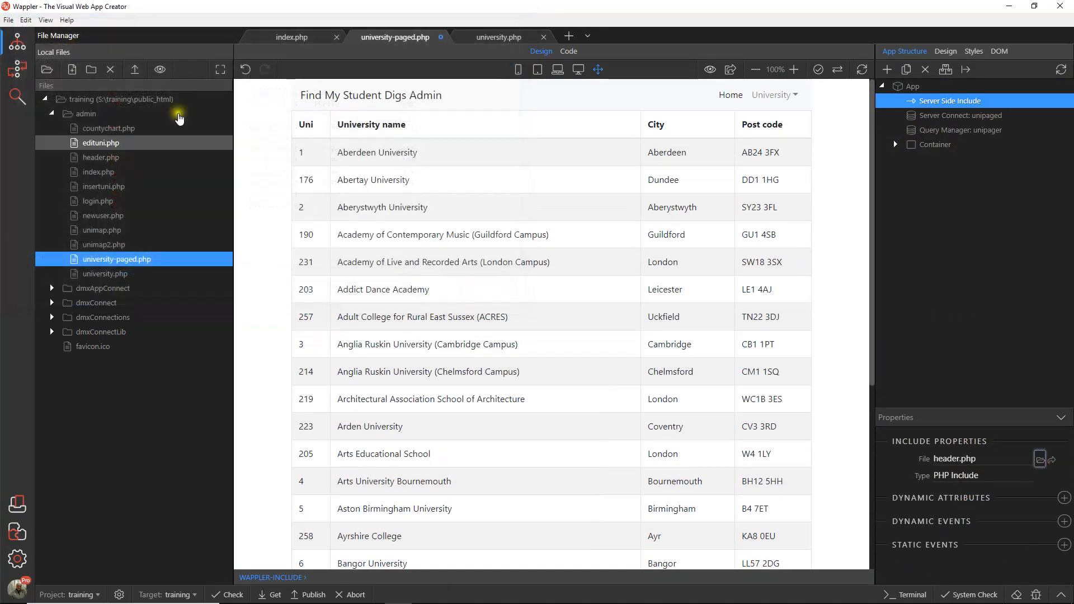
click(9, 20)
click(22, 82)
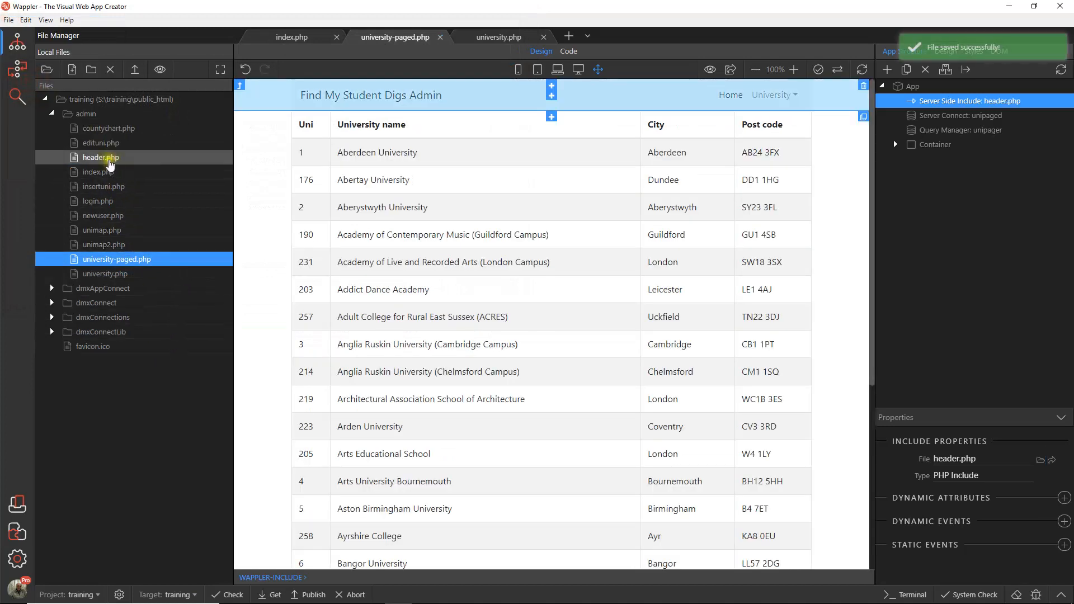
Step: Open unimap2.php and add a Server Side Include of type PHP Include directly under App
double_click(121, 245)
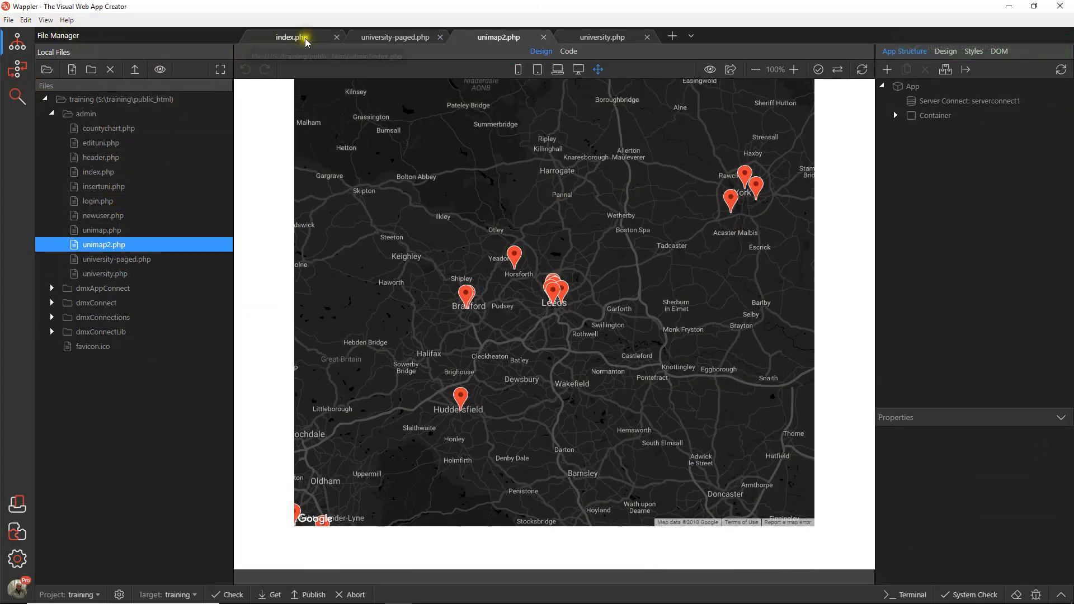
click(921, 88)
click(887, 69)
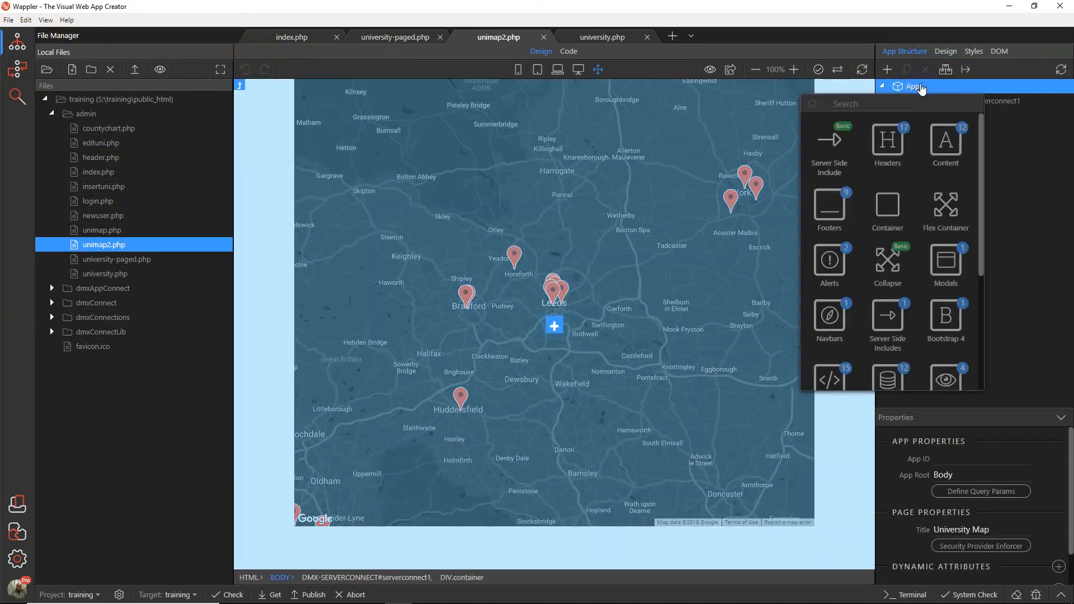
click(826, 150)
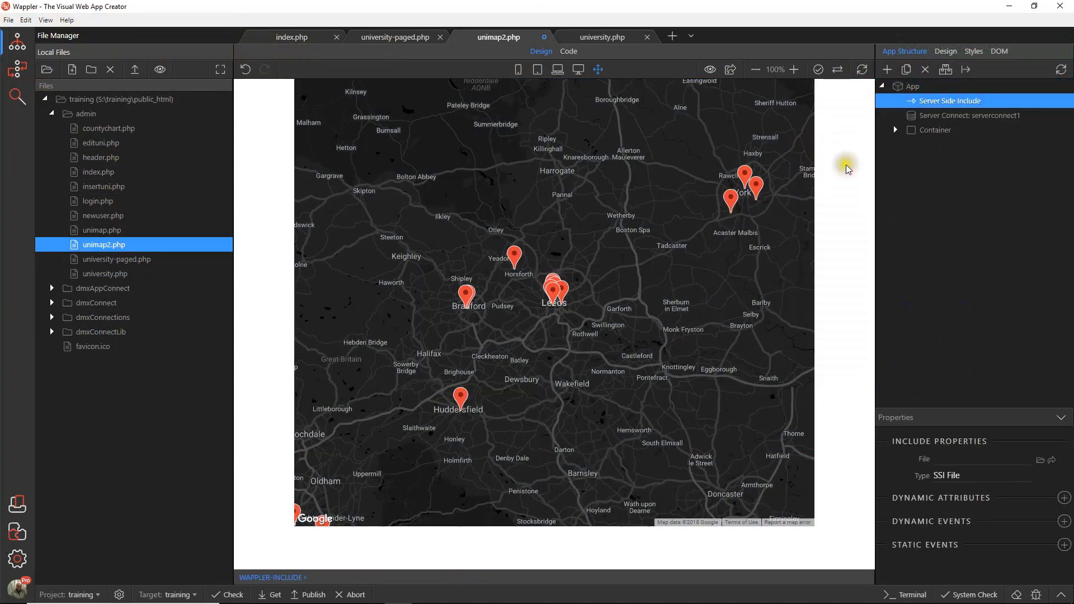
click(983, 475)
click(960, 436)
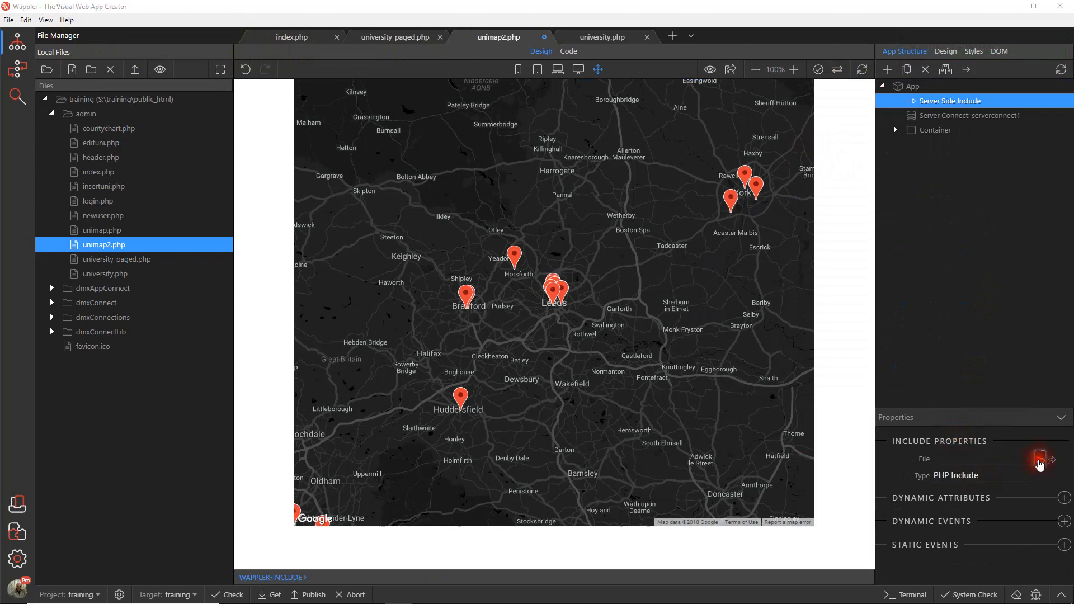
Step: Set header.php from the admin folder as the file of unimap2.php's include and save the page
click(1039, 460)
double_click(117, 102)
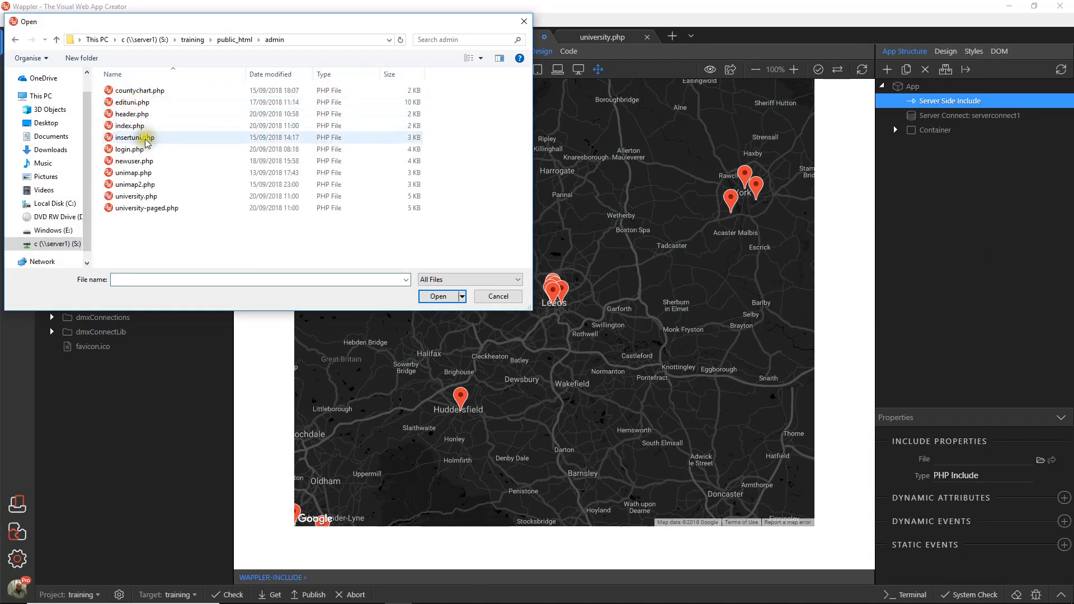
click(133, 113)
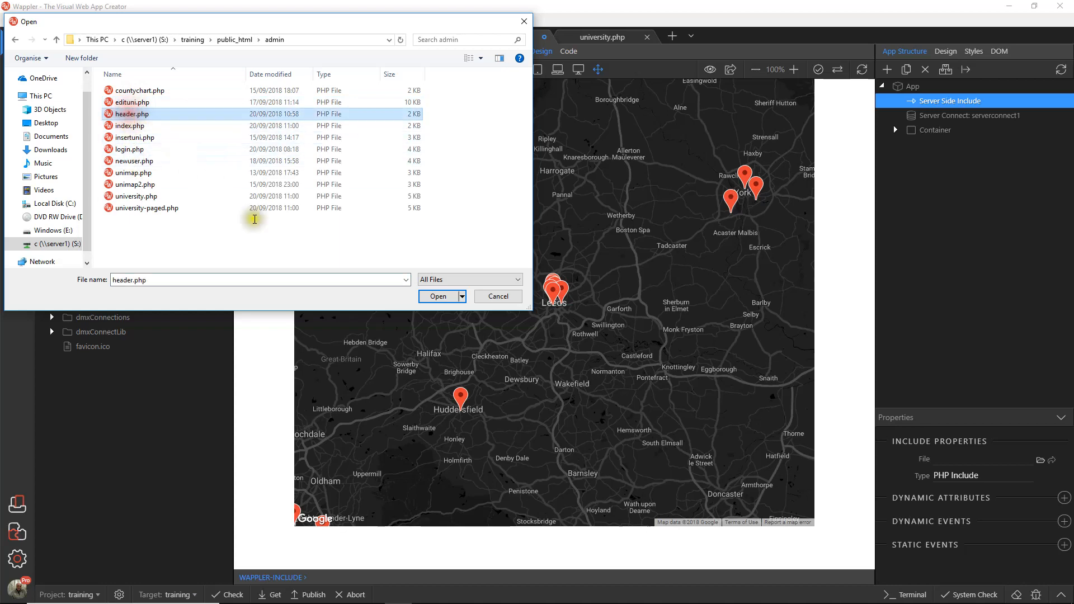
click(434, 297)
click(8, 19)
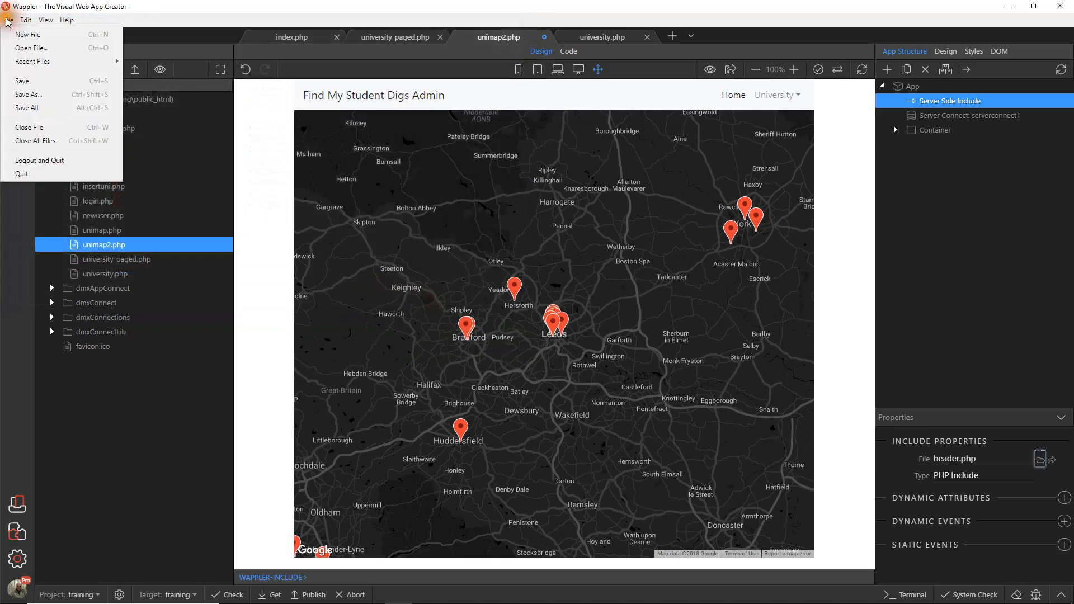
click(28, 76)
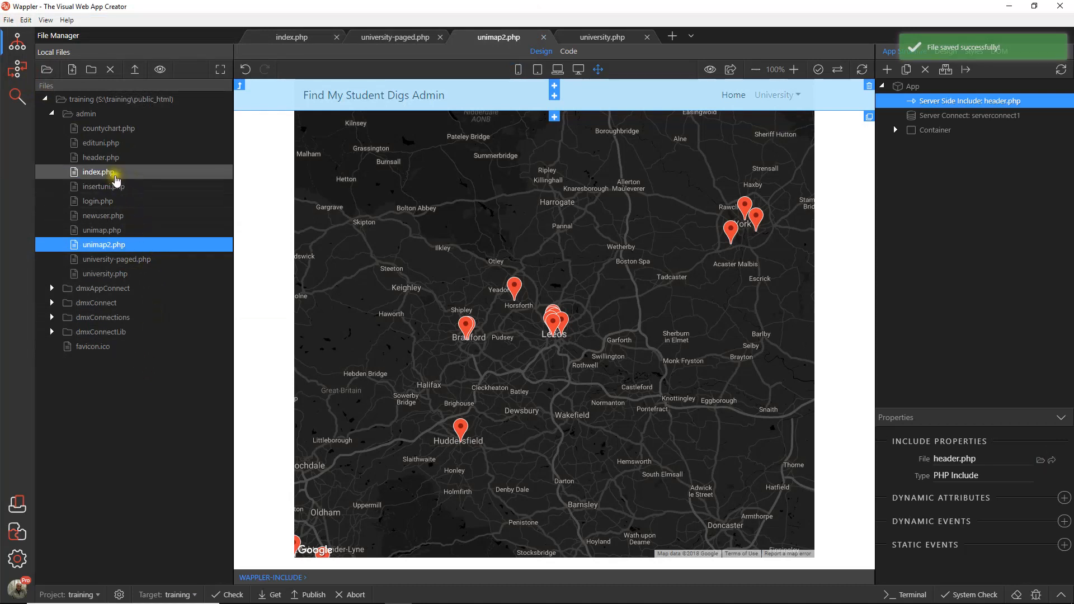
Step: Open edituni.php and add a Server Side Include of type PHP Include directly under App
double_click(102, 143)
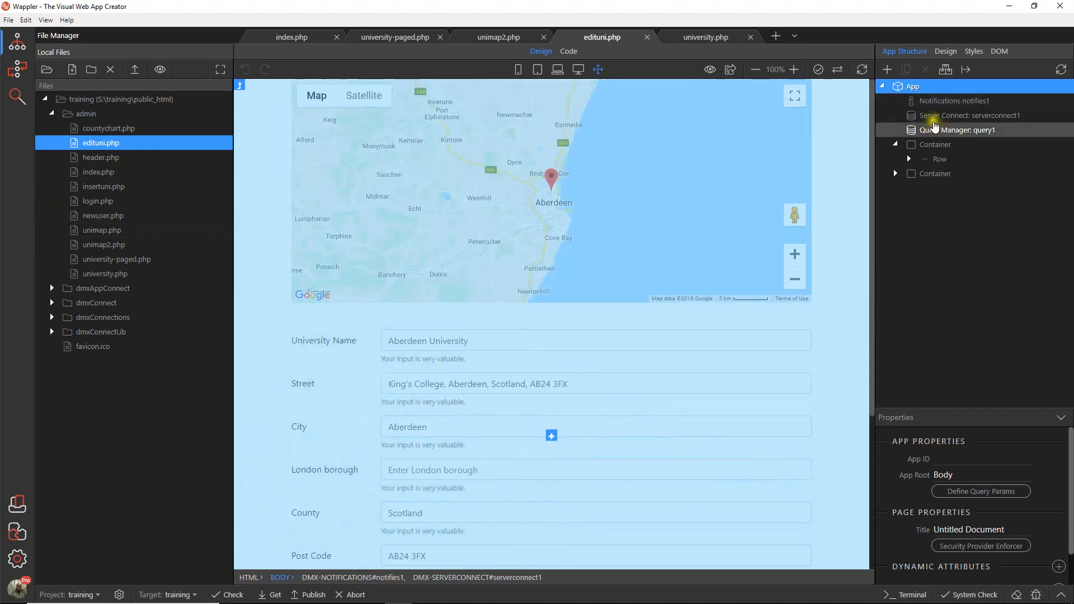
click(887, 69)
click(824, 143)
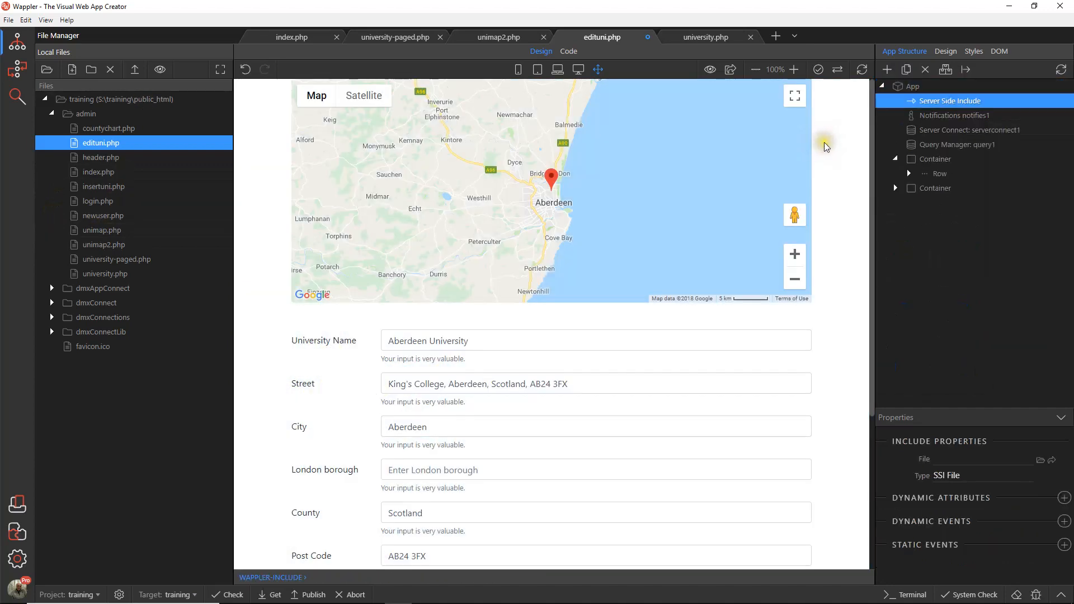
click(1015, 464)
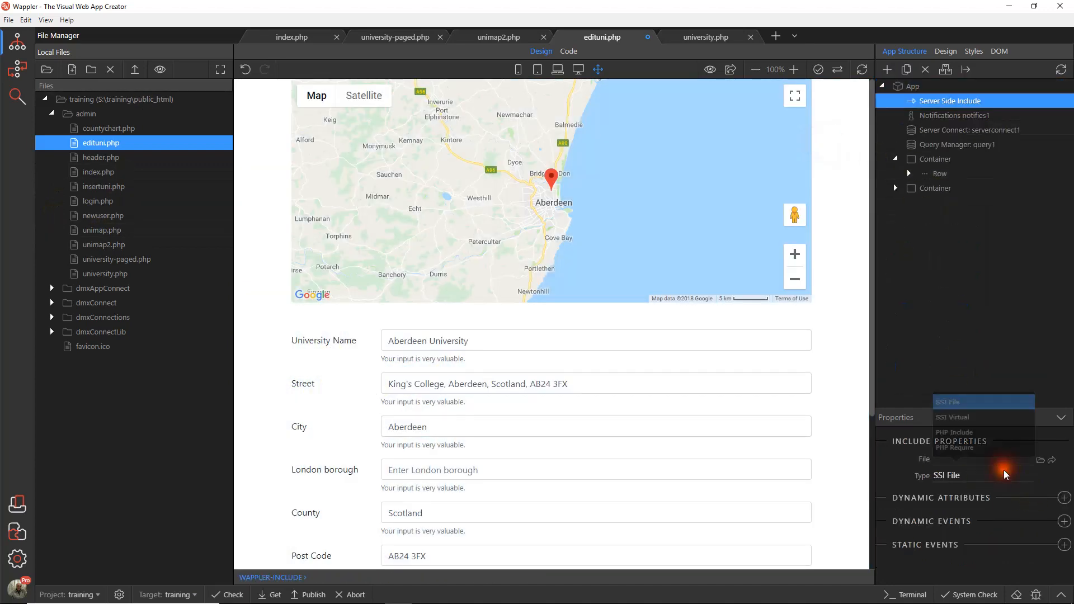
click(957, 441)
Step: Set header.php from the admin folder as the file of edituni.php's include and save the page
click(1040, 461)
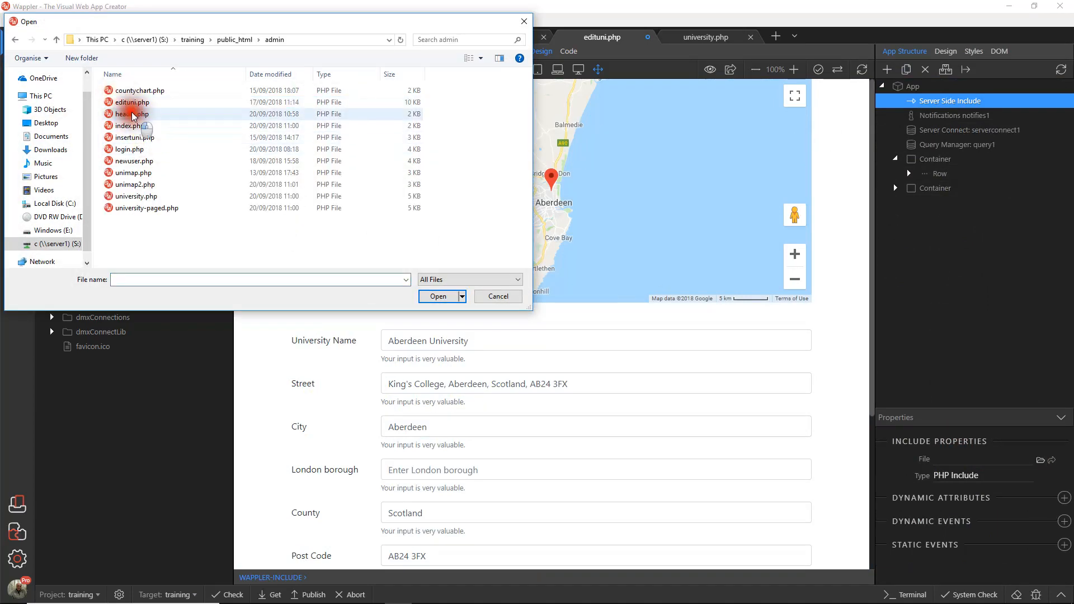
click(131, 114)
click(442, 297)
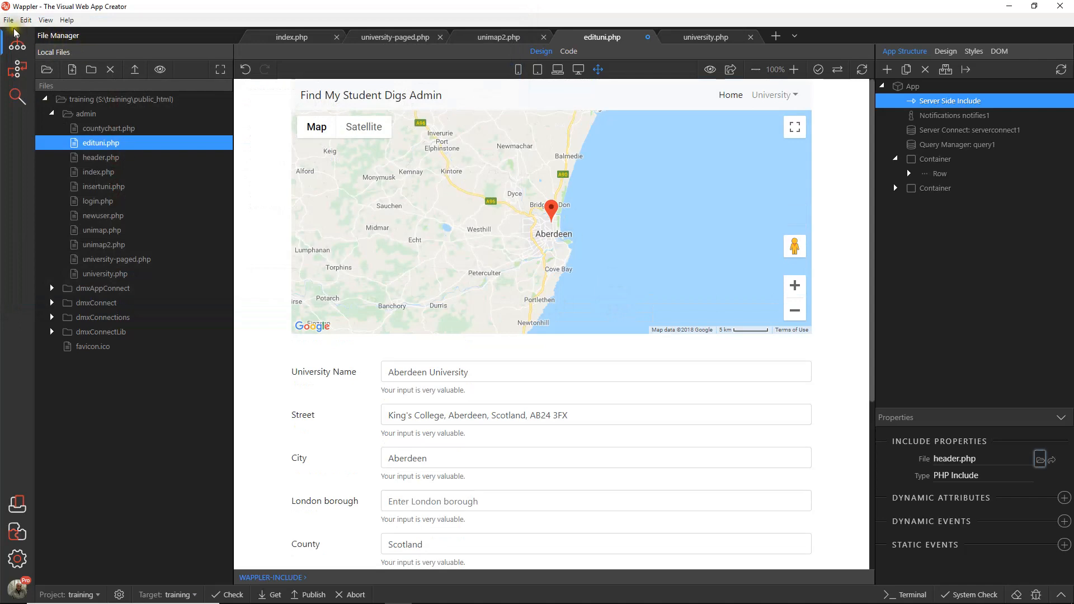
click(8, 19)
click(25, 92)
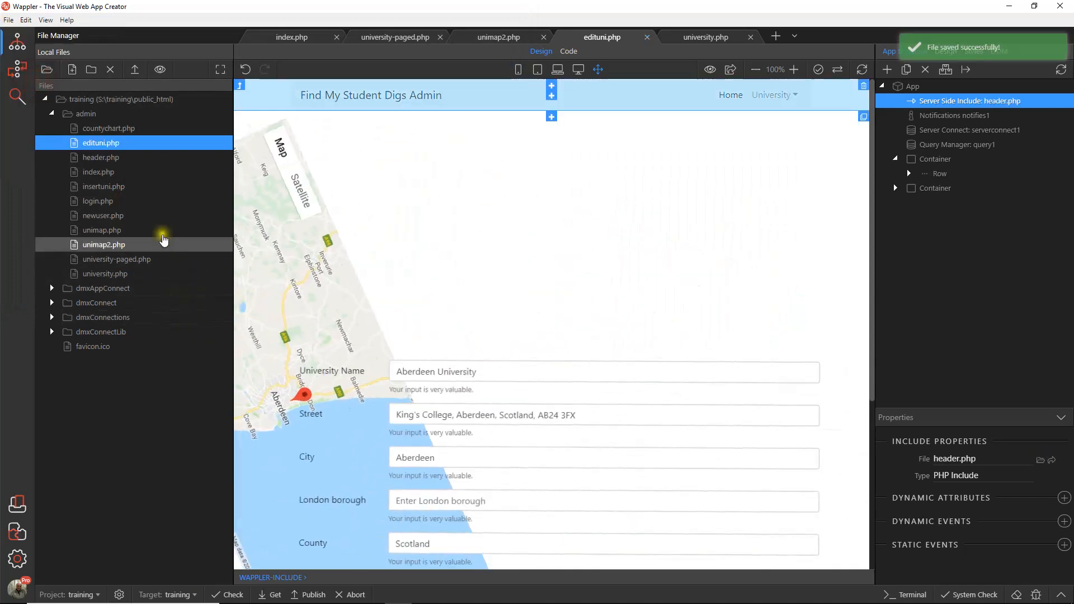
Step: Open insertuni.php and add a Server Side Include of type PHP Include directly under App
double_click(113, 188)
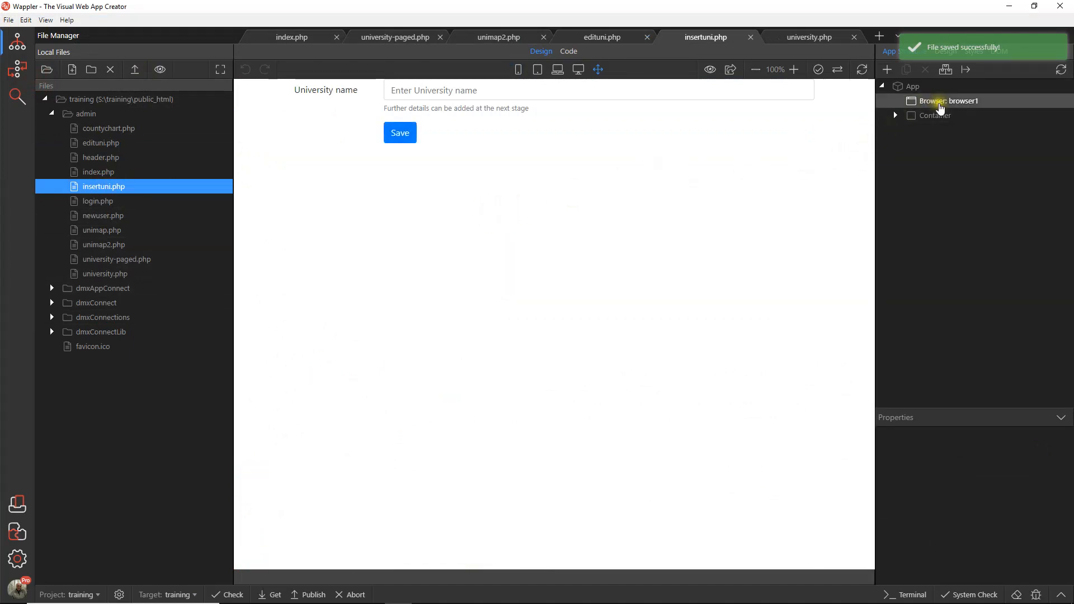
click(940, 115)
click(913, 86)
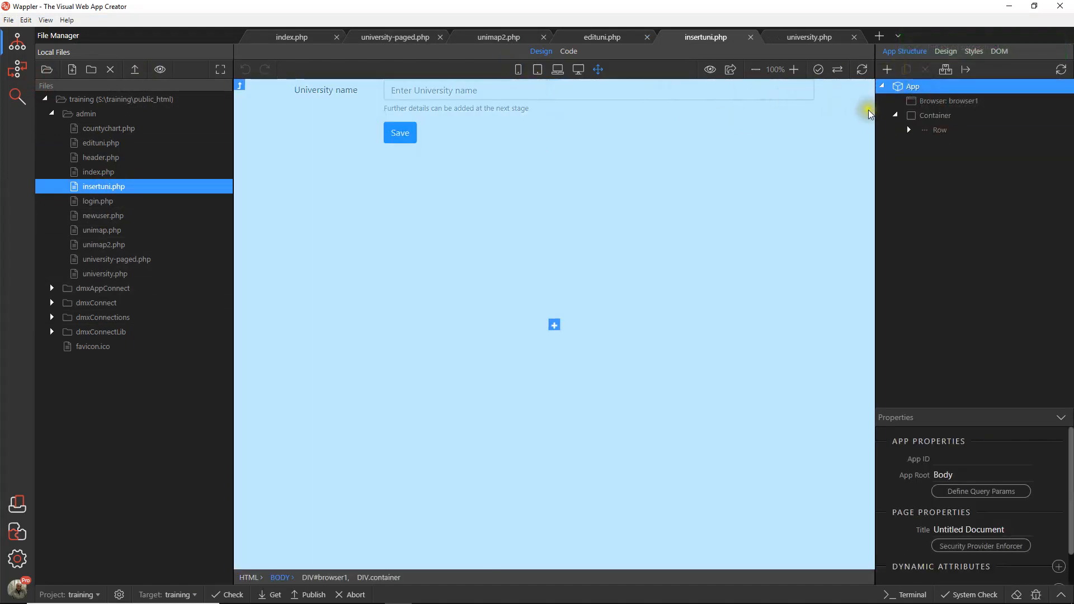
click(924, 104)
click(829, 139)
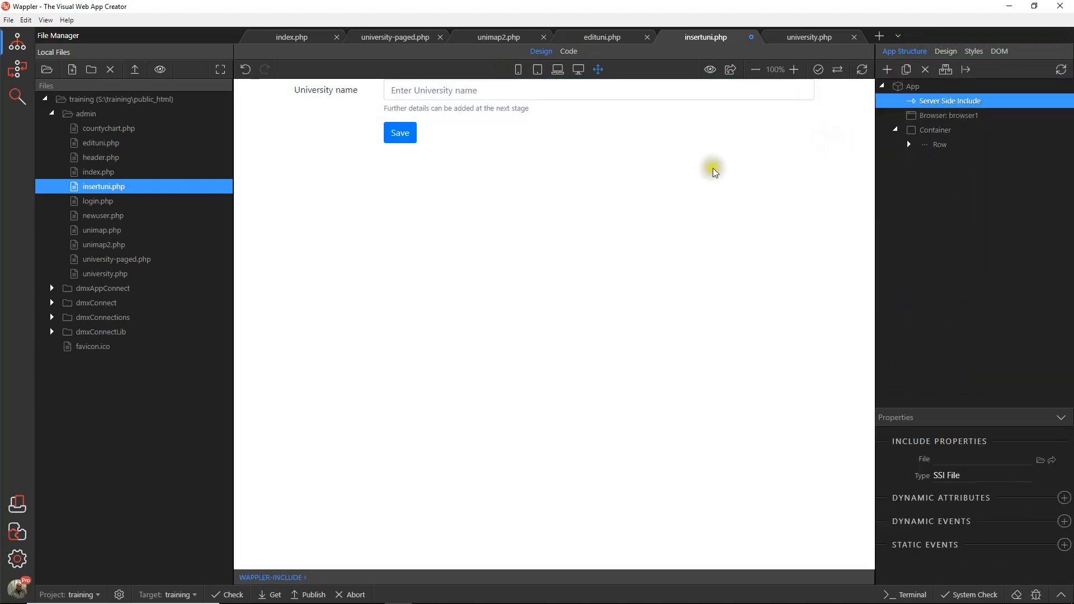
click(973, 475)
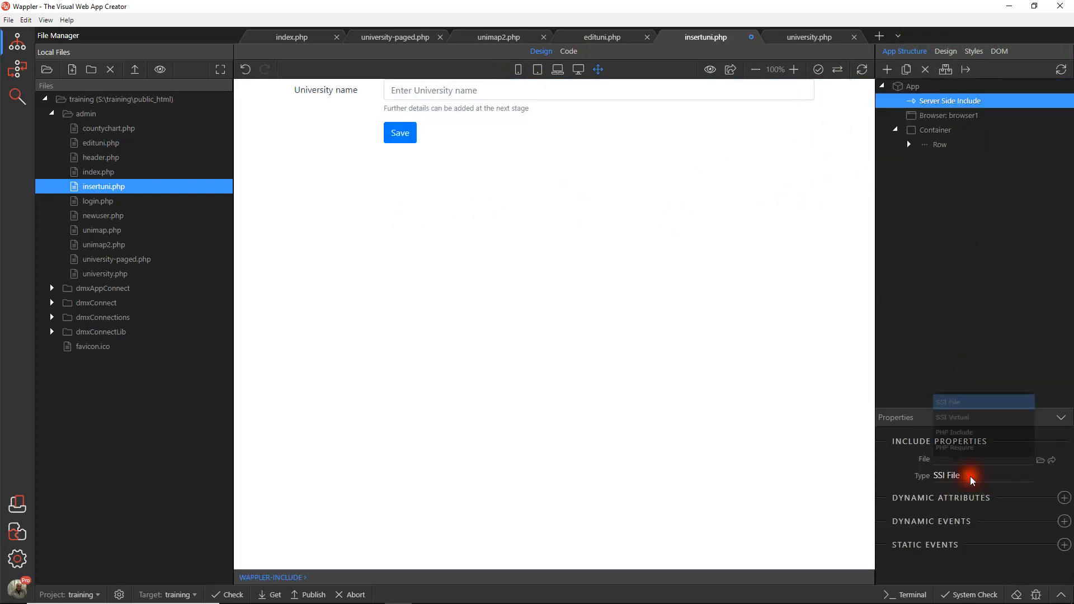
click(954, 437)
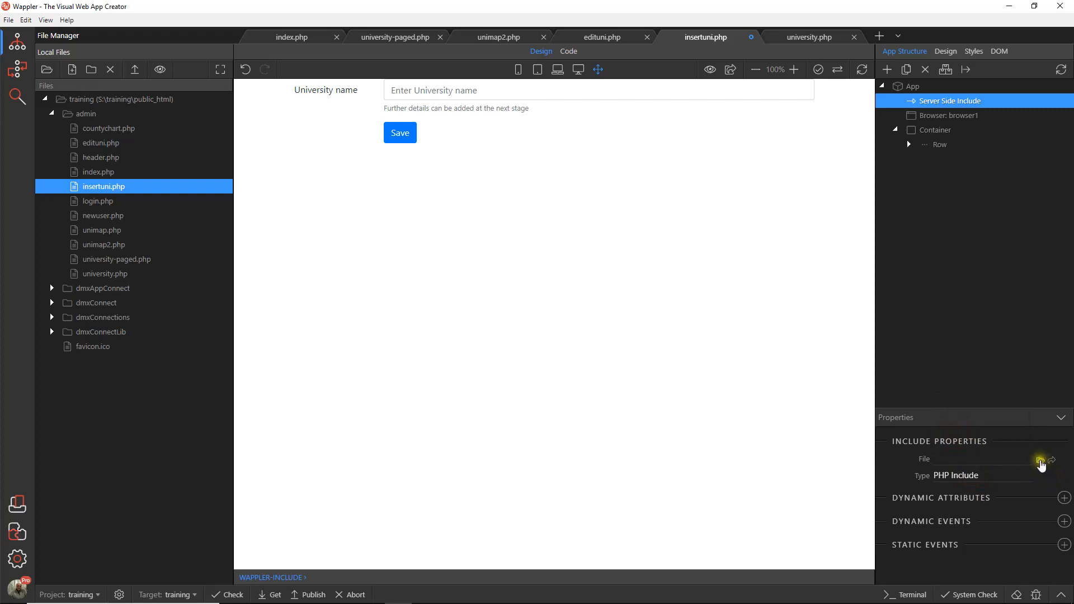
Step: Set header.php from the admin folder as the file of insertuni.php's include
click(1040, 462)
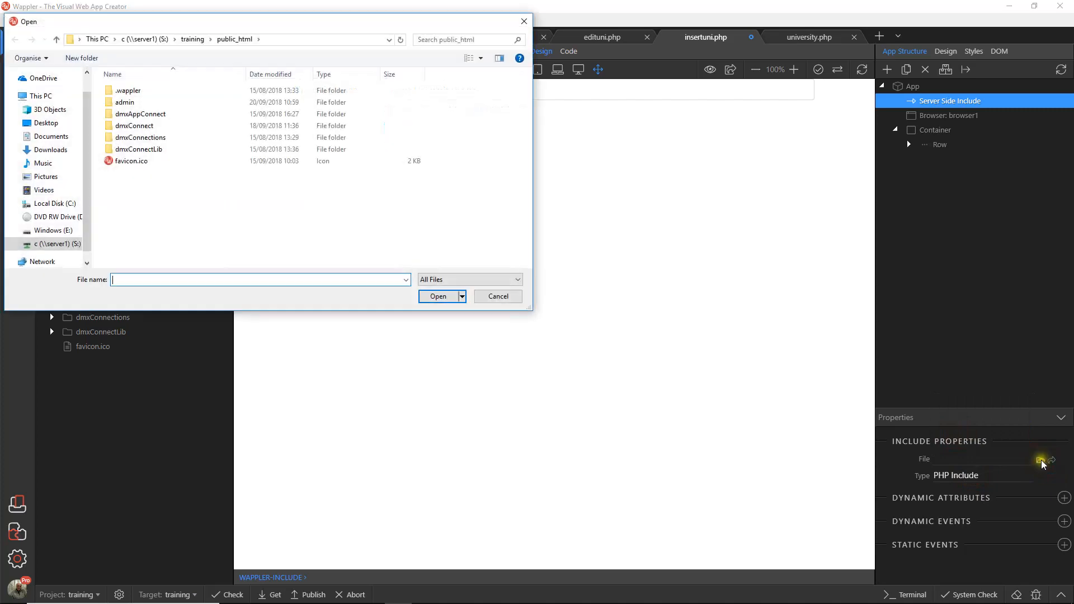
double_click(124, 102)
click(142, 115)
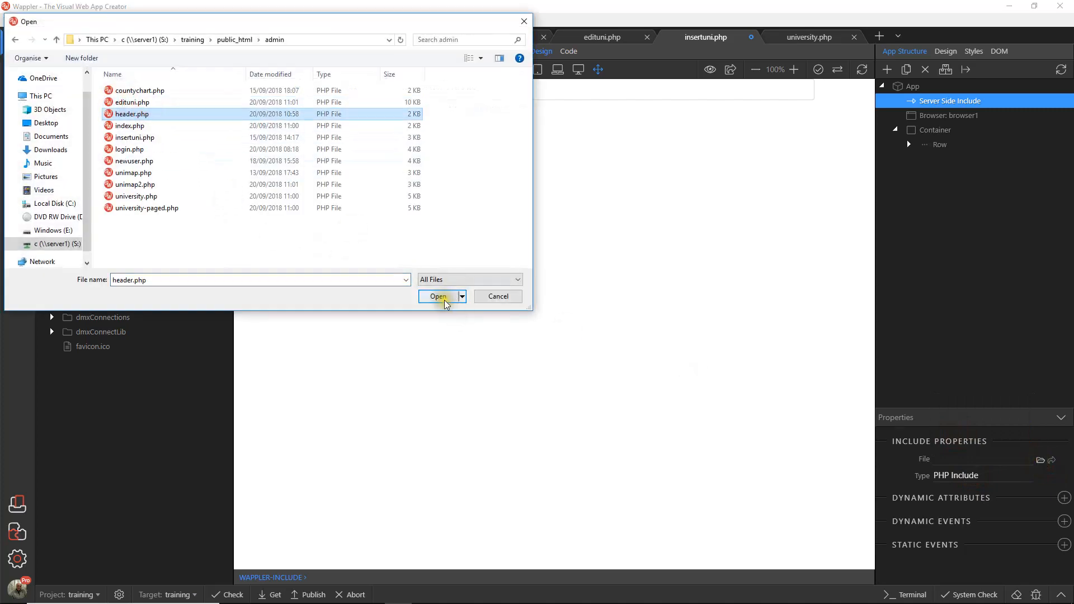
click(439, 296)
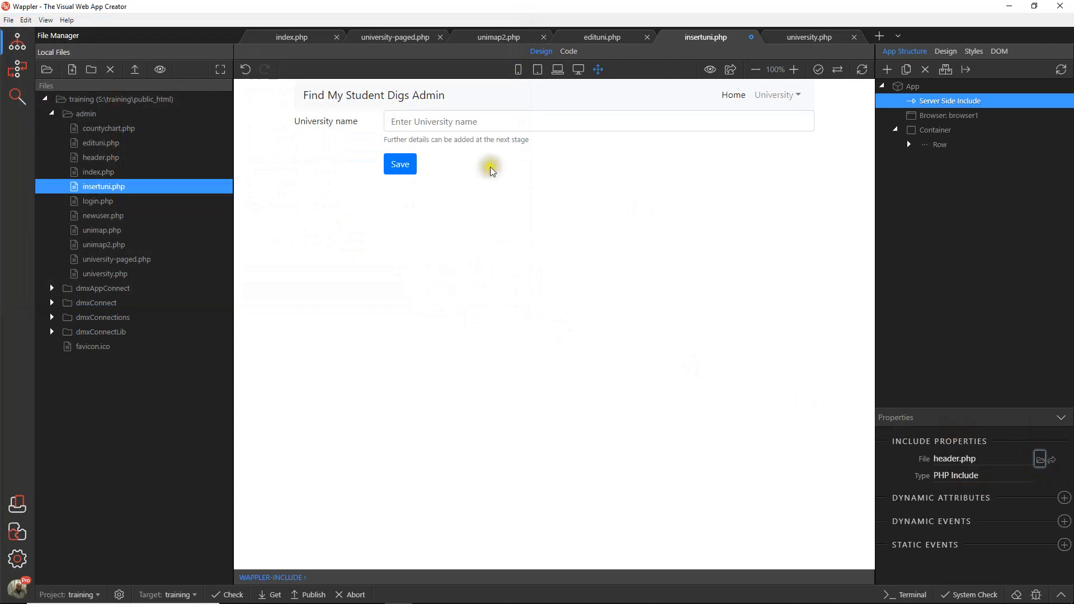
Step: Set the padding of insertuni.php's form container to Top 4 and save the page
click(334, 129)
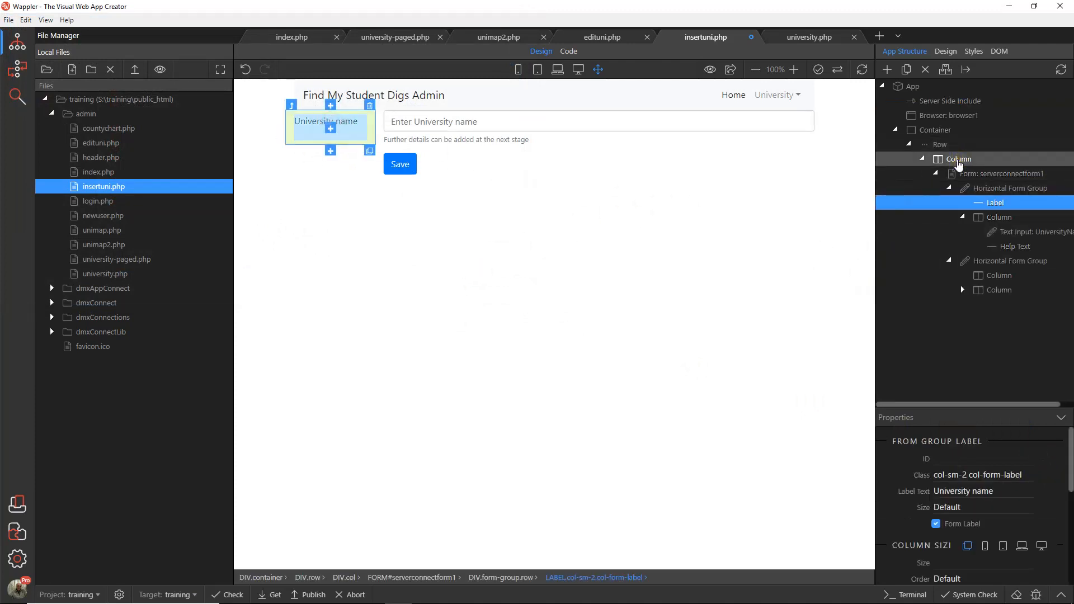
click(935, 130)
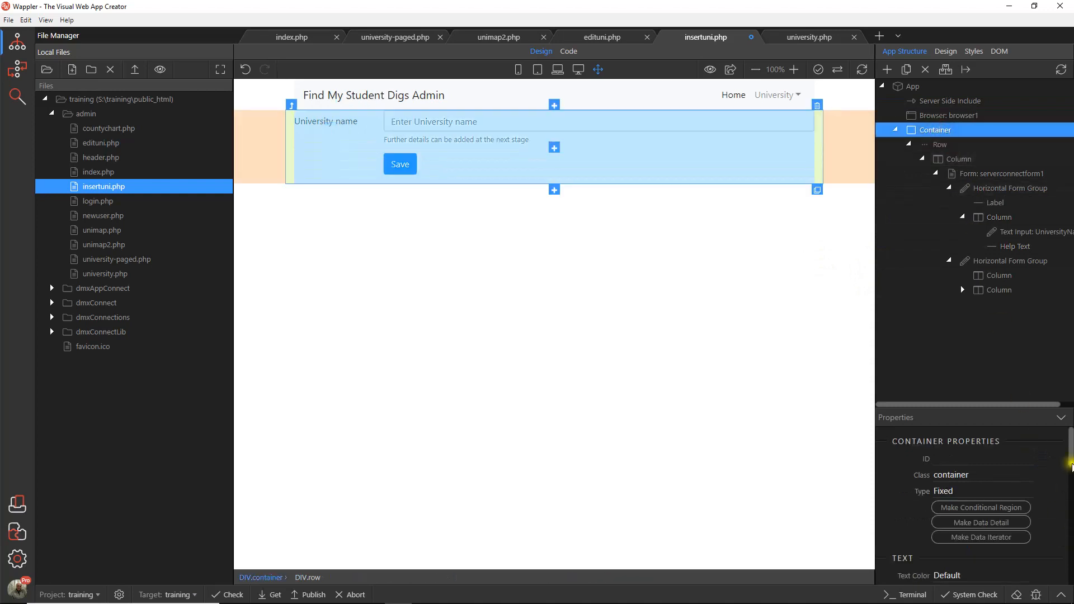
drag(1071, 454, 1071, 539)
click(951, 509)
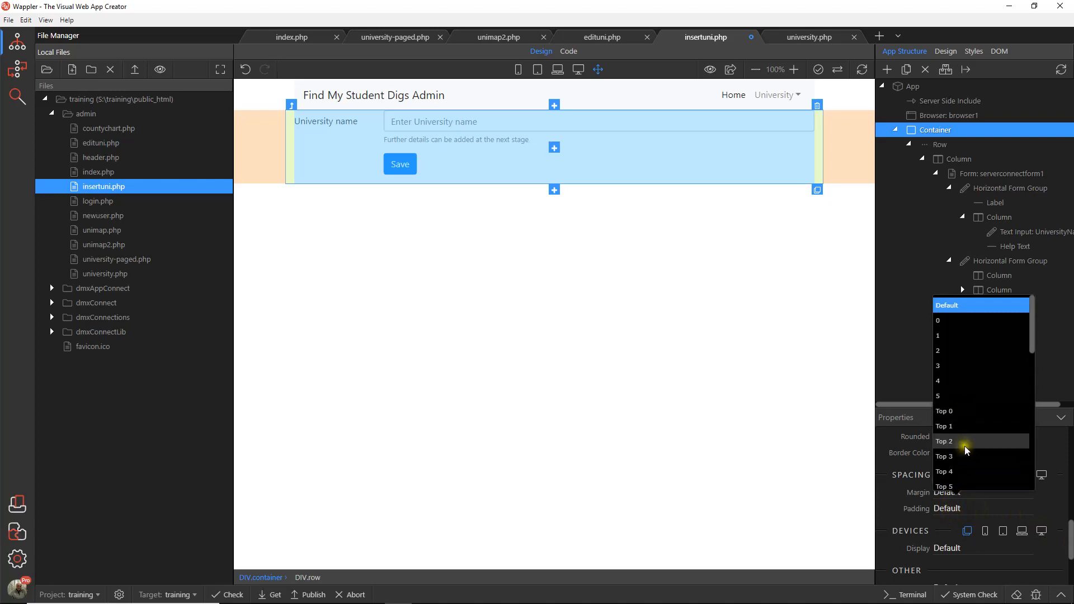
click(954, 472)
click(503, 315)
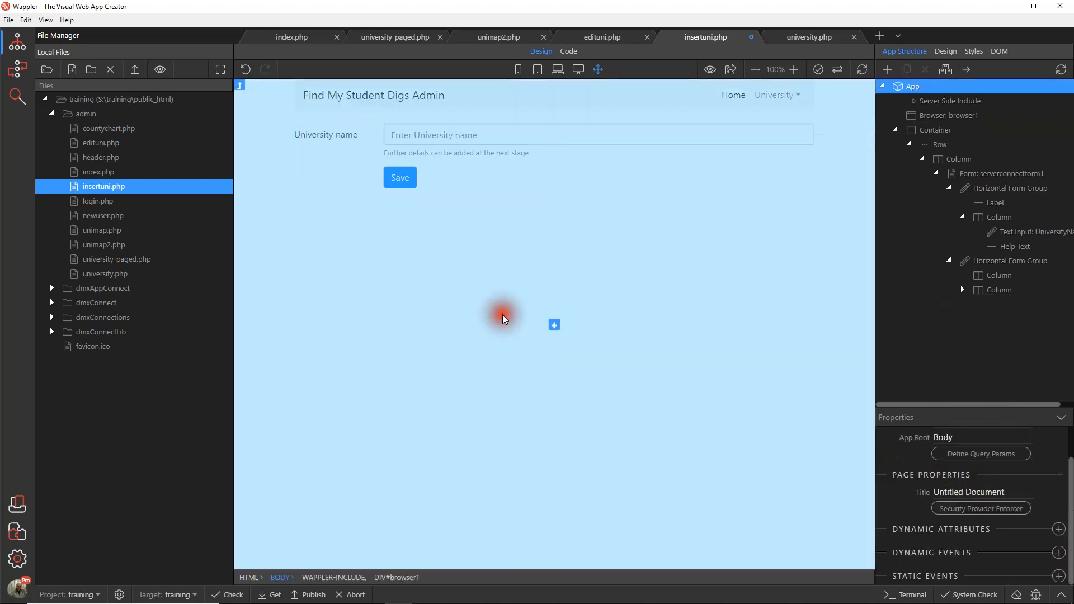
click(8, 20)
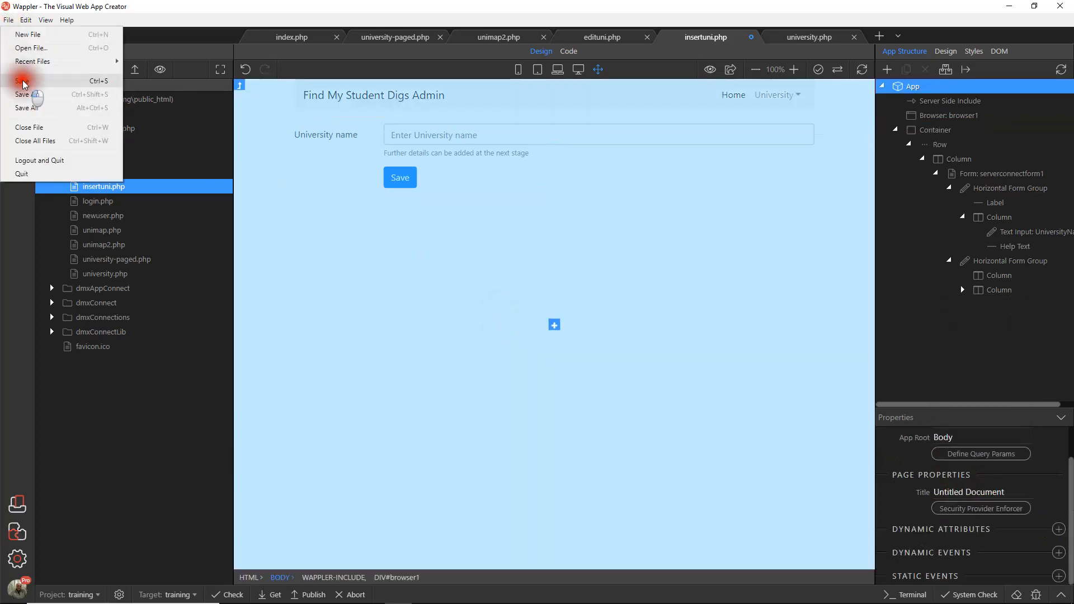
click(22, 81)
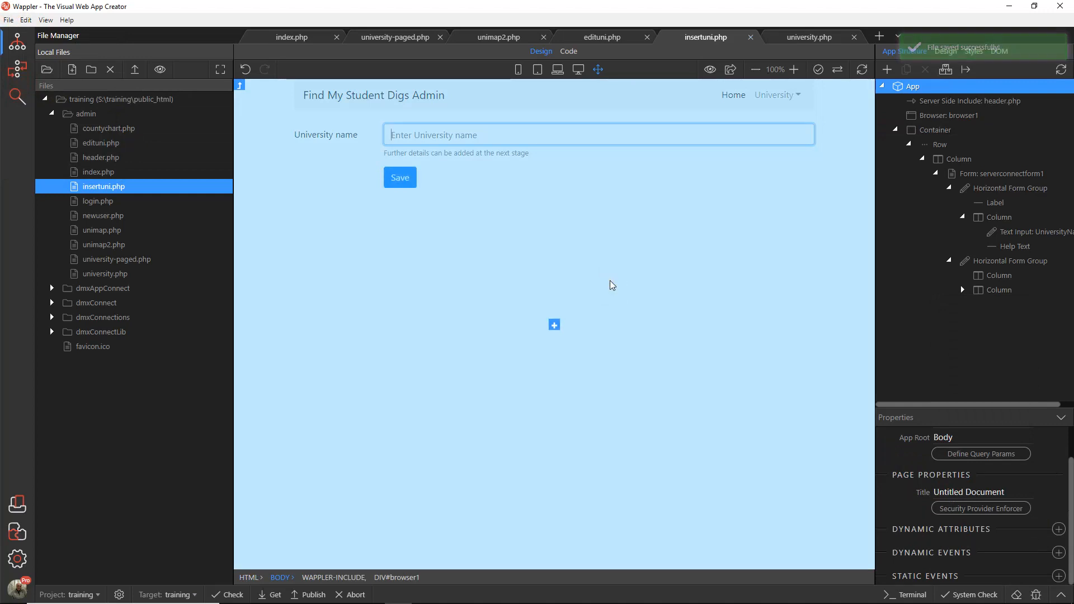
Step: Open newuser.php and add a Server Side Include of type PHP Include directly under App
double_click(117, 217)
click(719, 230)
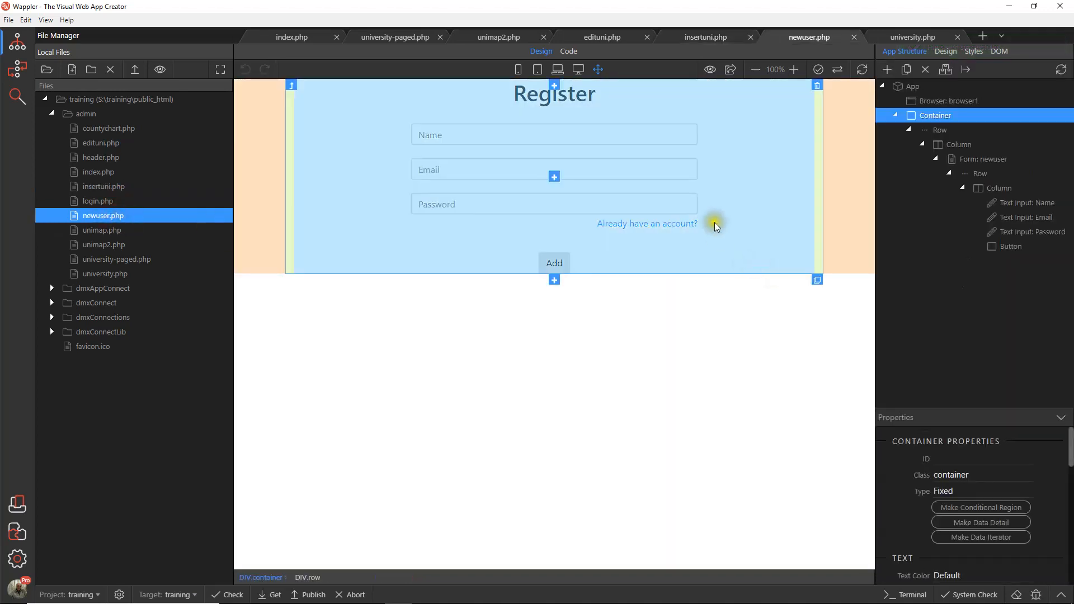
click(913, 87)
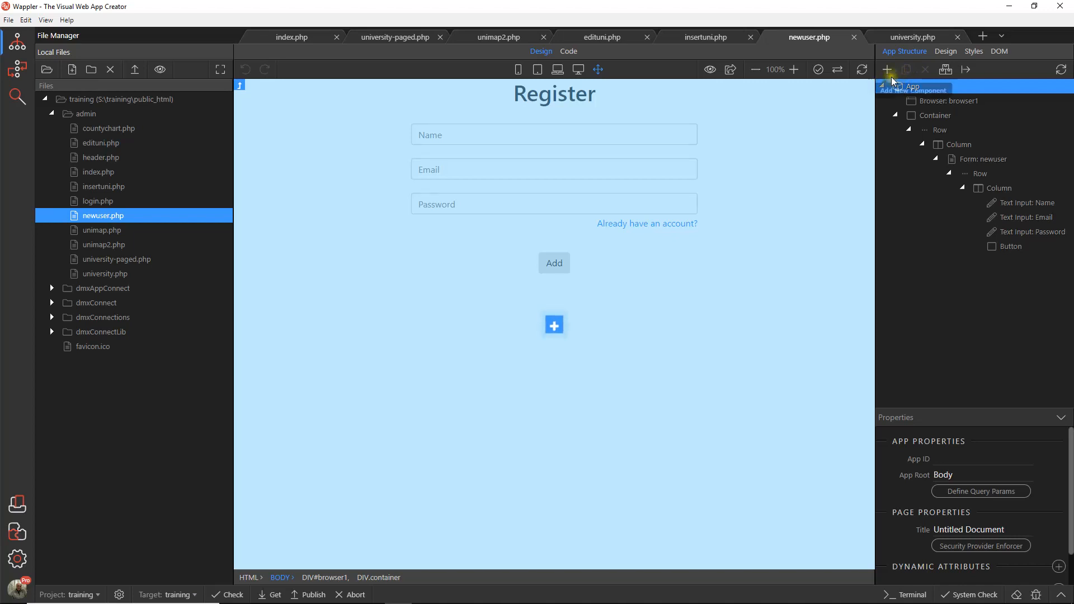
right_click(902, 87)
click(827, 147)
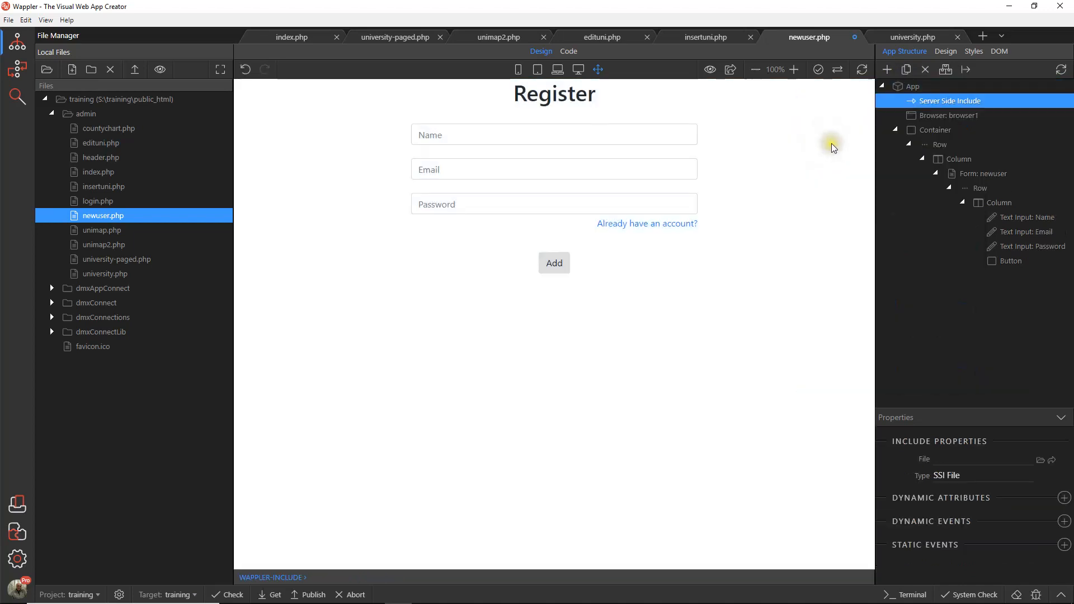
click(987, 475)
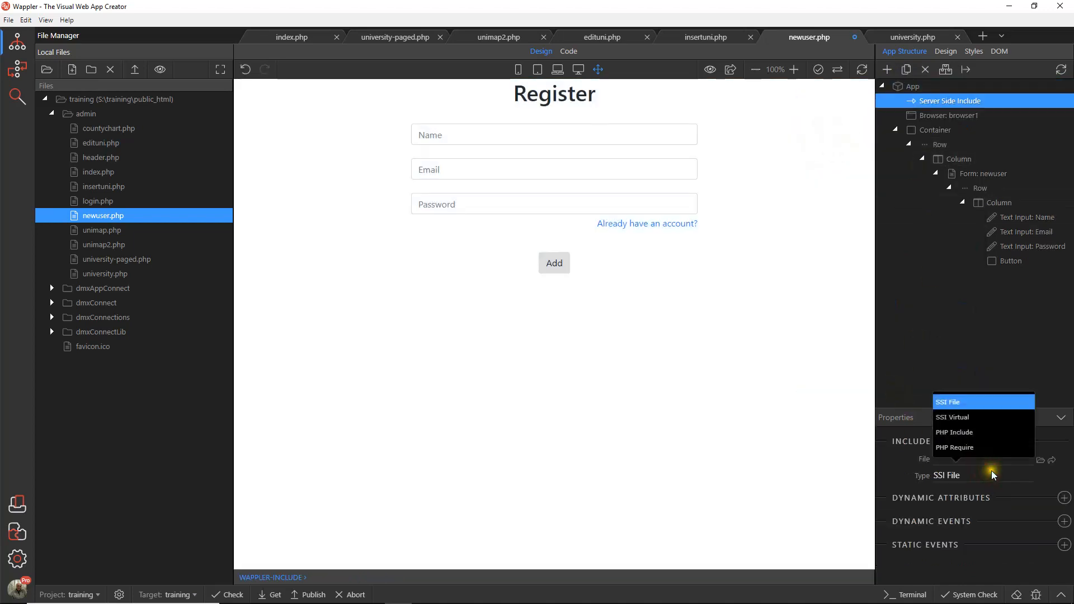
click(970, 433)
Step: Set header.php from the admin folder as the file of newuser.php's include
click(1039, 460)
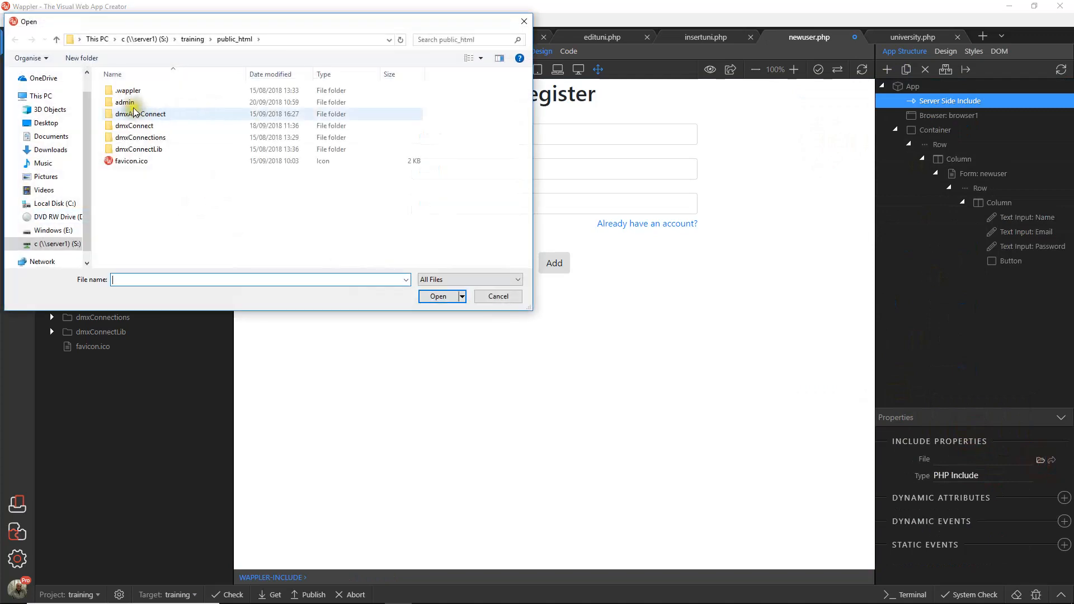
double_click(112, 91)
click(134, 114)
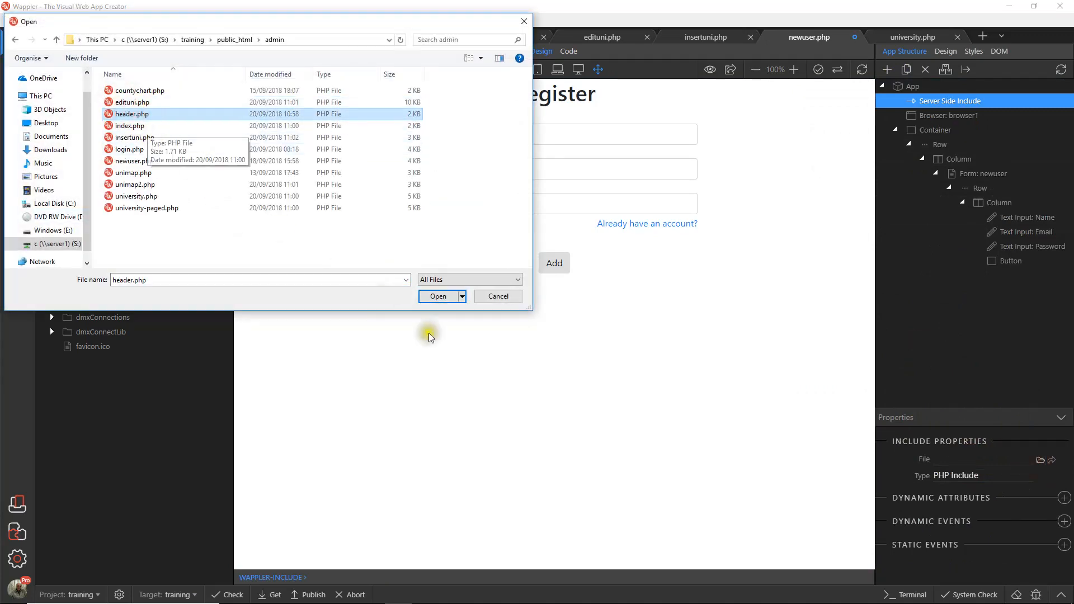
click(434, 297)
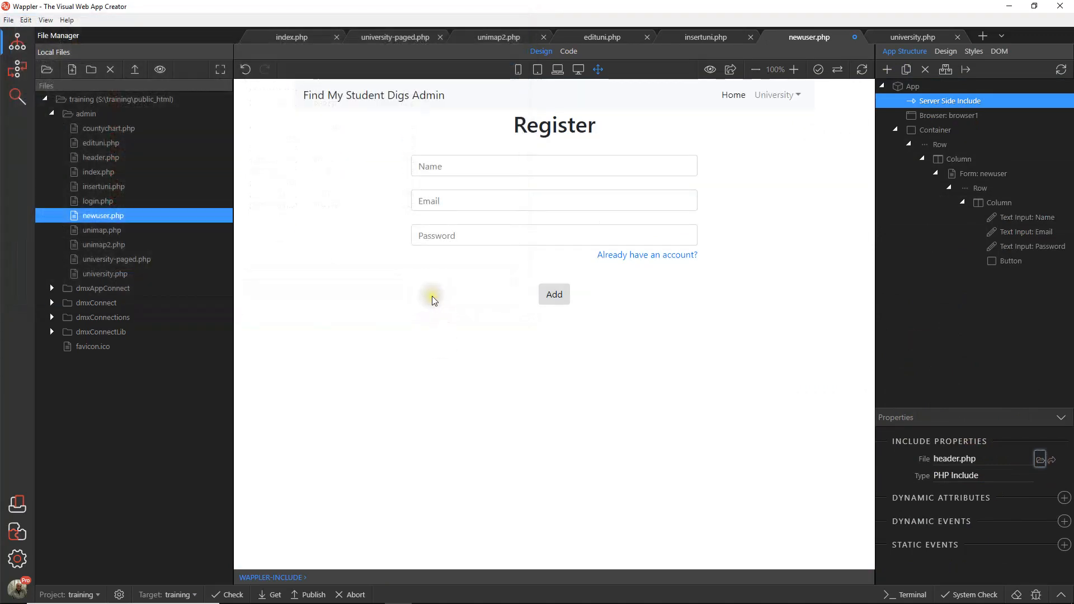
Step: Save newuser.php and open login.php from the admin folder
click(10, 22)
click(24, 82)
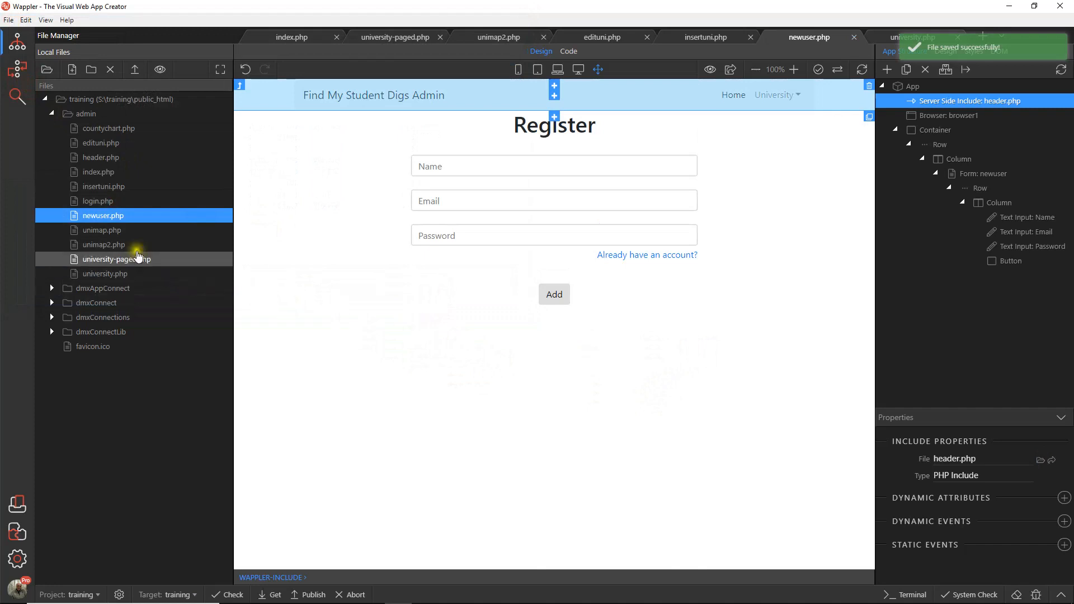
double_click(120, 202)
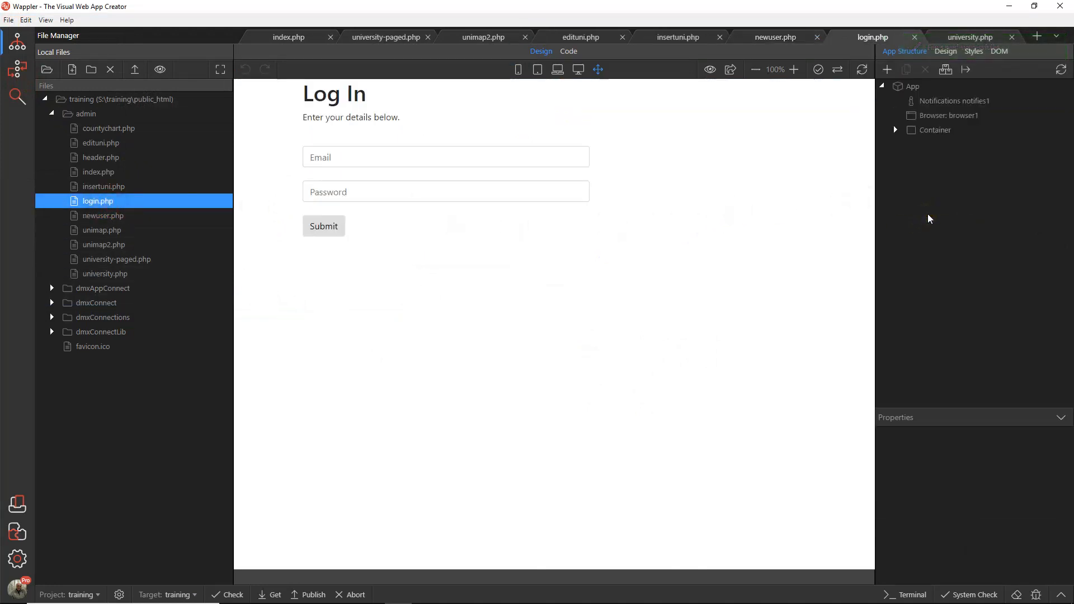
Step: Add a Server Side Include of type PHP Include directly under App in login.php
click(926, 88)
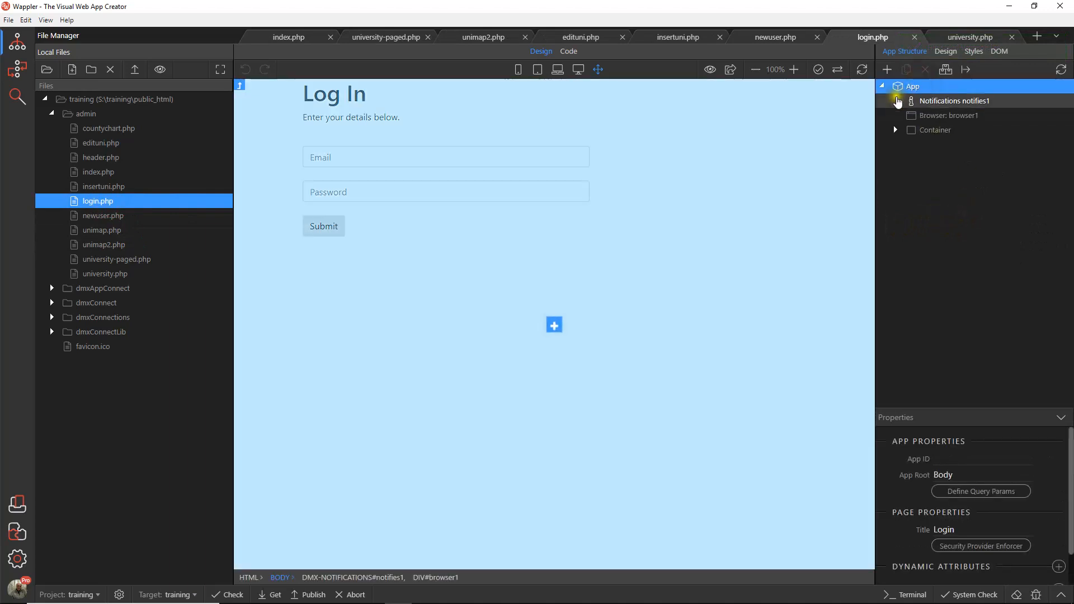
click(886, 70)
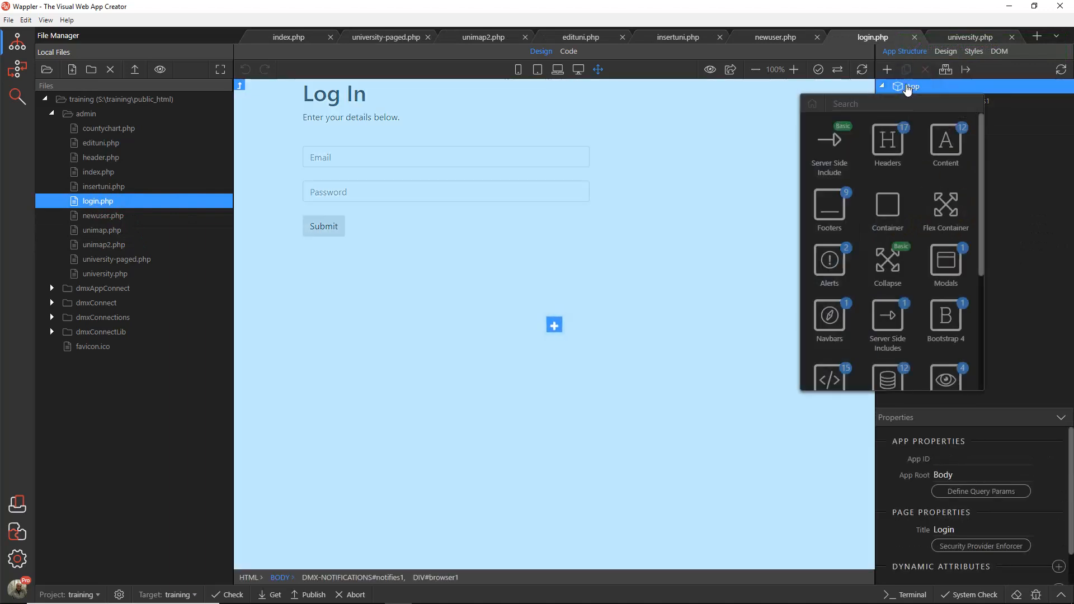
click(835, 154)
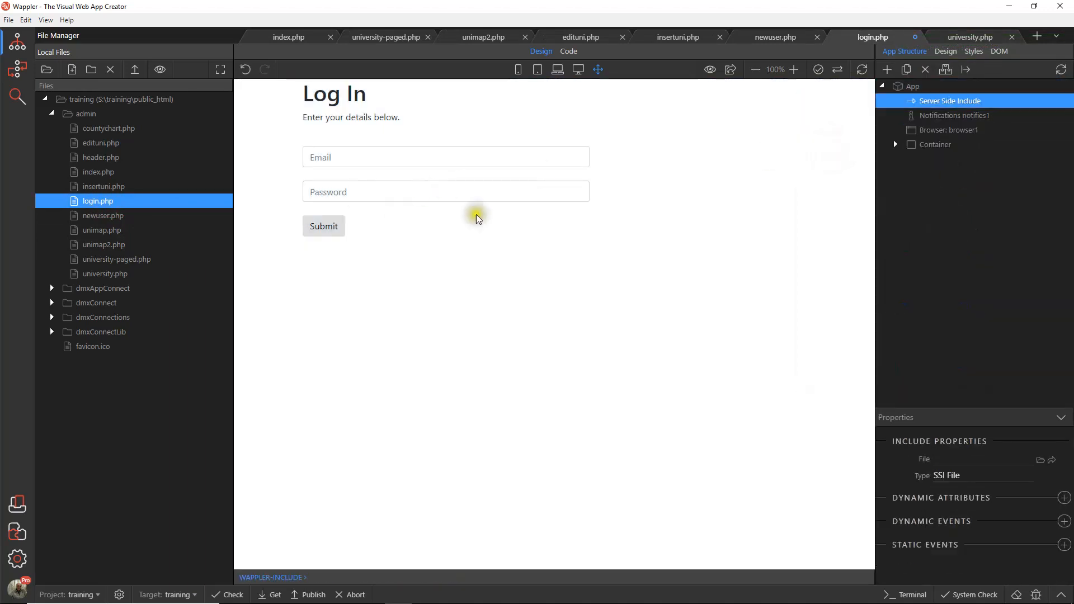
click(974, 480)
click(958, 436)
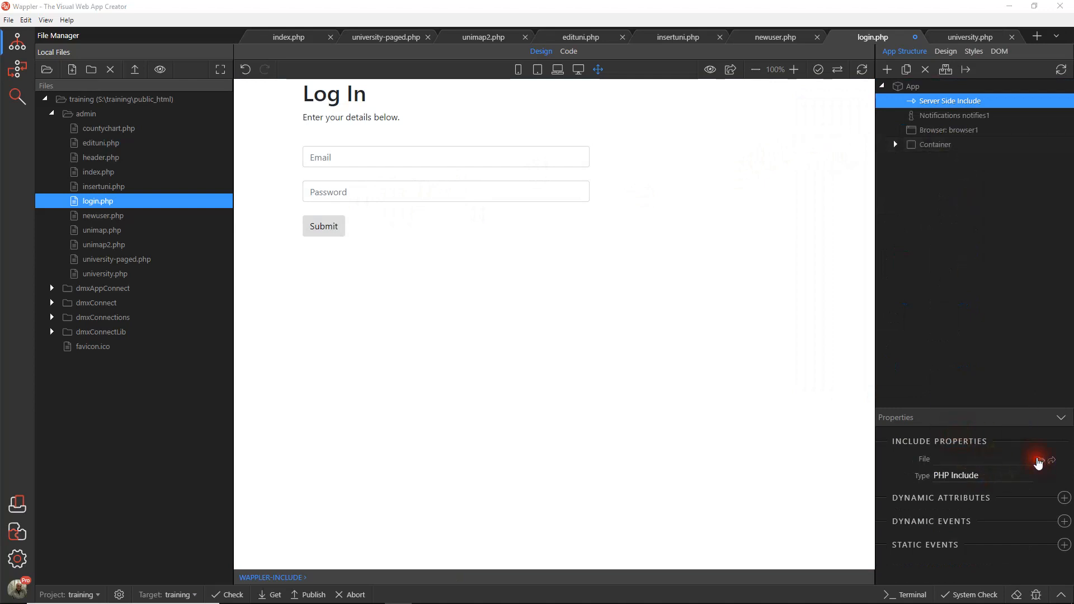
Step: Set header.php from the admin folder as the file of login.php's include and save the page
click(1038, 462)
double_click(133, 102)
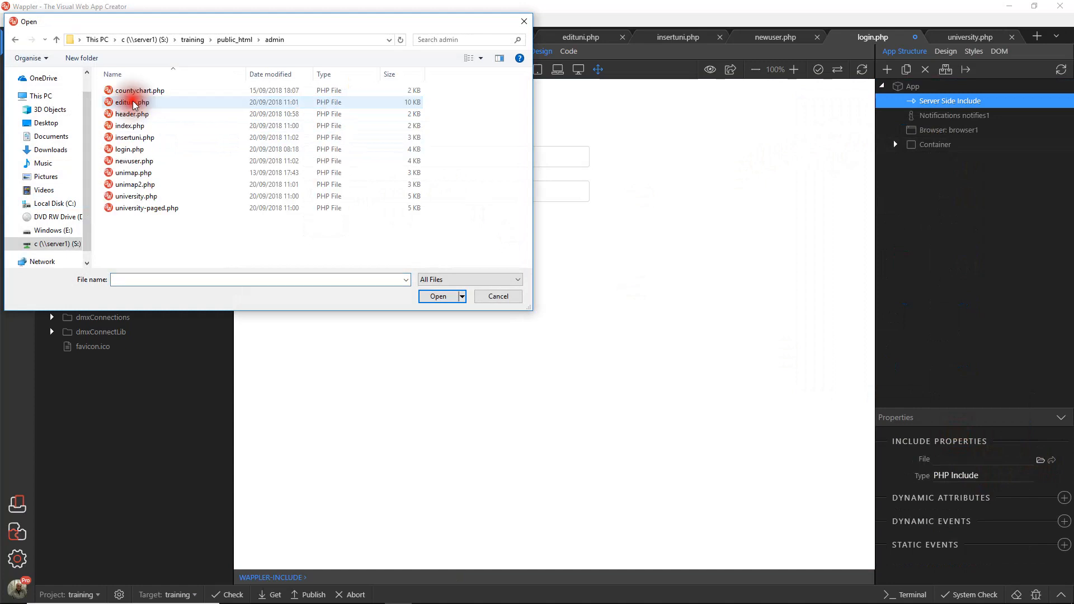
click(132, 114)
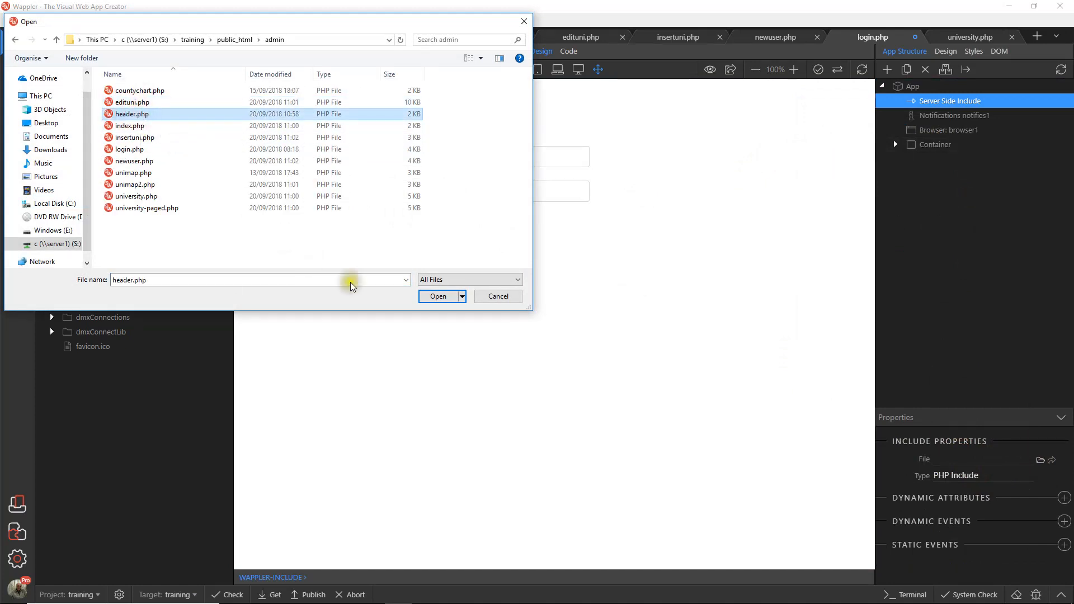
click(437, 296)
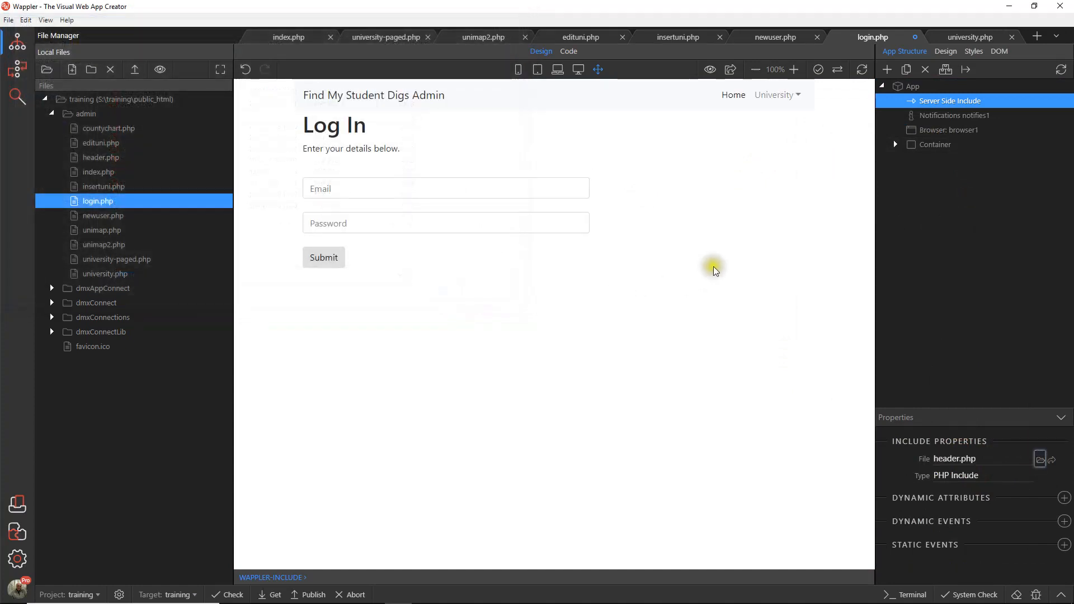
click(7, 20)
click(38, 112)
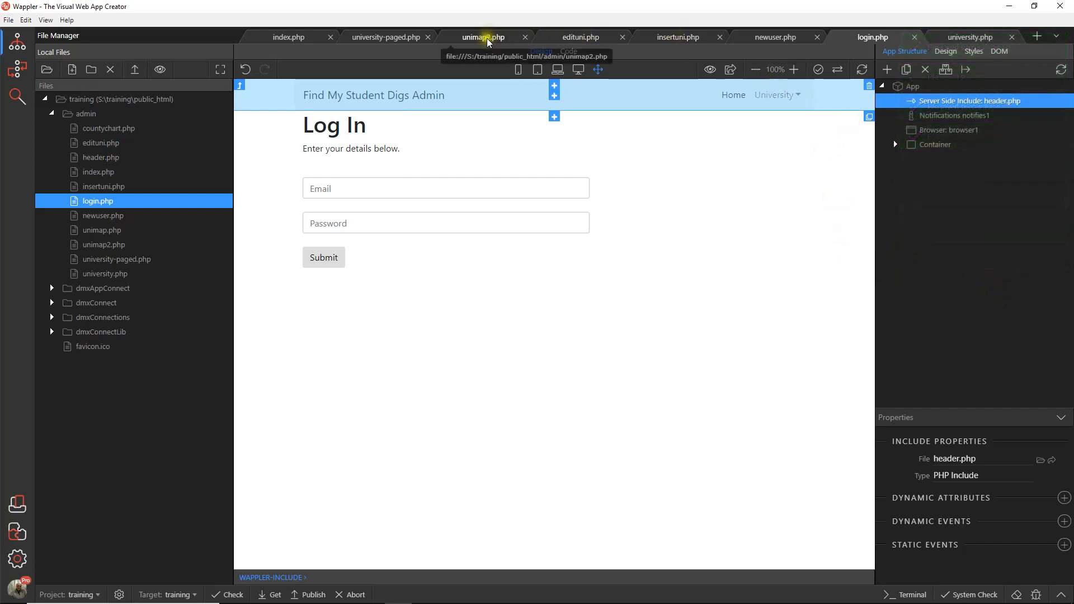
Step: Preview index.php in the browser and test the University List and University (Paged) links in the navbar
click(288, 37)
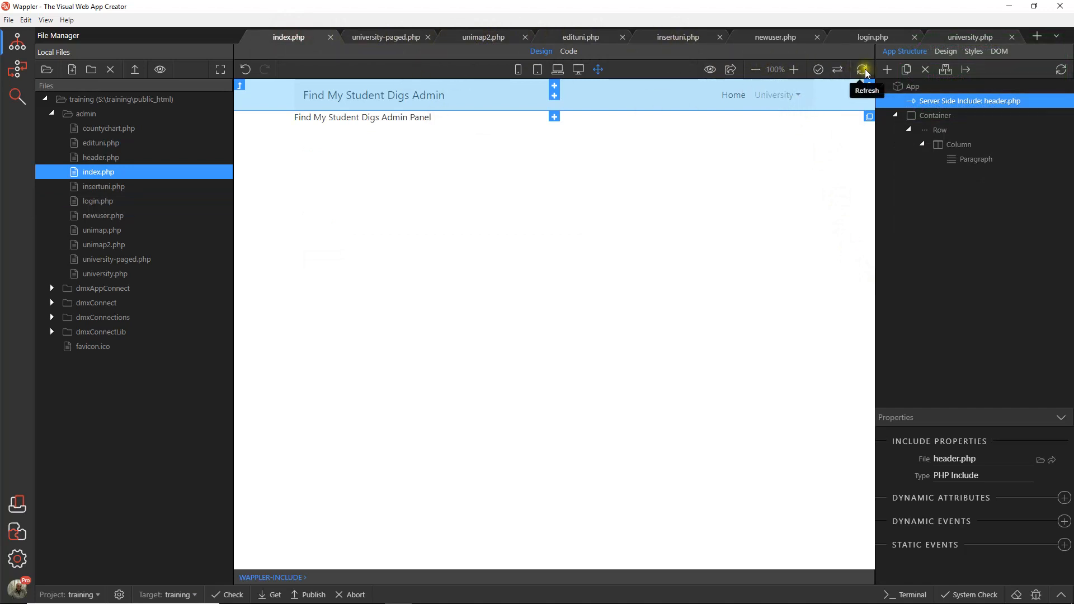
click(731, 69)
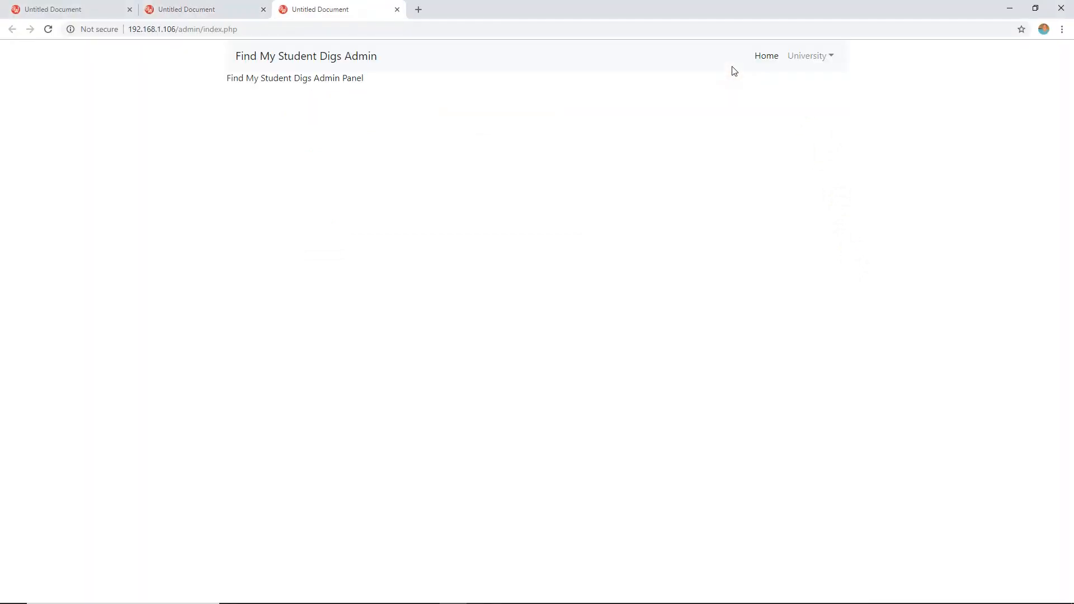
click(816, 54)
click(806, 84)
click(814, 56)
click(829, 106)
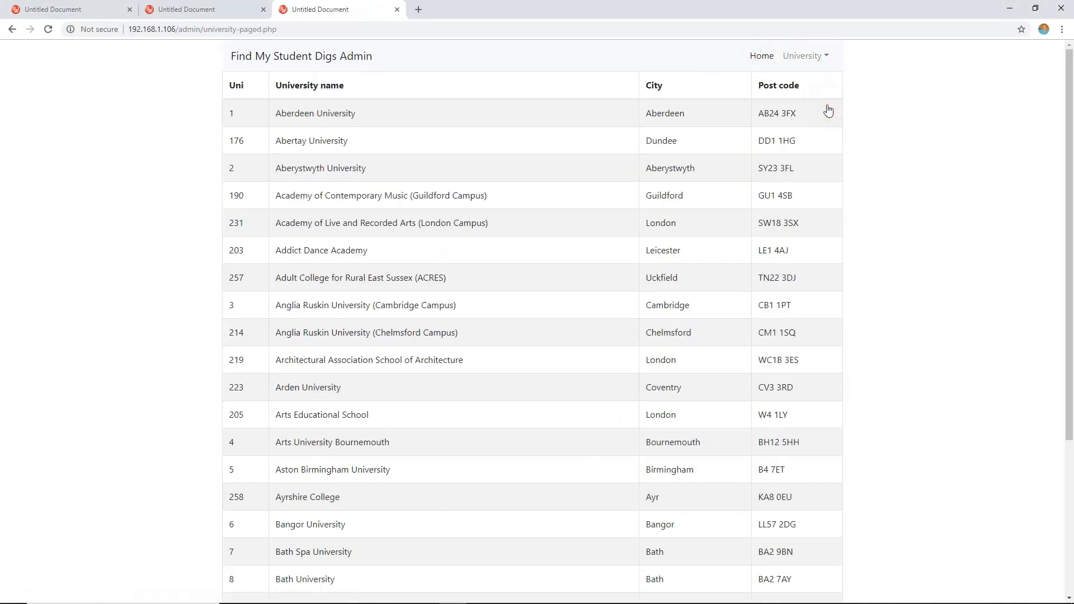
Step: Test the University Map link, follow the York St John University marker to its edit page, and check the University dropdown there
click(813, 55)
click(816, 119)
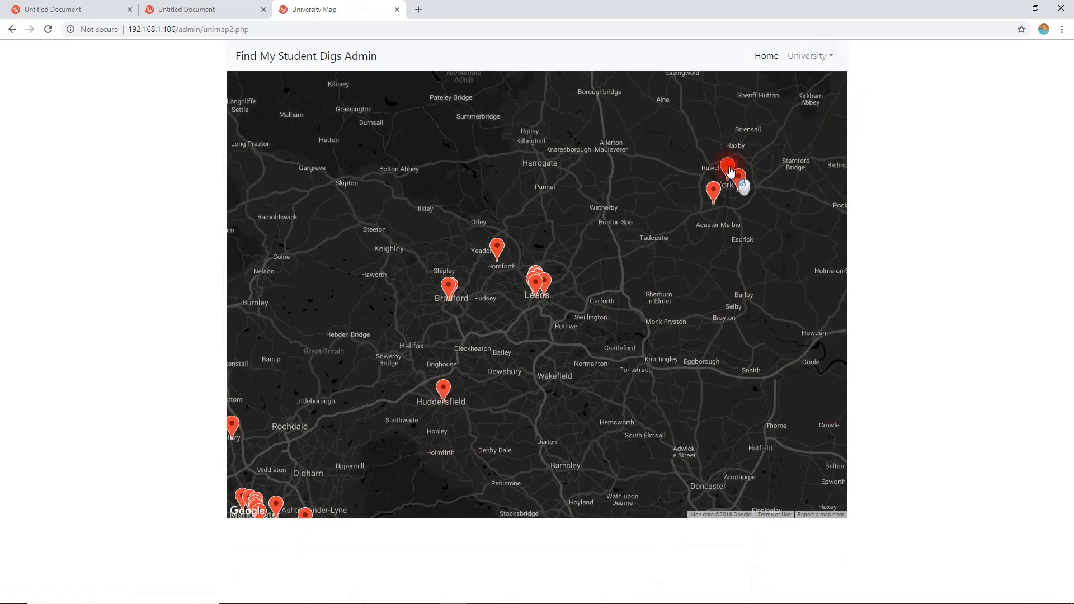
click(728, 166)
click(723, 135)
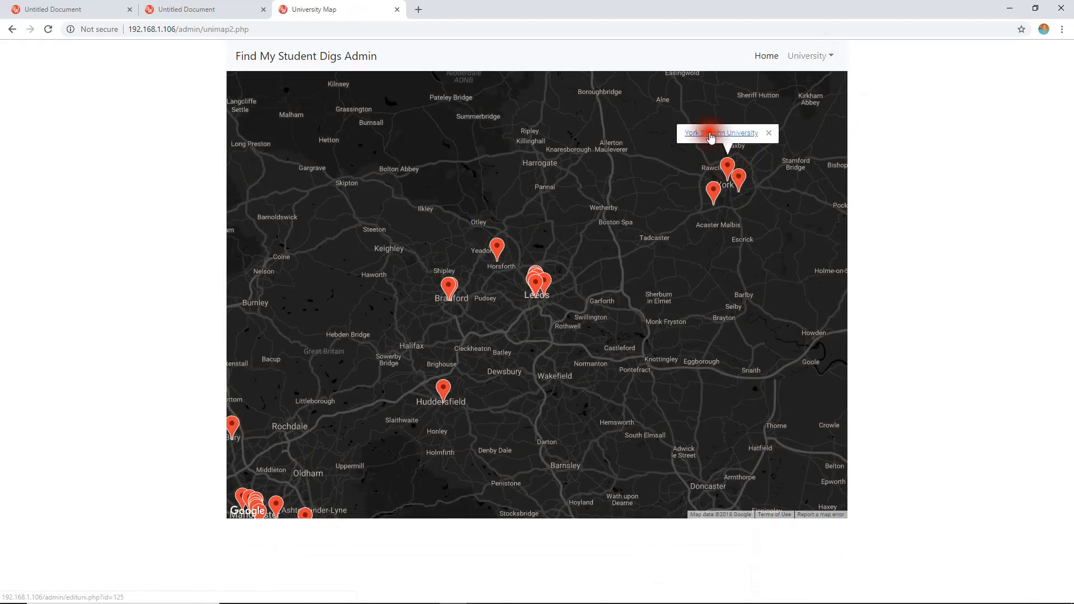
click(821, 63)
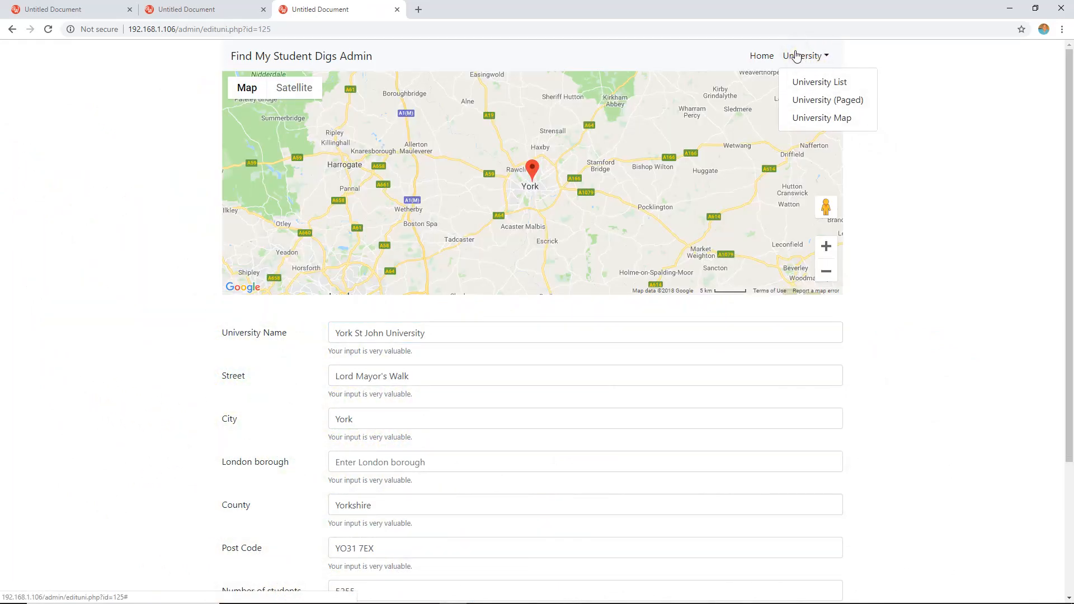
click(912, 67)
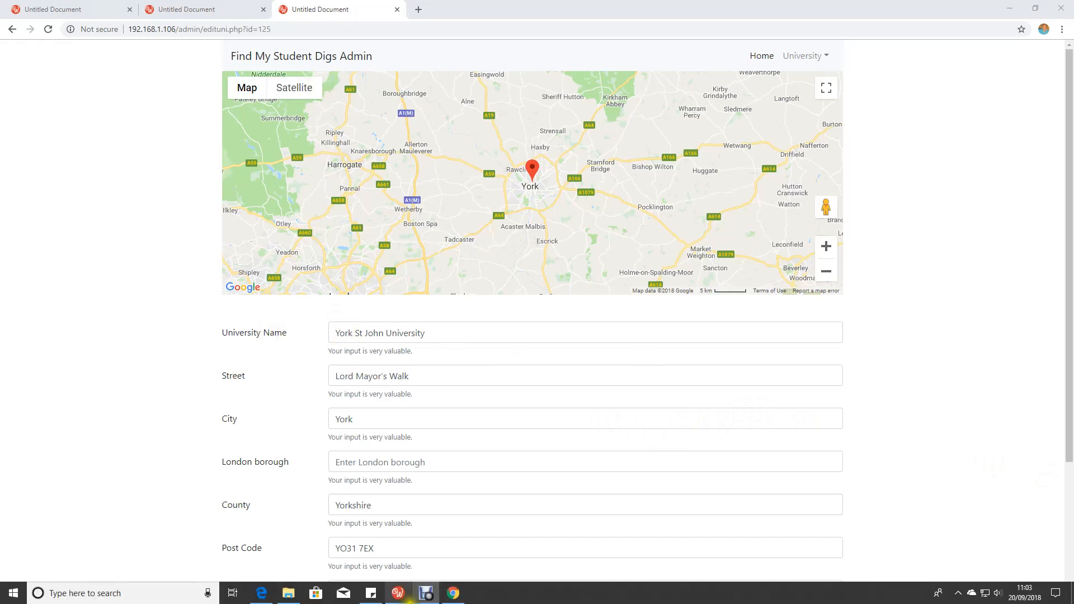
Step: Switch to Wappler, open header.php, and insert a Dropdown Item after University Map in the University dropdown
click(403, 596)
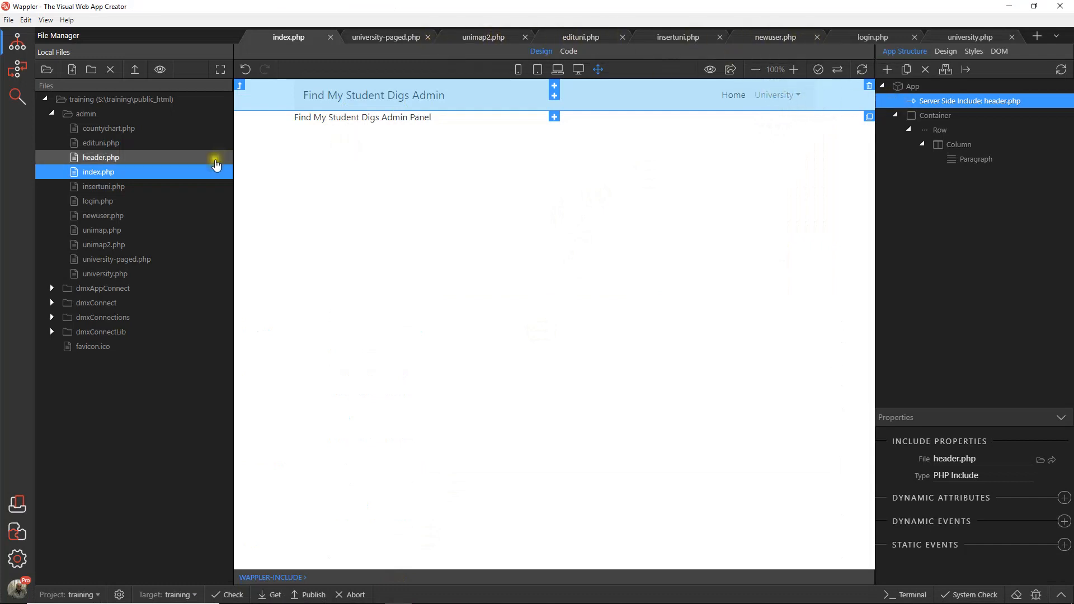
double_click(103, 157)
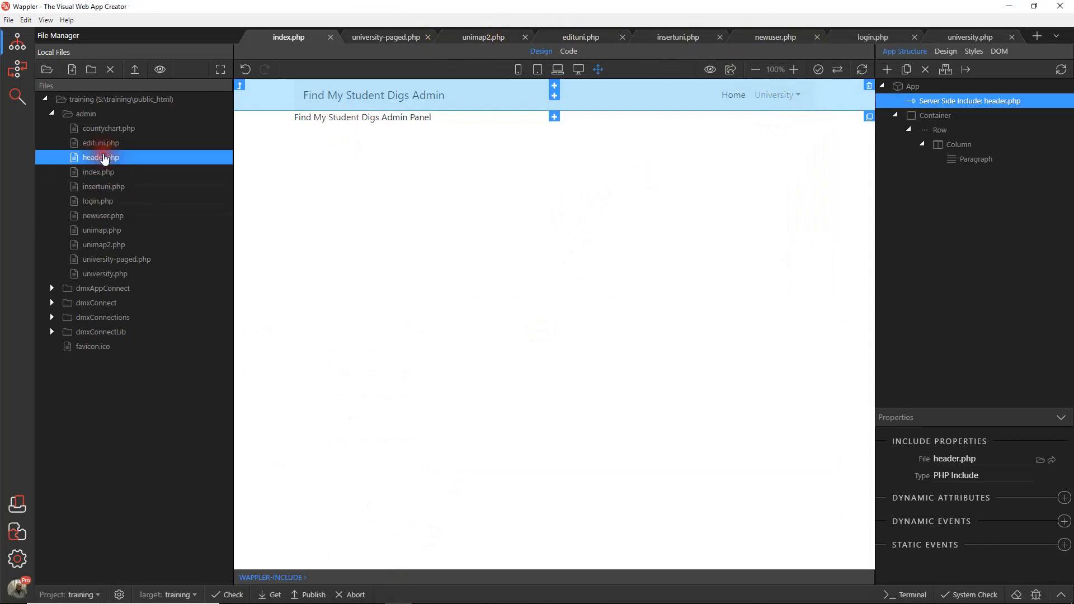
click(775, 95)
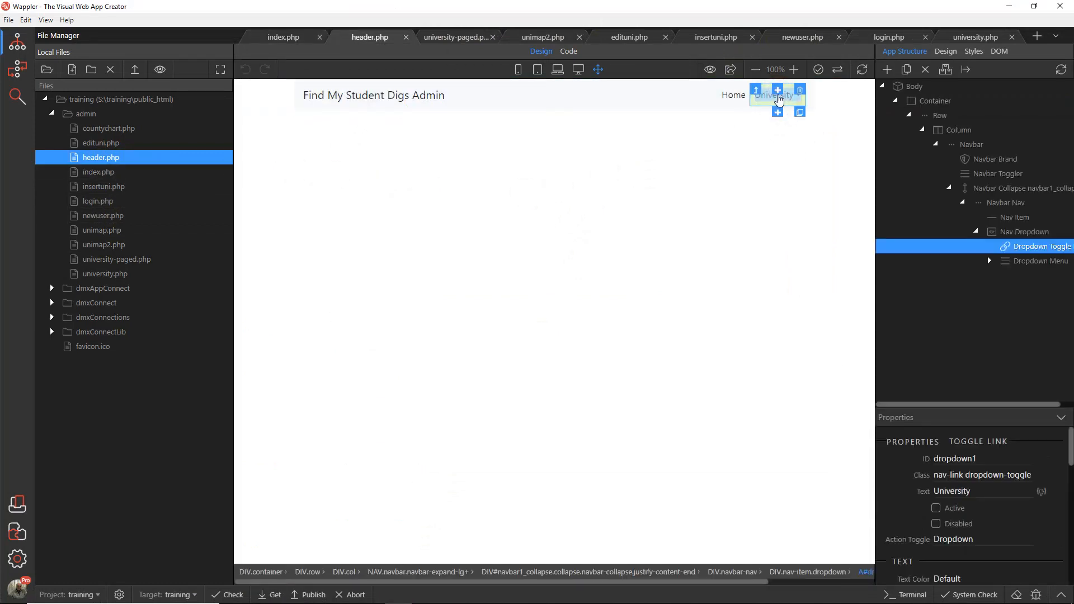
click(989, 260)
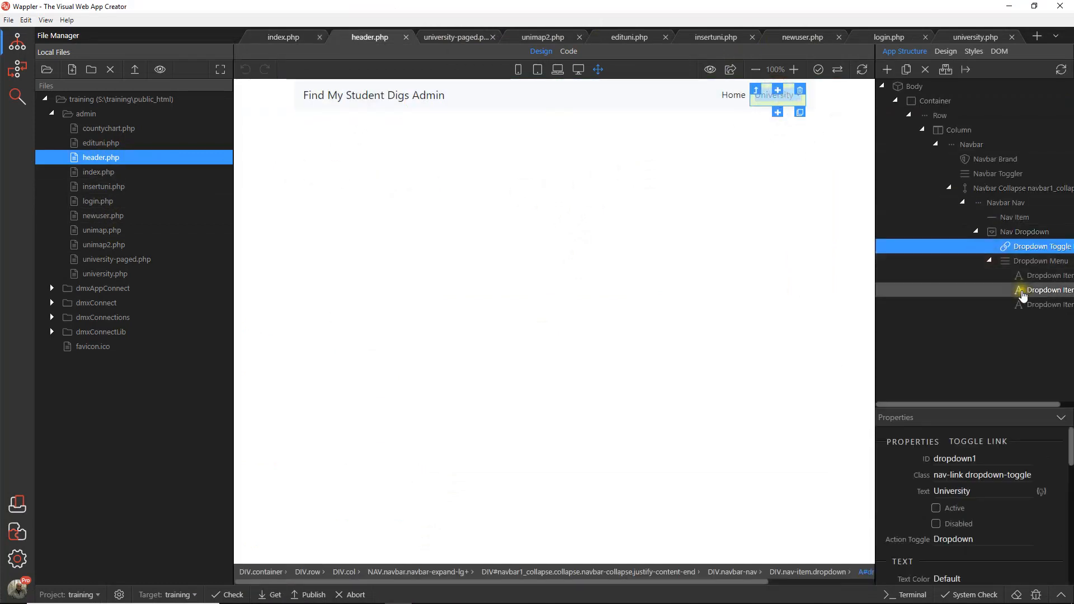
click(1036, 305)
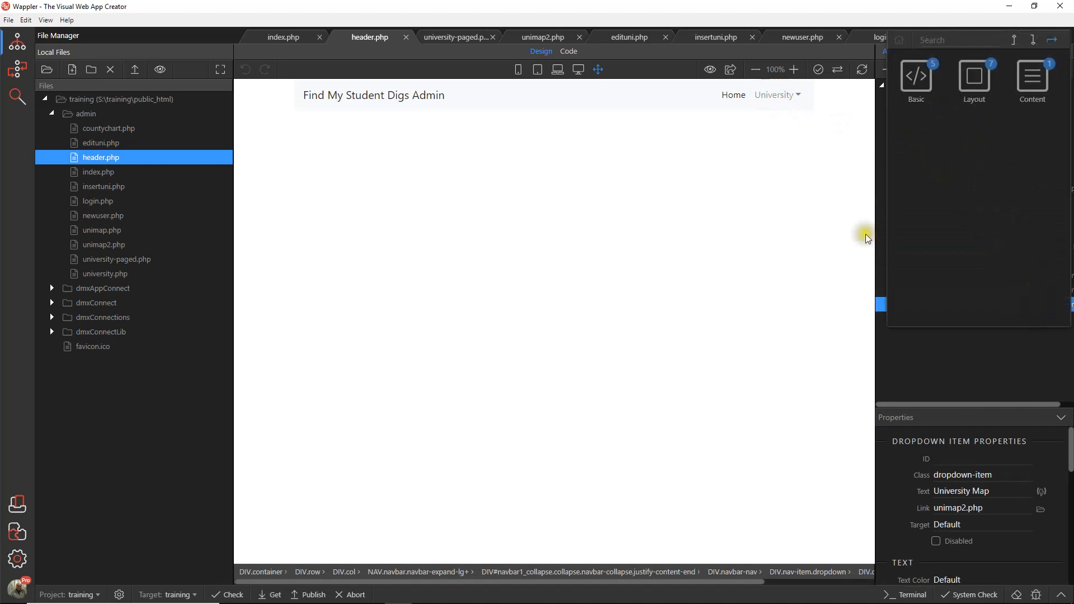
click(808, 240)
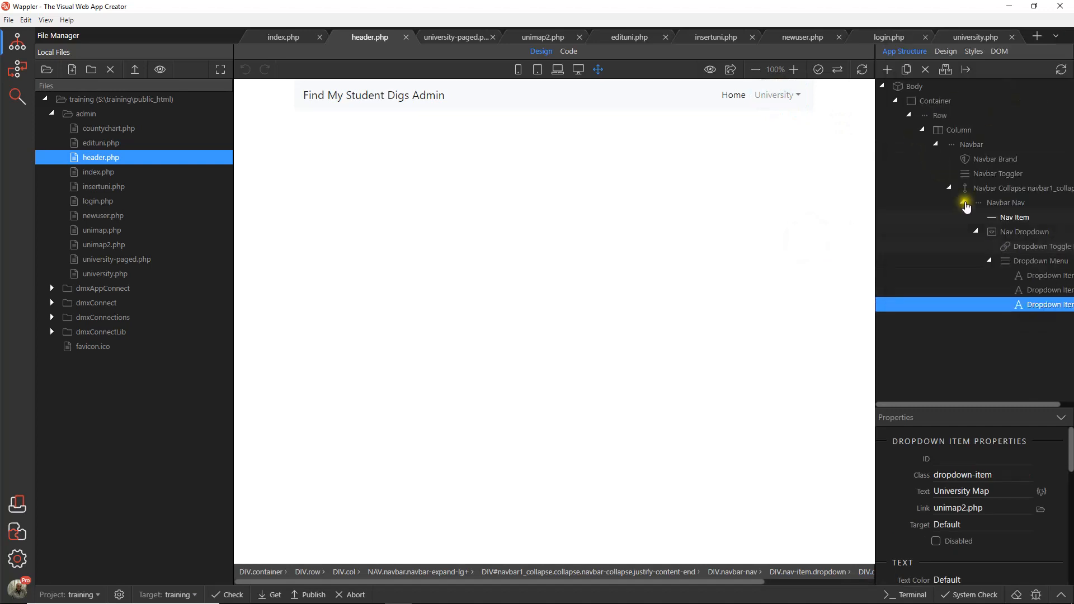
click(1025, 308)
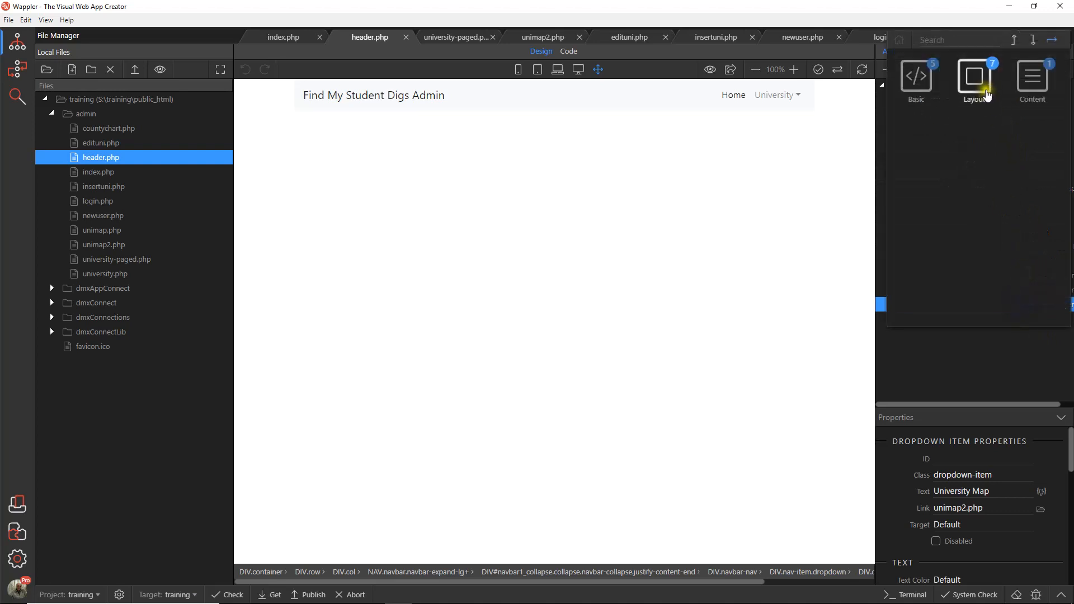
click(1032, 40)
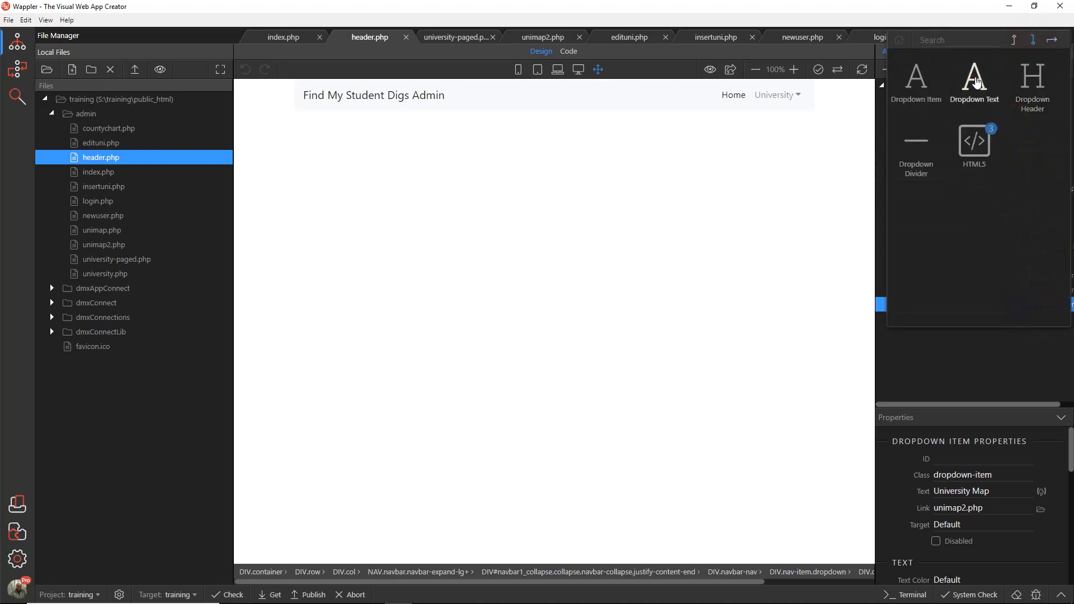
click(917, 81)
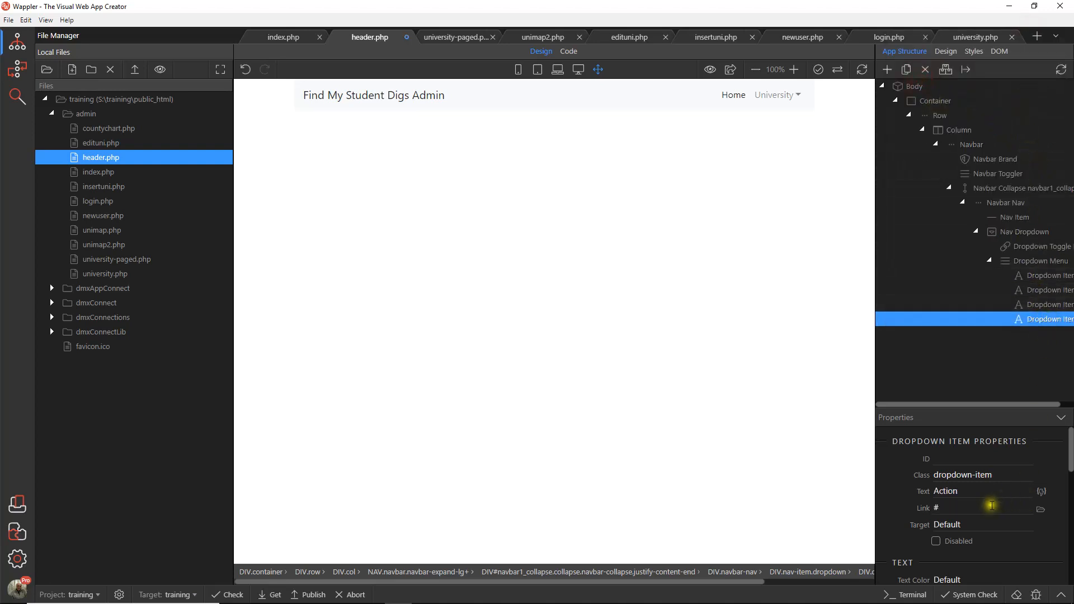
Step: Set the new dropdown item's text to "Add new Univesity"
click(927, 509)
click(926, 492)
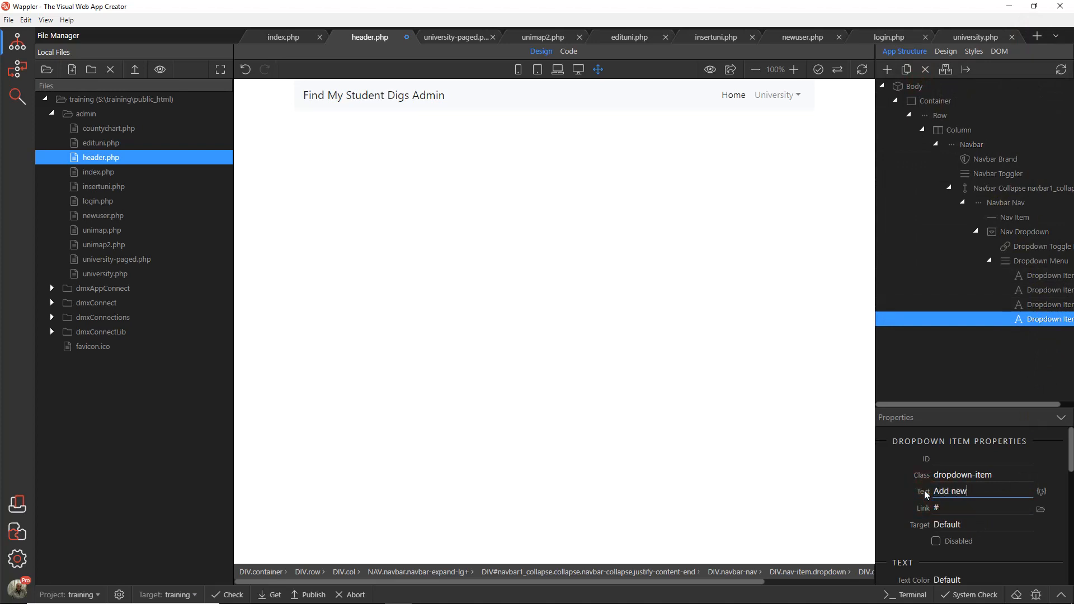
text(Add new Univesity)
Step: Link the new dropdown item to insertuni.php in the admin folder and save header.php
click(1033, 508)
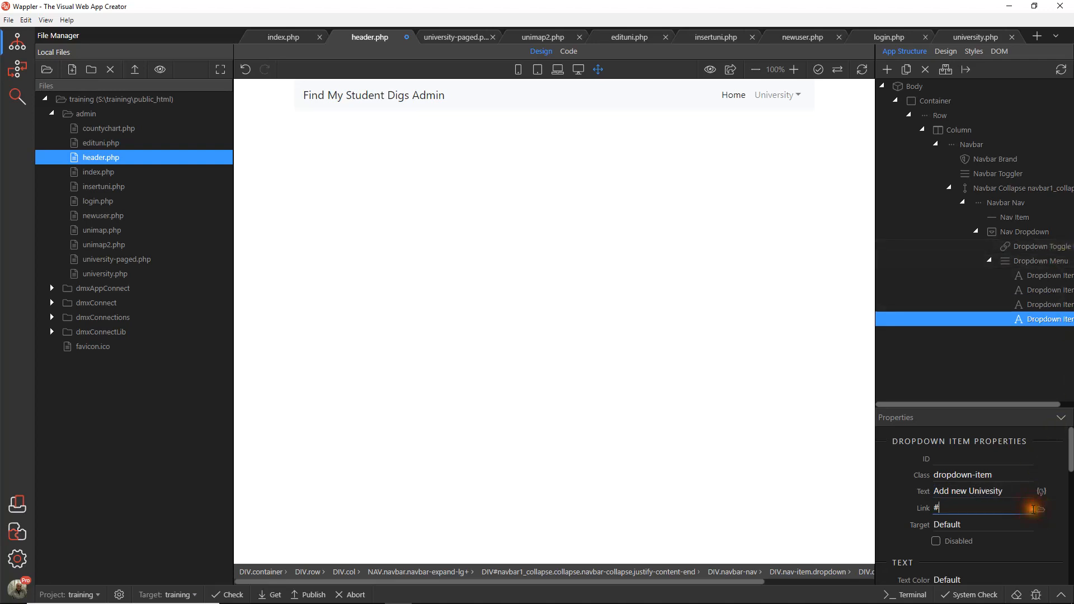
click(1039, 511)
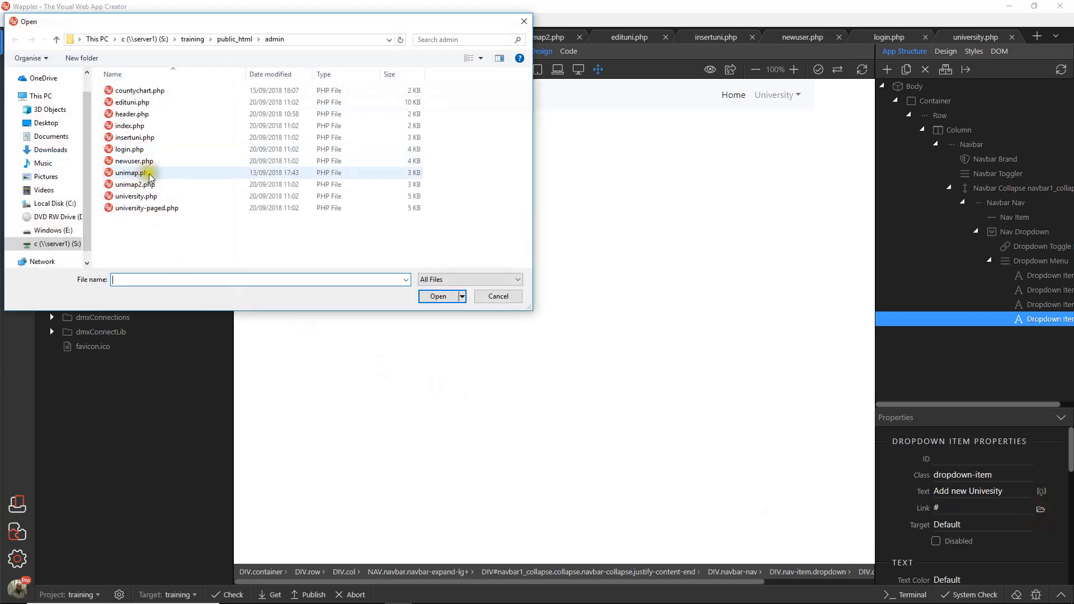
click(138, 138)
double_click(140, 138)
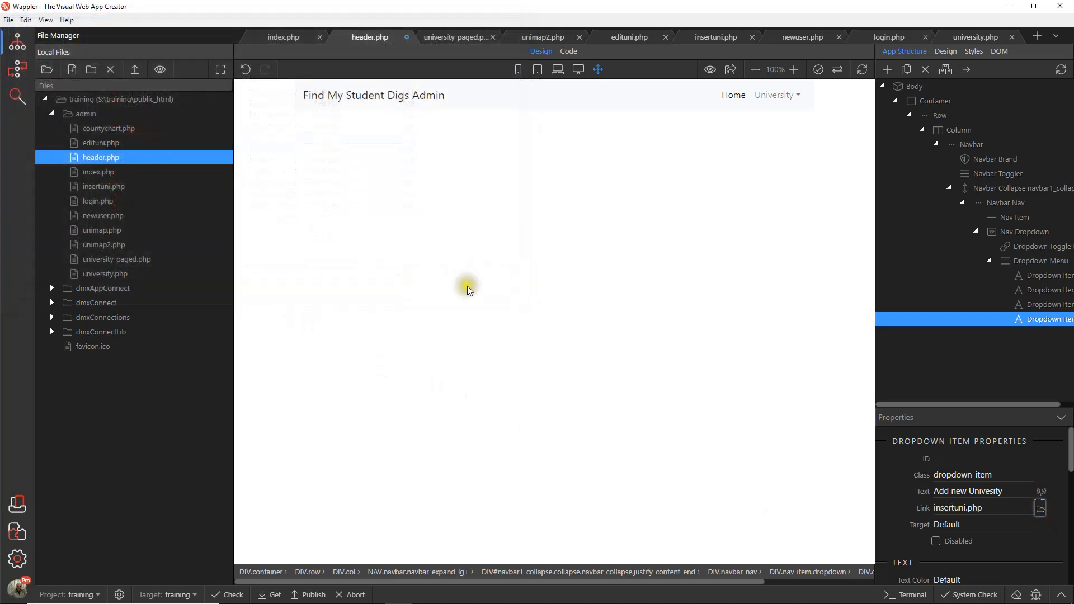
click(9, 19)
click(22, 81)
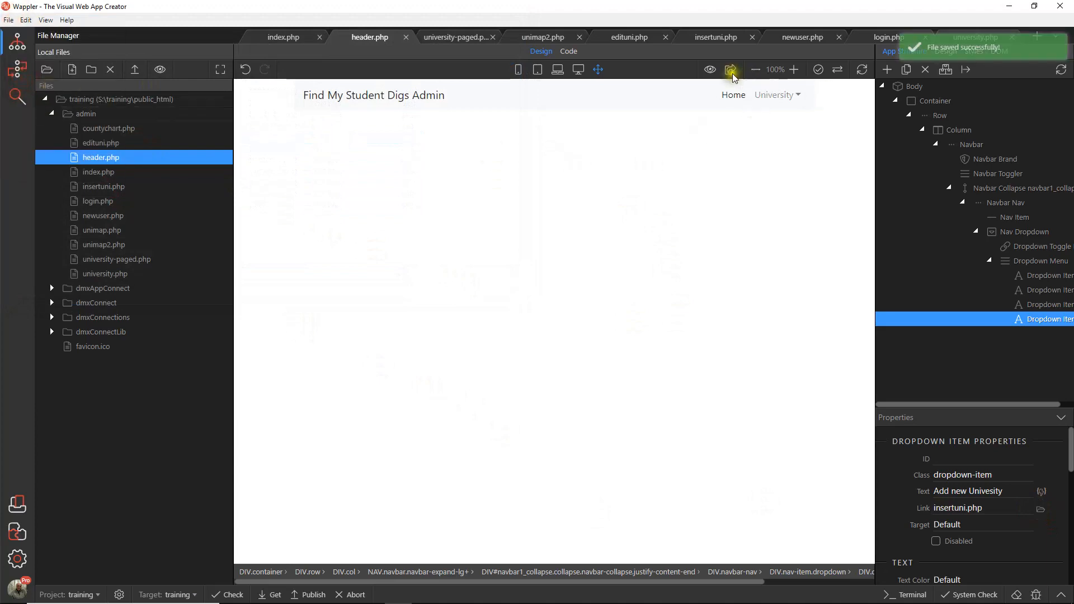
Step: Preview header.php in the browser, close that preview, and return to index.php in Wappler
click(730, 70)
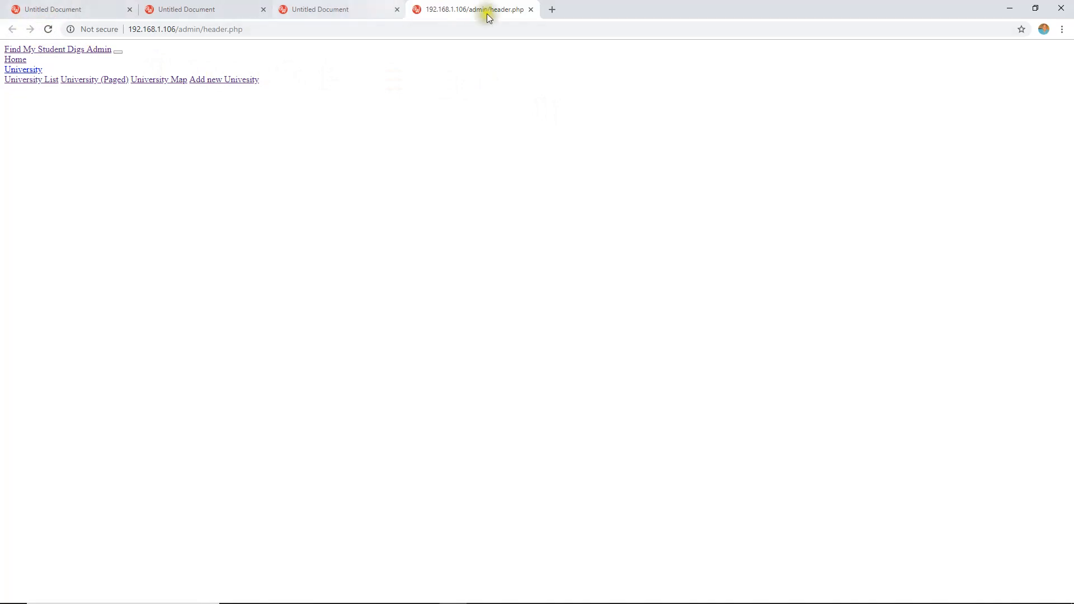
click(529, 10)
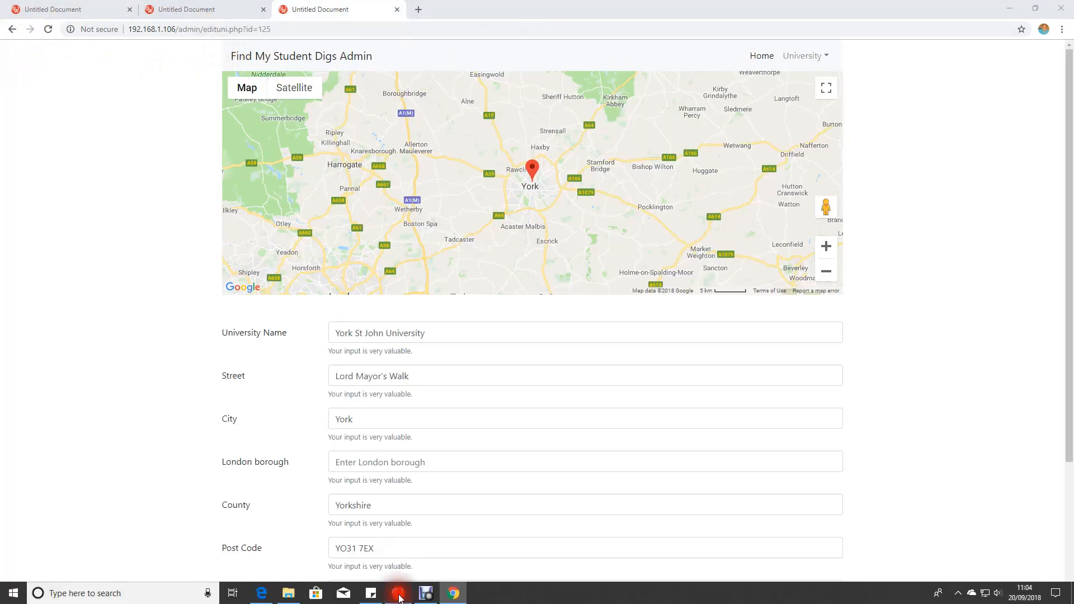
click(395, 593)
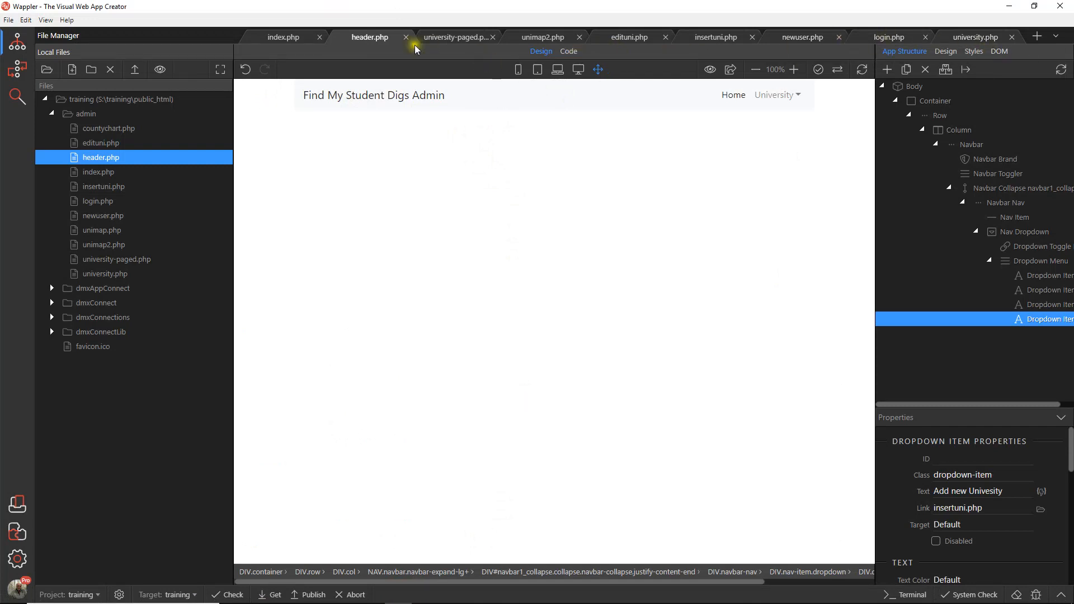
click(284, 37)
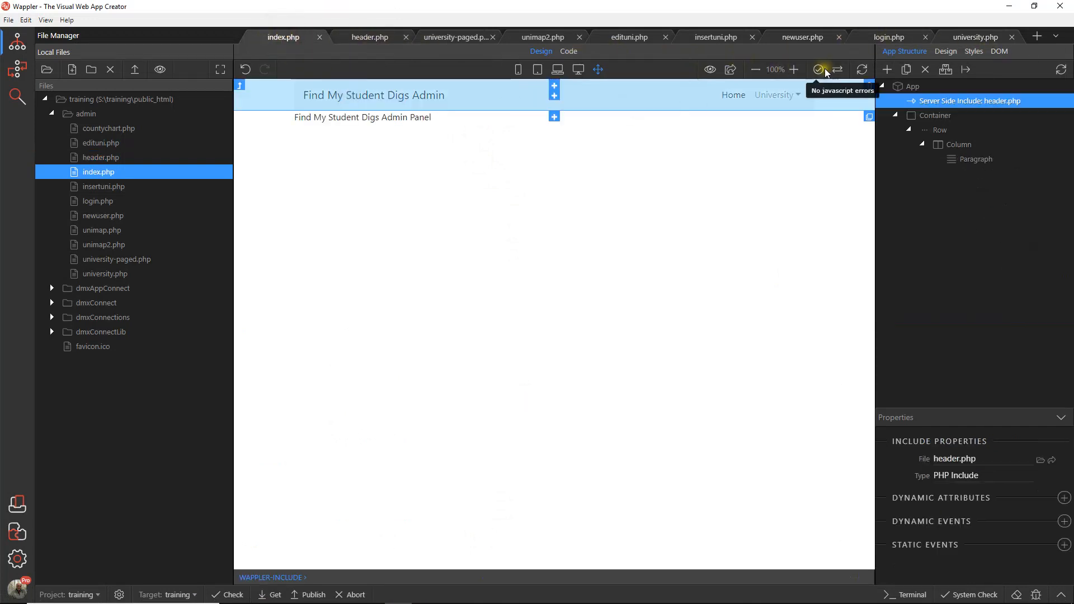
Step: Preview index.php in the browser and test the navbar's Add new Univesity and Home links
click(732, 70)
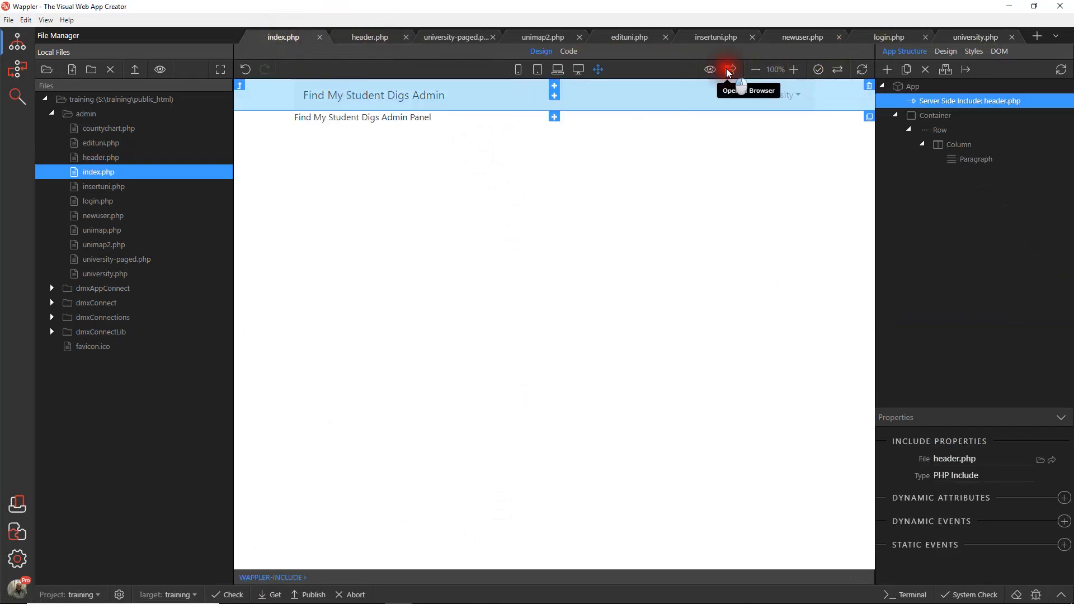
click(822, 56)
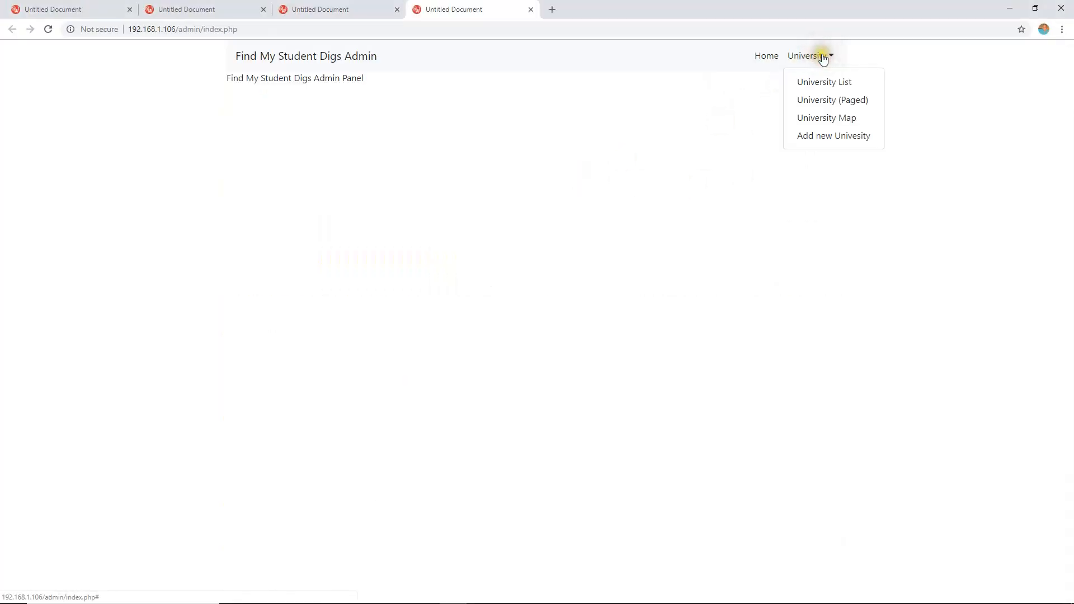
click(835, 136)
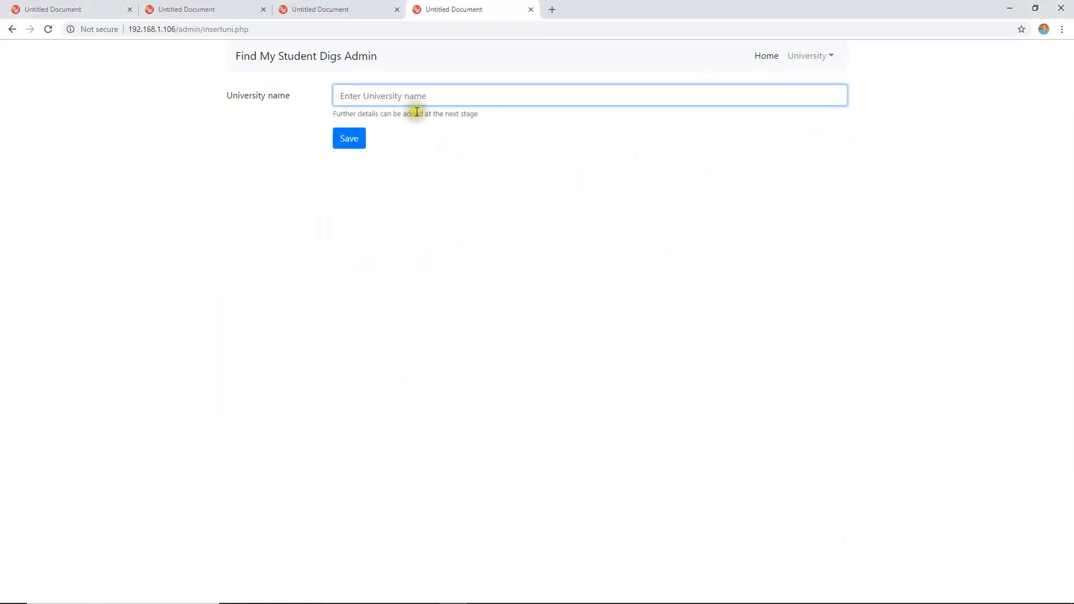
click(767, 56)
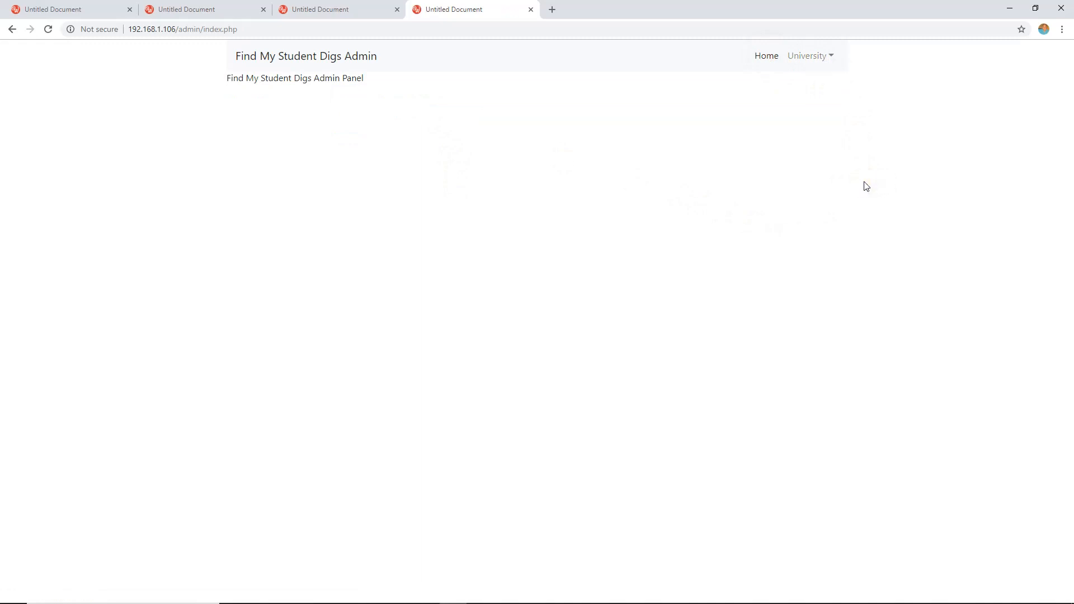
Step: Switch back to Wappler, set the page title of index.php to "Admin Page", and save the file
mouse_move(451, 594)
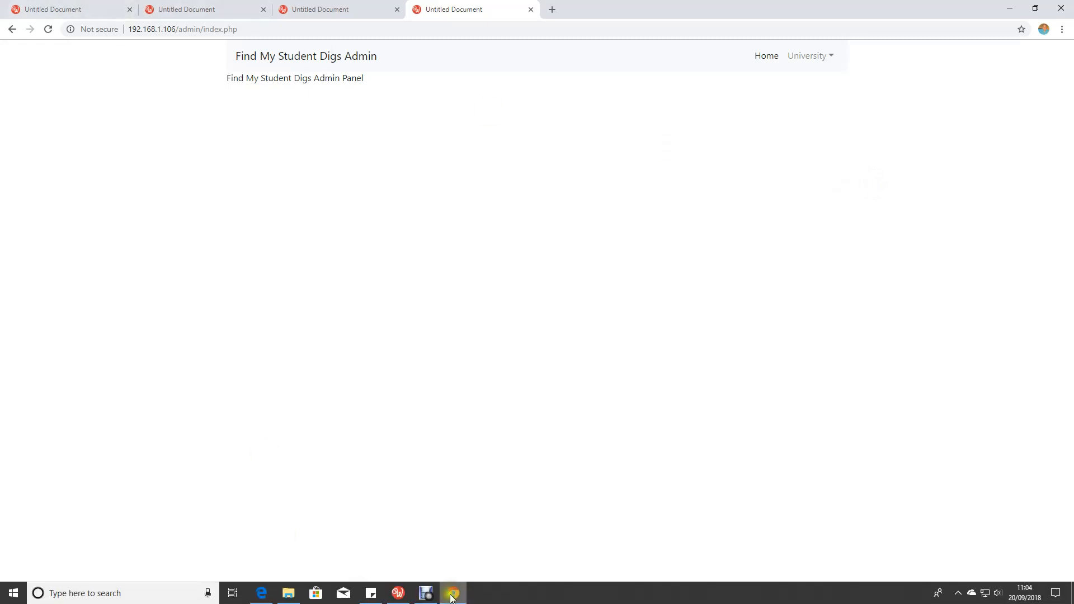
click(411, 593)
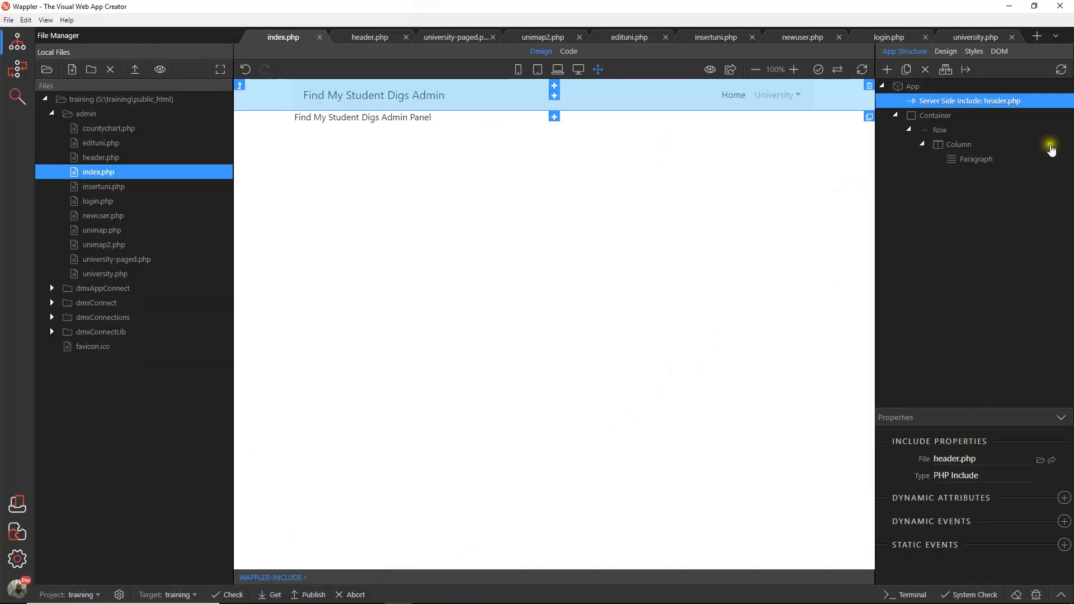
click(995, 87)
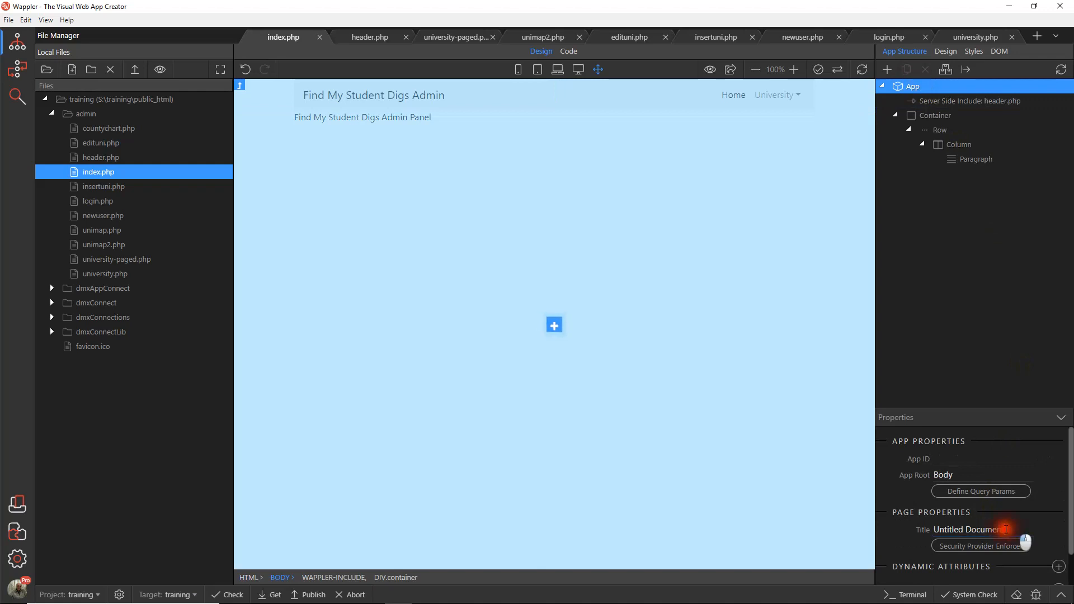
click(1005, 529)
text(I)
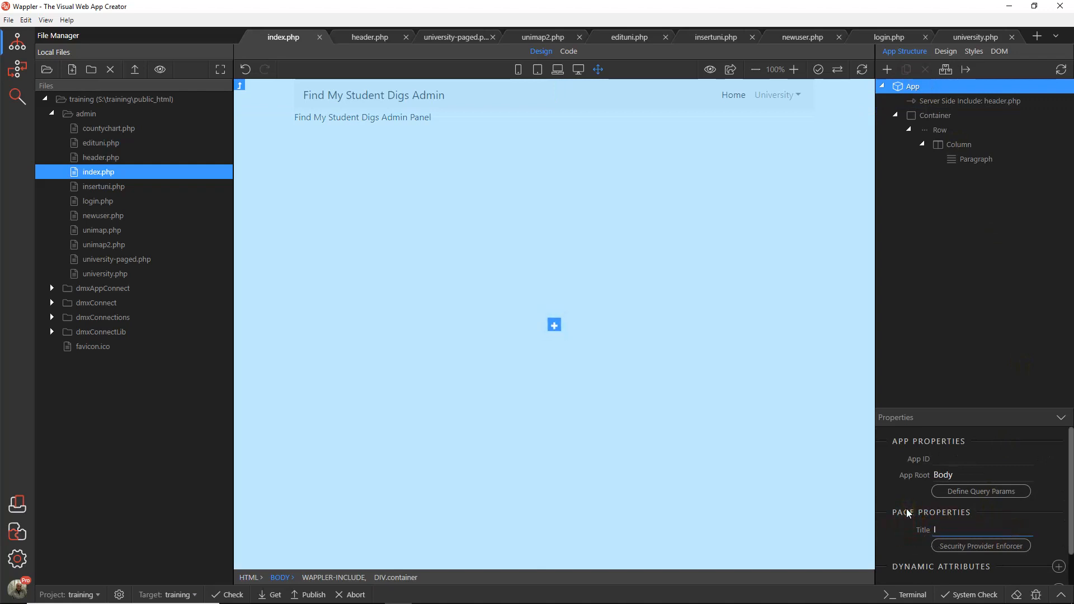
text(nHome)
key(BackSpace)
key(BackSpace)
key(BackSpace)
key(BackSpace)
text(Admin Page)
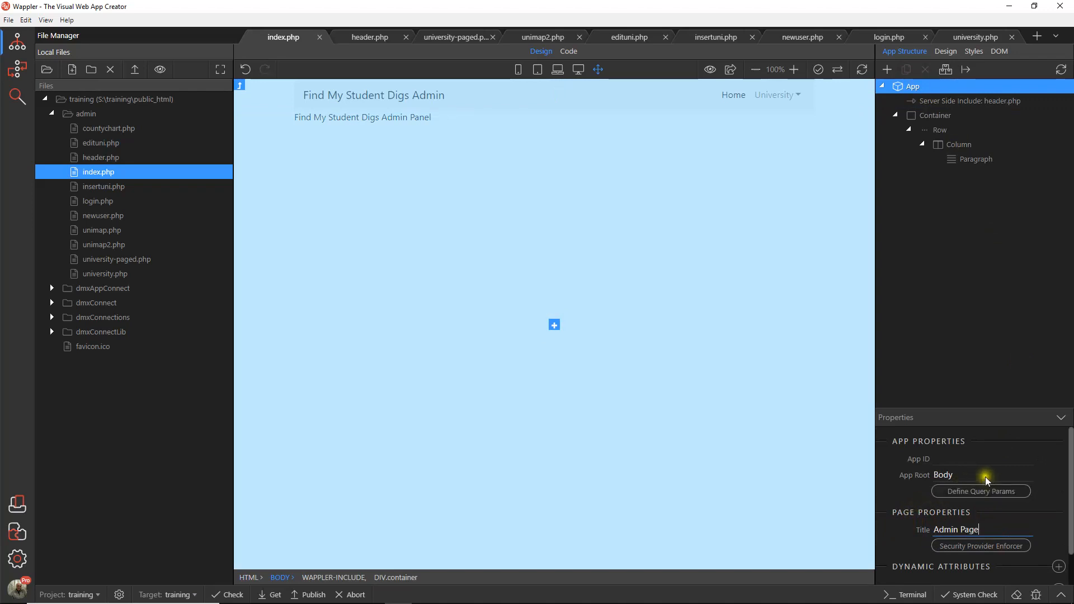
click(777, 485)
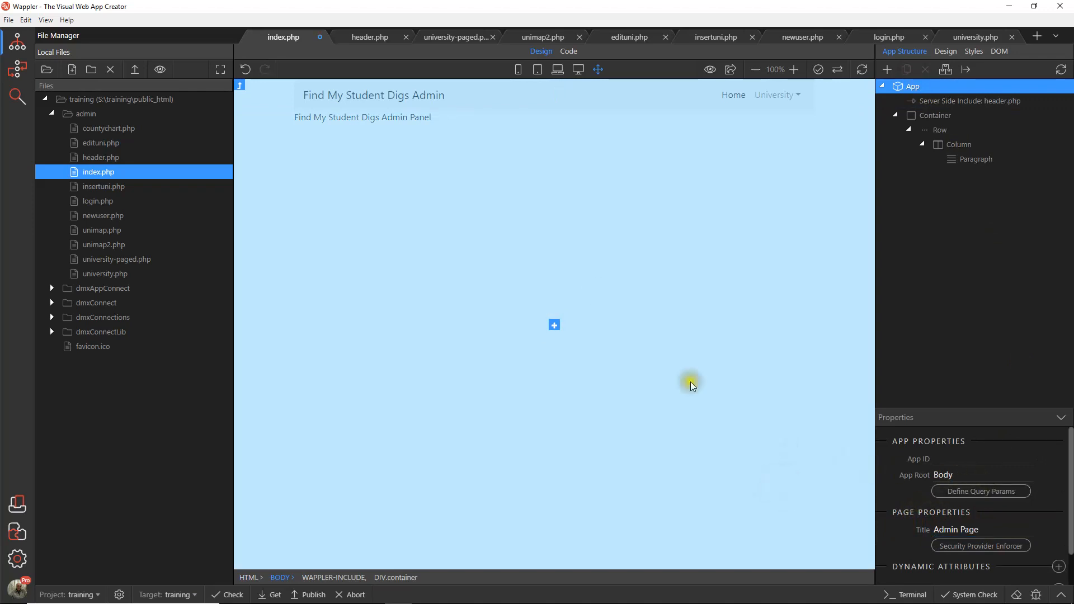
click(8, 19)
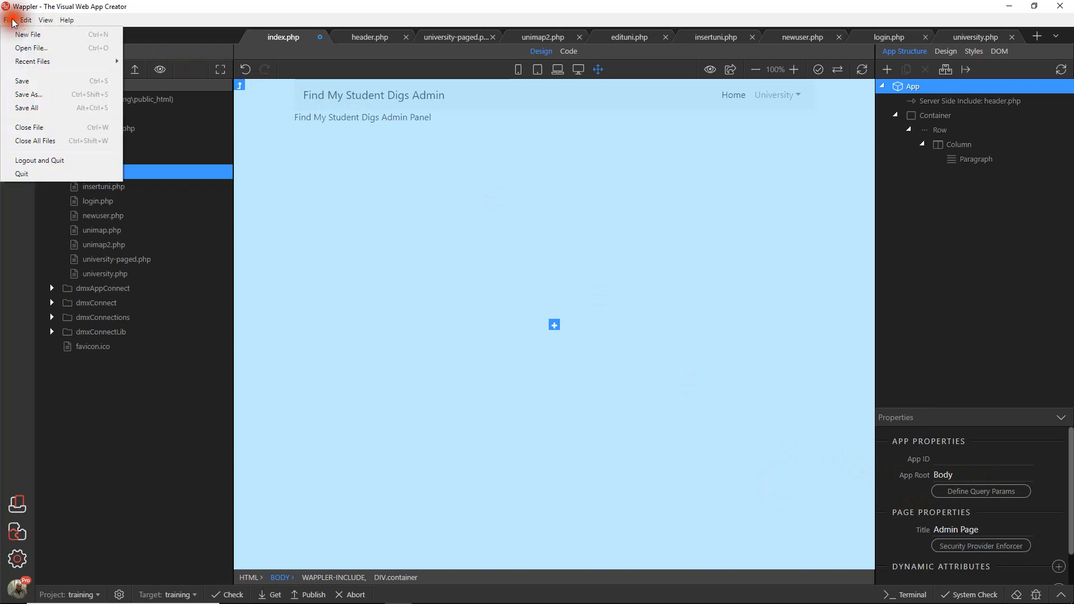
click(30, 81)
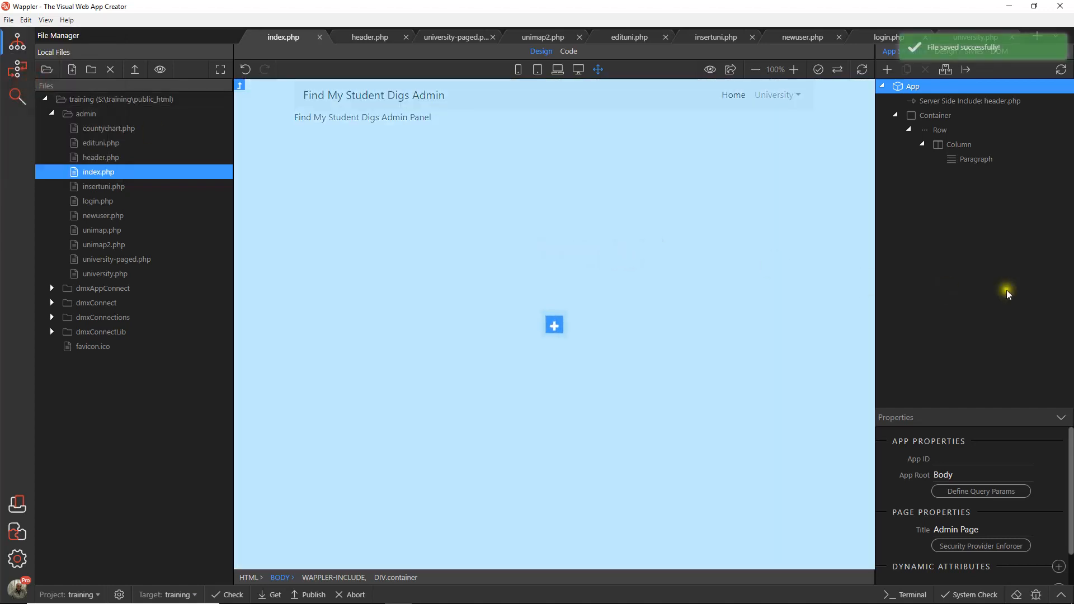